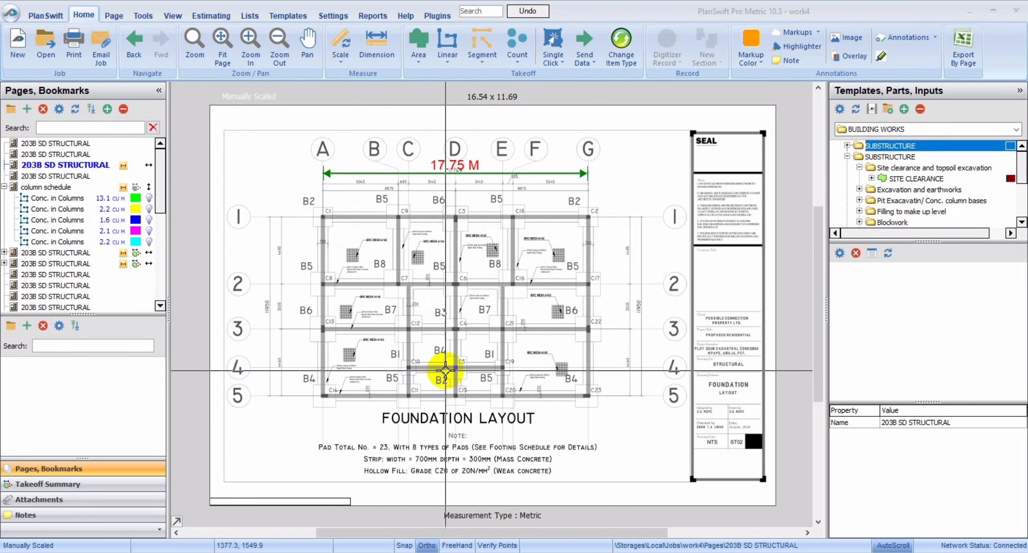
# Take off the SITE CLEARANCE area as a rectangle about 19.3 m by 13.5 m around the foundation layout and hide its overlay.
pyautogui.doubleClick(834, 178)
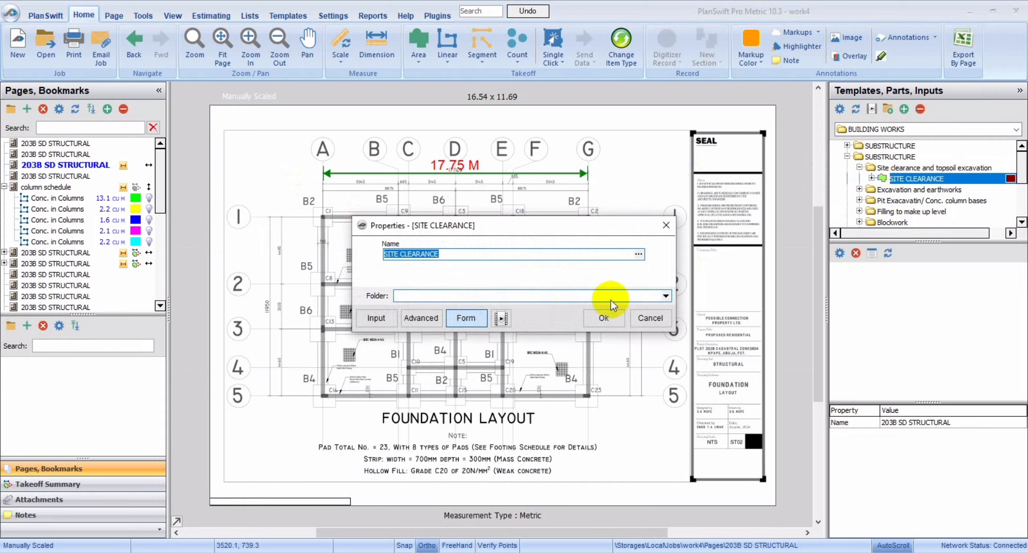
pyautogui.click(602, 319)
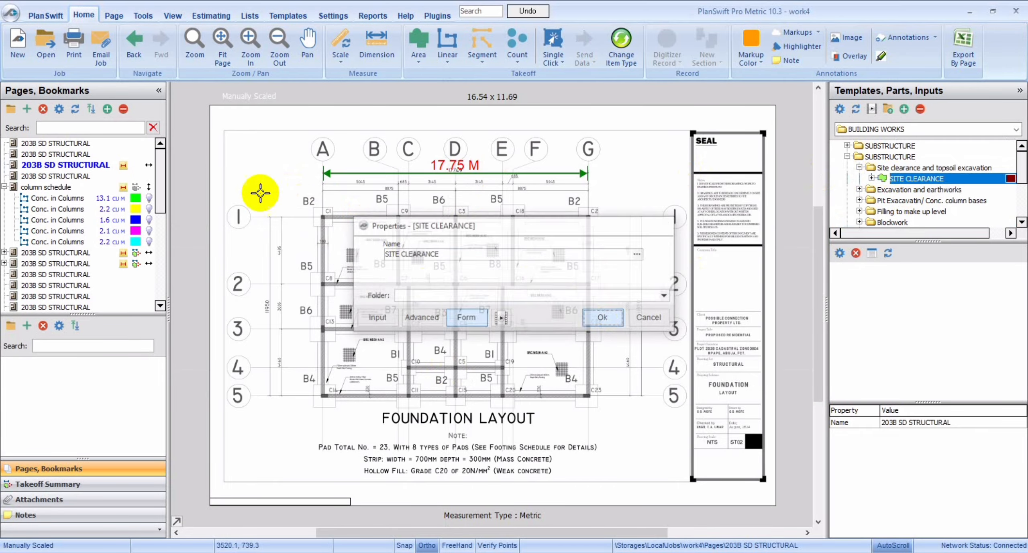
pyautogui.click(305, 203)
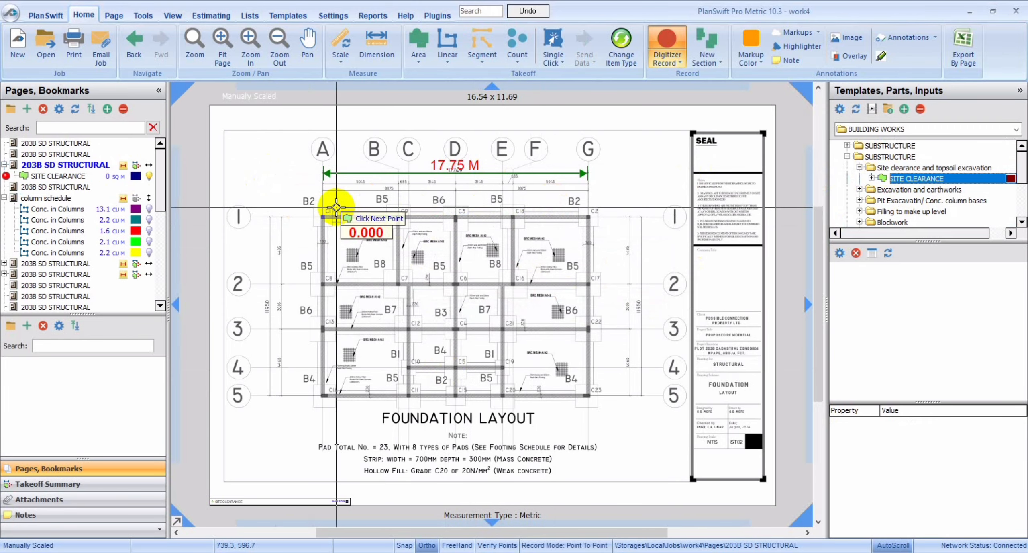
pyautogui.click(314, 208)
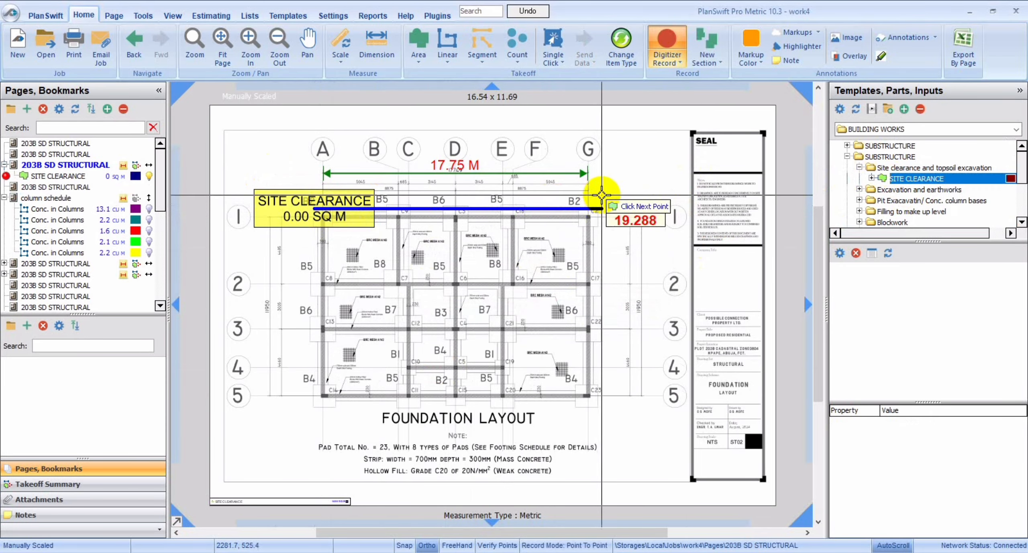
pyautogui.click(601, 206)
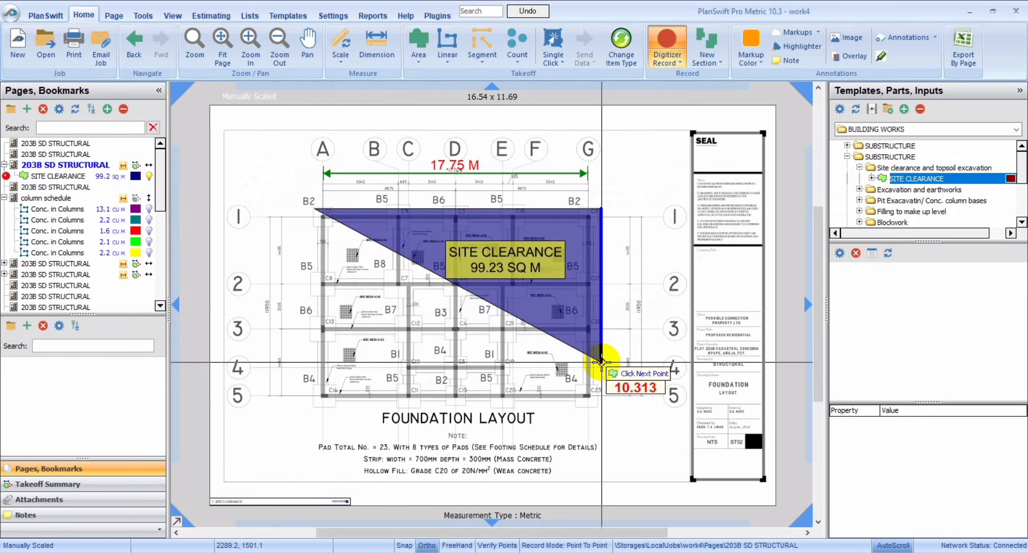
pyautogui.click(594, 409)
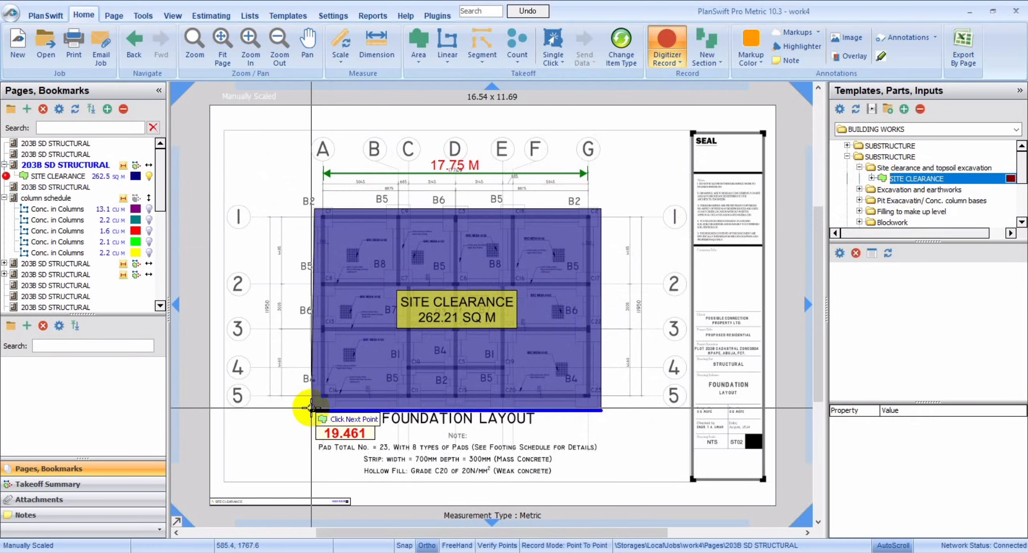
pyautogui.doubleClick(312, 408)
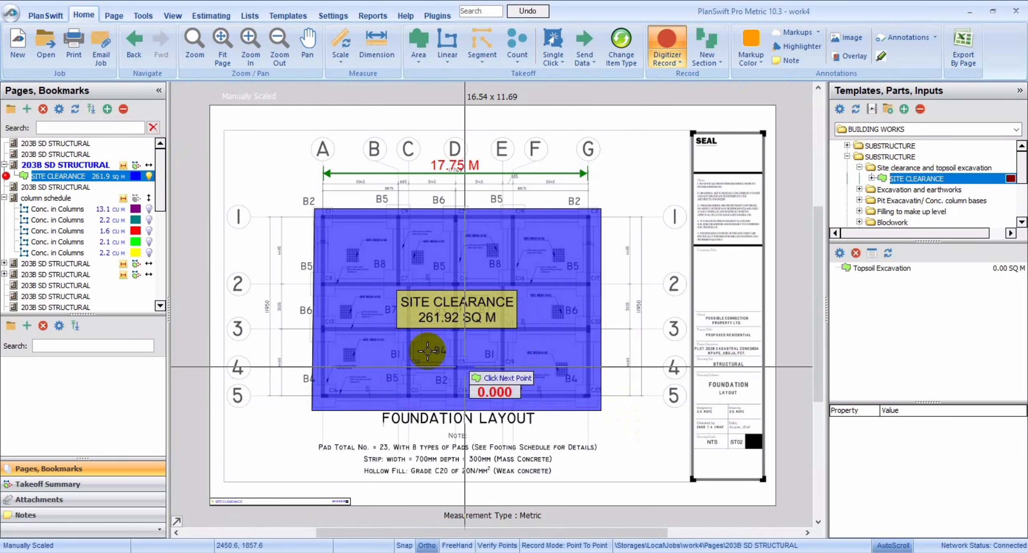
pyautogui.click(149, 176)
pyautogui.click(403, 158)
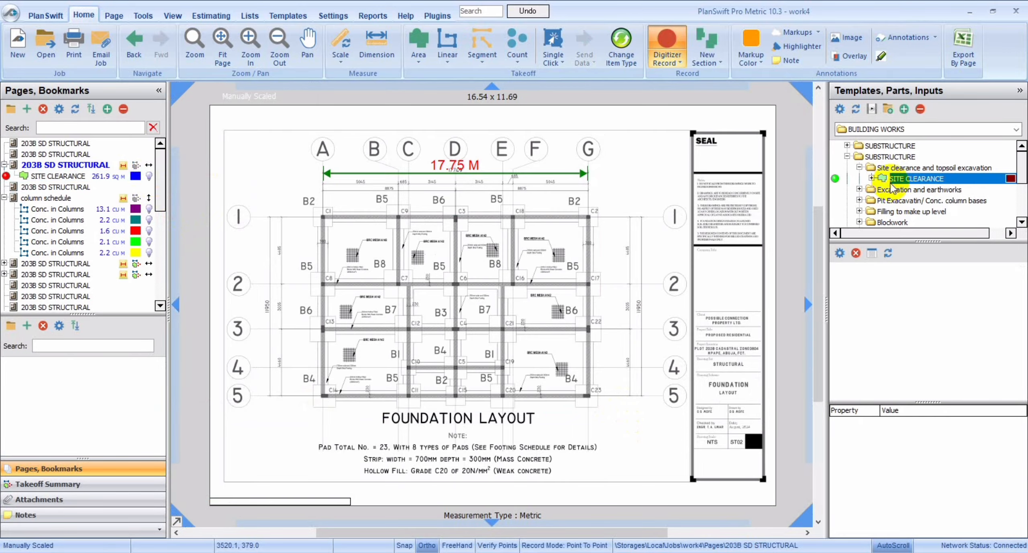
# Expand the SITE CLEARANCE and Excavation and earthworks templates and check the Topsoil Excavation properties without starting a takeoff.
pyautogui.click(872, 179)
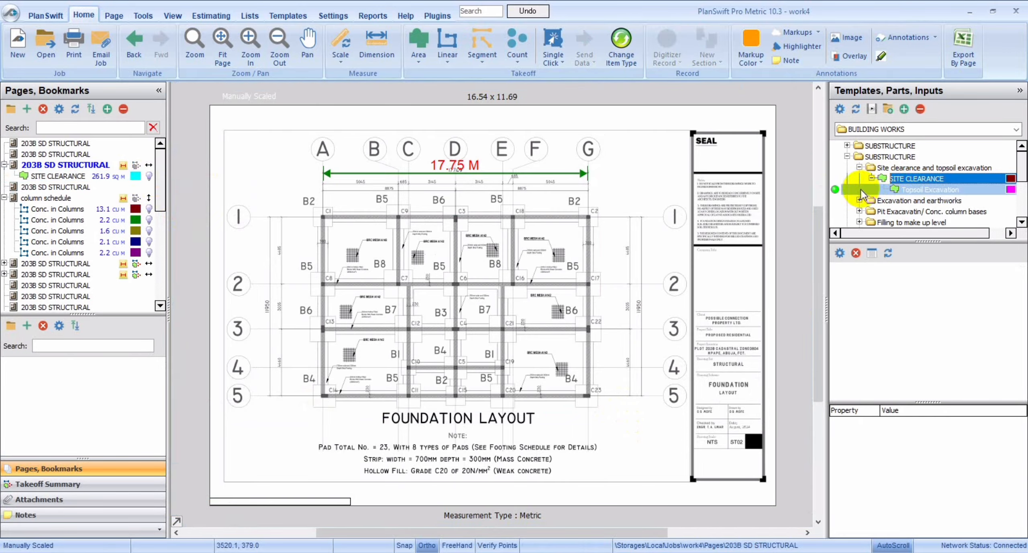
pyautogui.click(859, 200)
pyautogui.click(858, 200)
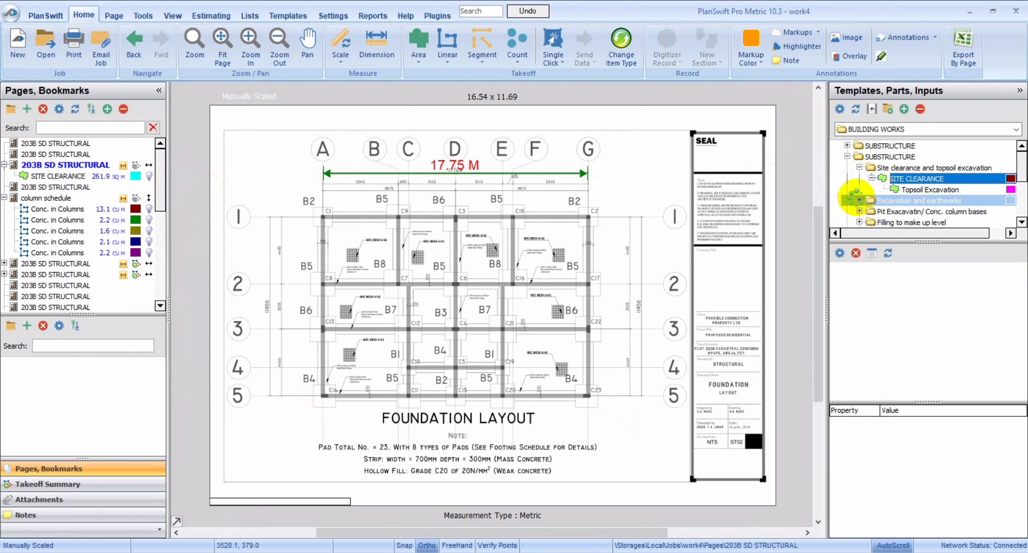
pyautogui.click(859, 191)
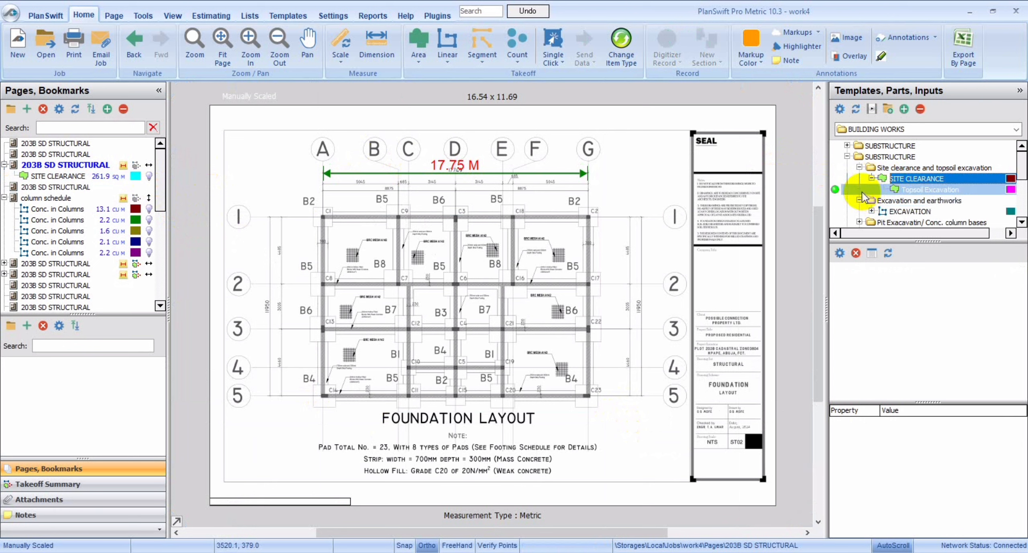
pyautogui.doubleClick(835, 191)
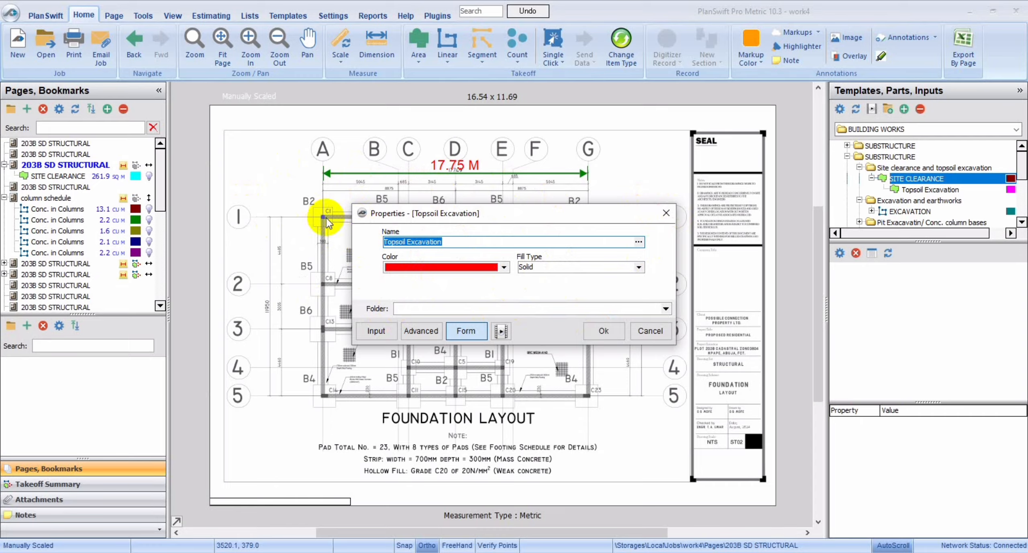
pyautogui.click(672, 217)
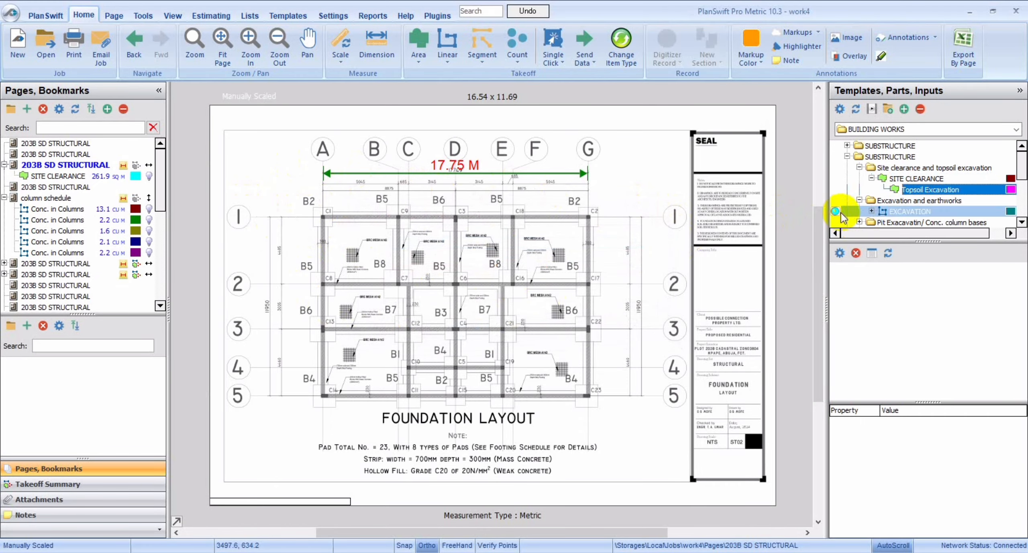
# Review the parts inside the EXCAVATION template and its width and depth properties, without starting a takeoff.
pyautogui.click(871, 212)
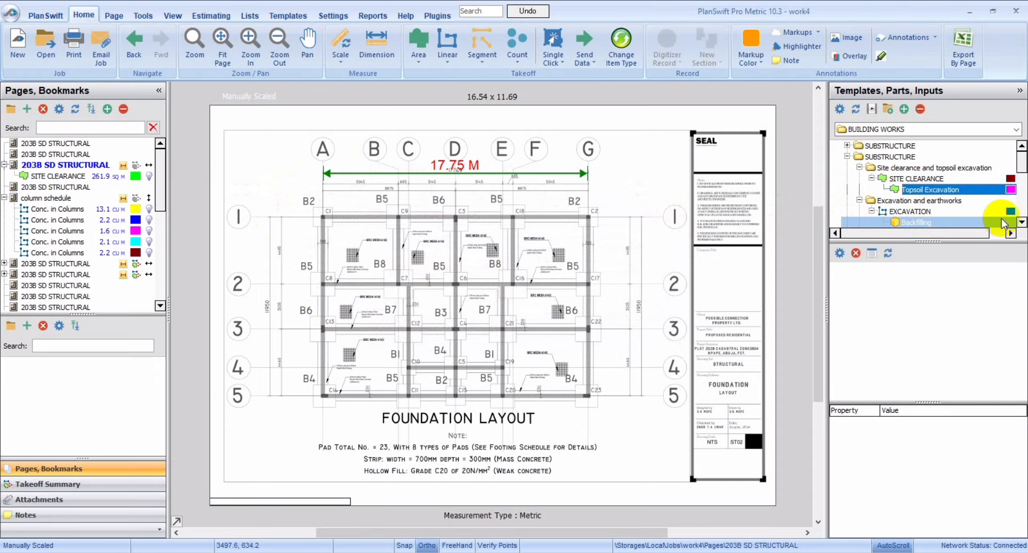
pyautogui.click(1022, 222)
pyautogui.click(1022, 221)
pyautogui.click(1022, 221)
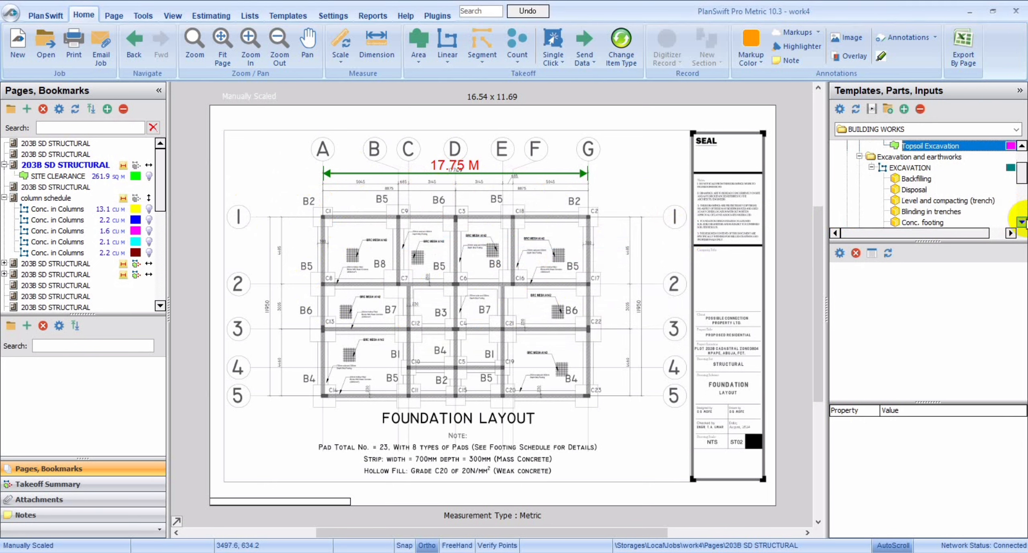
pyautogui.click(846, 166)
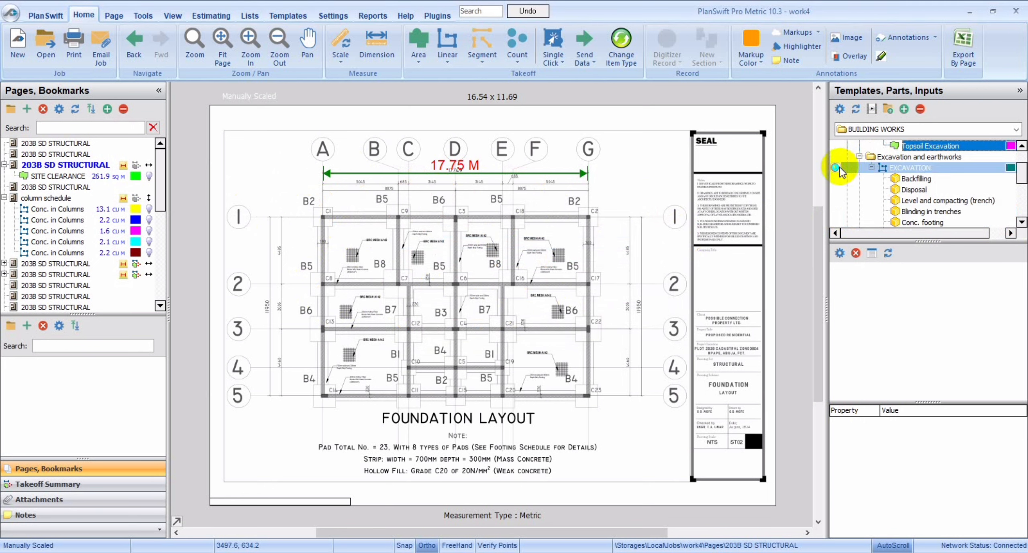
pyautogui.doubleClick(839, 167)
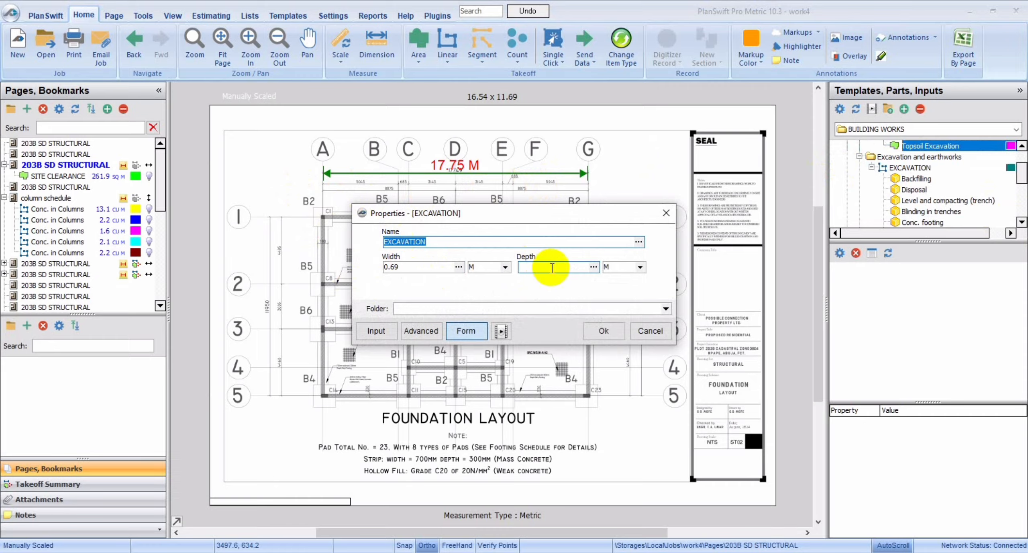
pyautogui.click(663, 214)
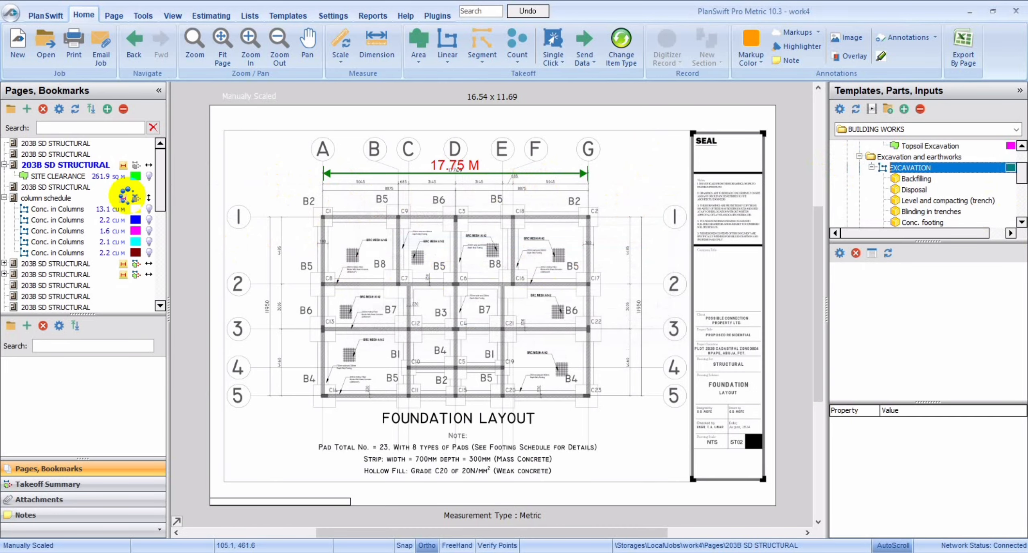
# Examine the footing schedule page, including Section 'A' across the footing and the B1 to B8 bases.
pyautogui.click(66, 186)
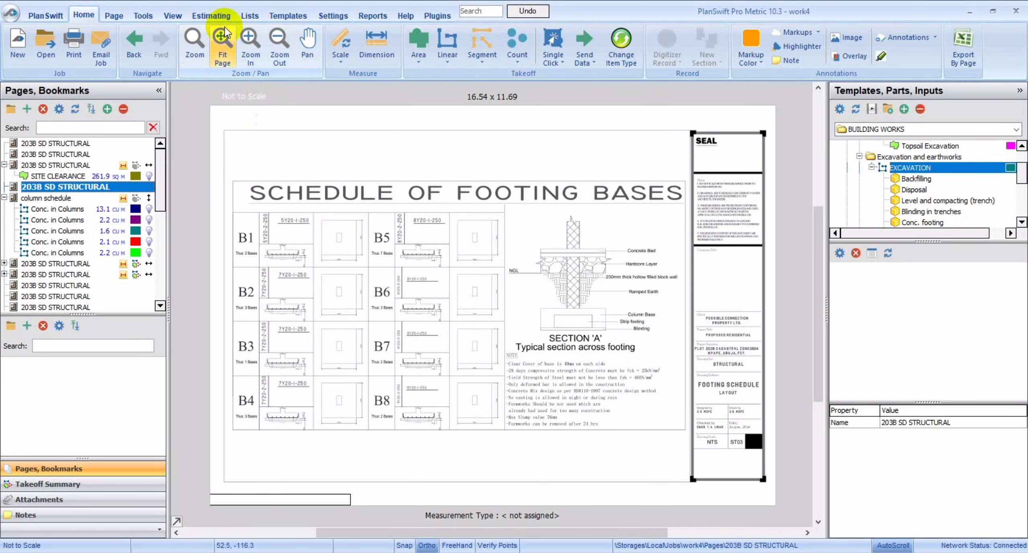
pyautogui.click(247, 41)
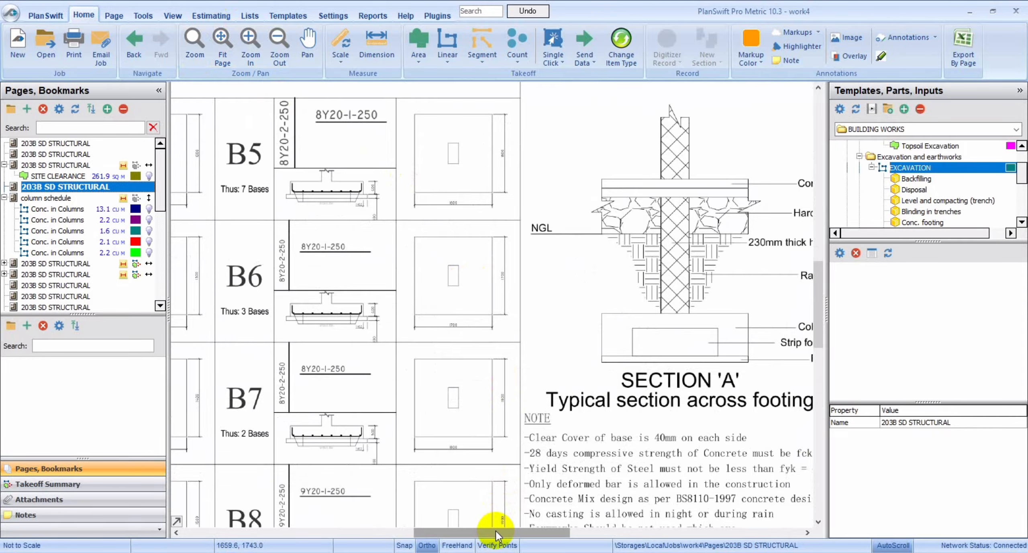
pyautogui.moveTo(496, 530)
pyautogui.mouseDown()
pyautogui.moveTo(543, 519)
pyautogui.moveTo(516, 521)
pyautogui.mouseUp()
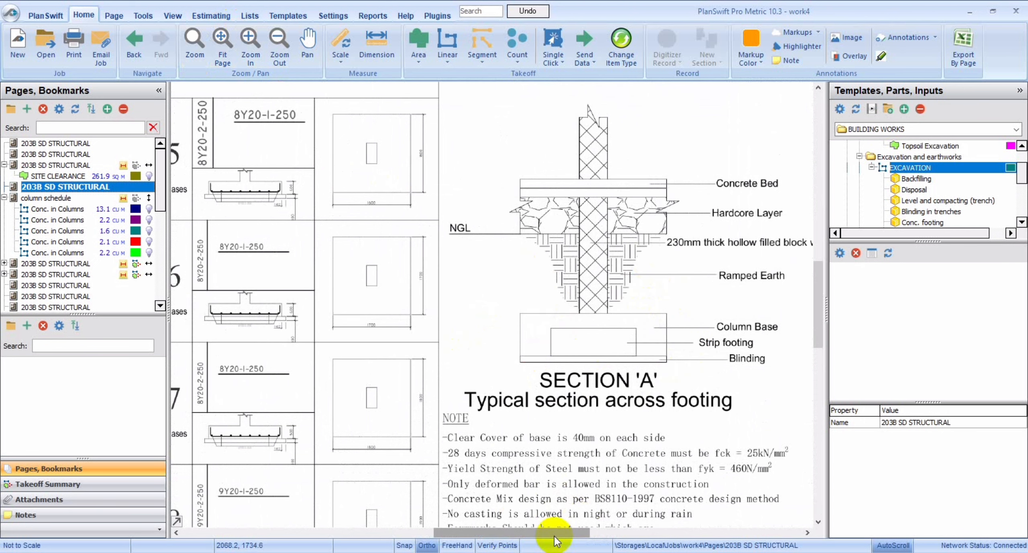
pyautogui.moveTo(553, 536)
pyautogui.mouseDown()
pyautogui.moveTo(603, 518)
pyautogui.moveTo(551, 529)
pyautogui.moveTo(437, 526)
pyautogui.mouseUp()
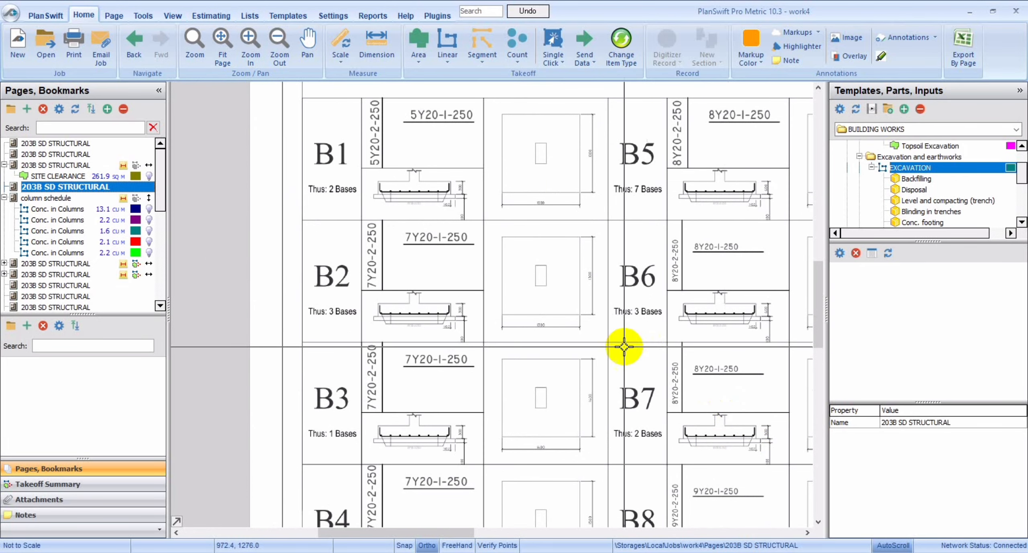
pyautogui.click(277, 48)
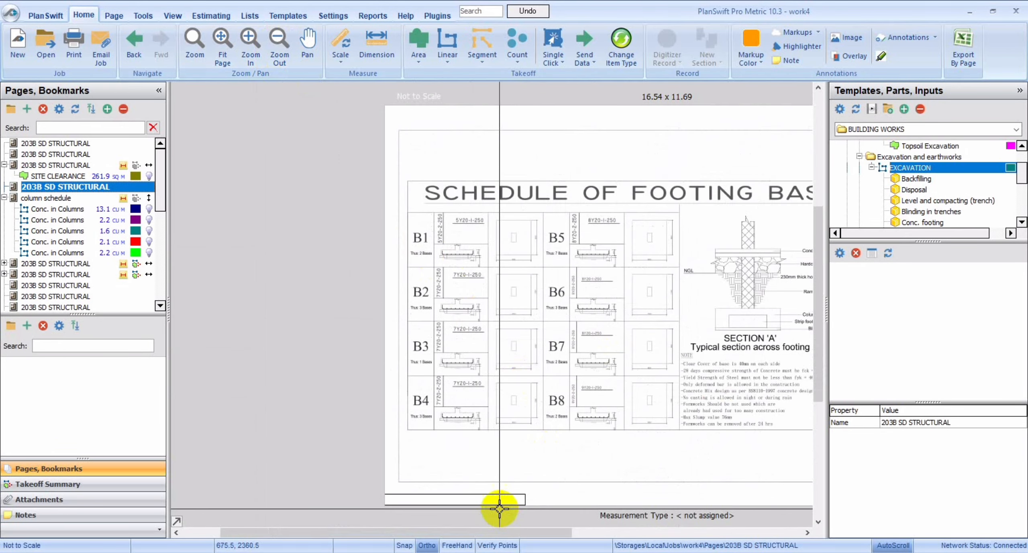
pyautogui.click(536, 533)
pyautogui.moveTo(536, 534); pyautogui.dragTo(598, 532)
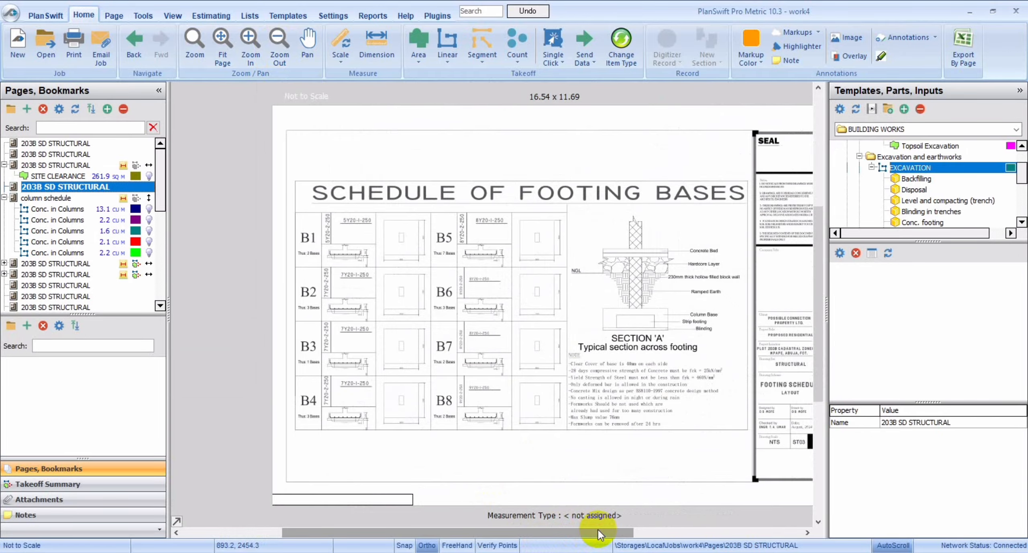
# Inspect the vertical column section on the column schedule page for the foundation depth.
pyautogui.click(68, 200)
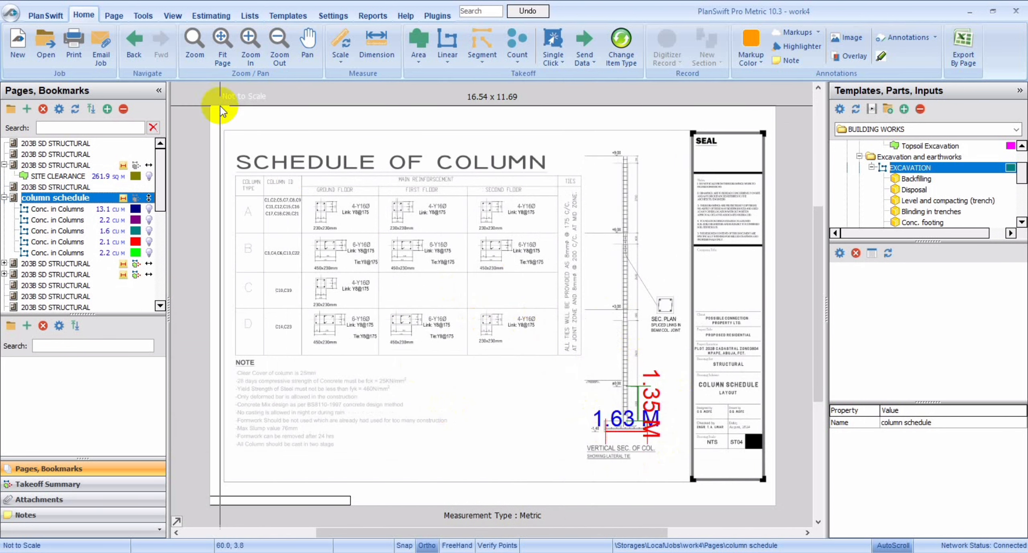
pyautogui.click(253, 42)
pyautogui.click(252, 42)
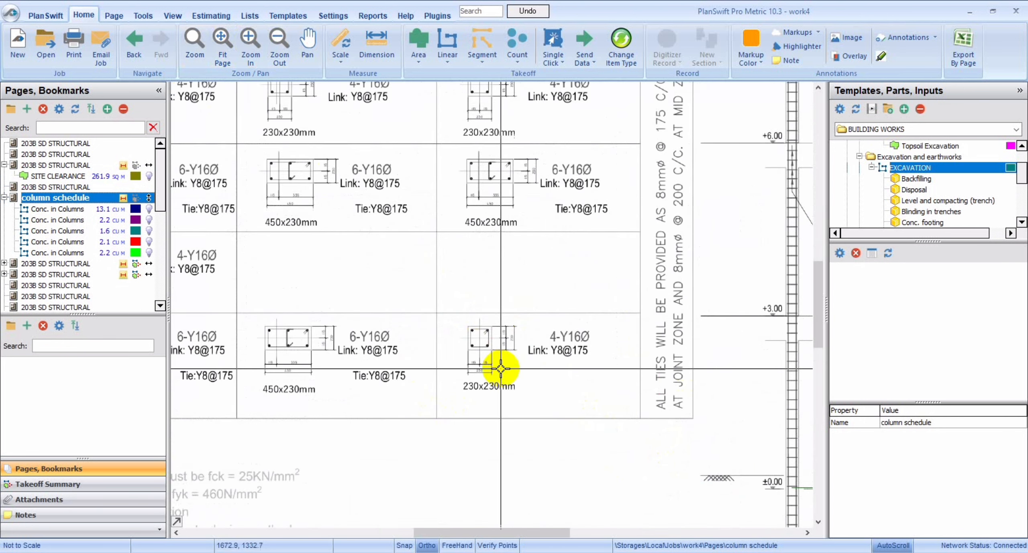
pyautogui.moveTo(515, 533); pyautogui.dragTo(564, 532)
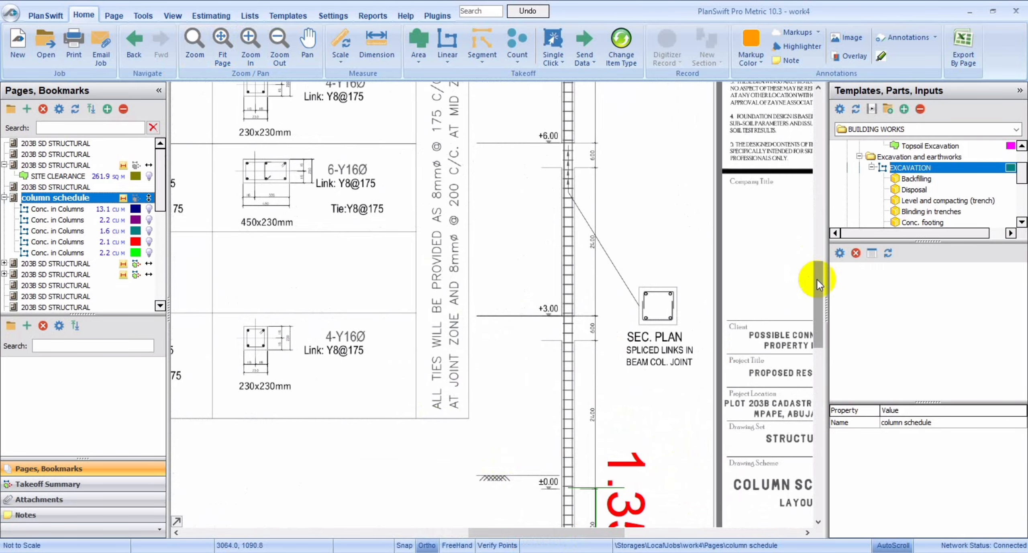
pyautogui.moveTo(817, 280); pyautogui.dragTo(818, 307)
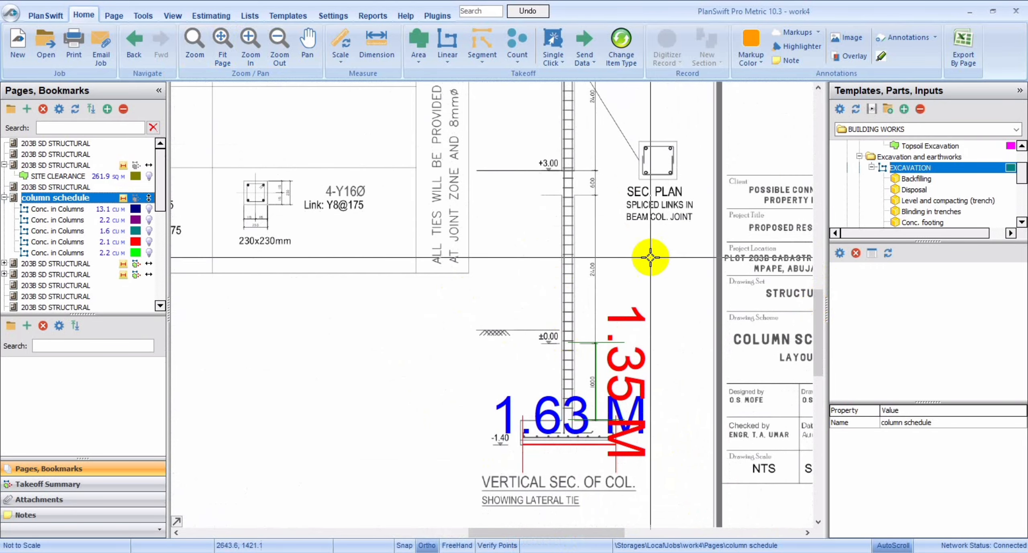
# Start an EXCAVATION takeoff on the foundation layout page with a depth of 1.35 m.
pyautogui.click(68, 166)
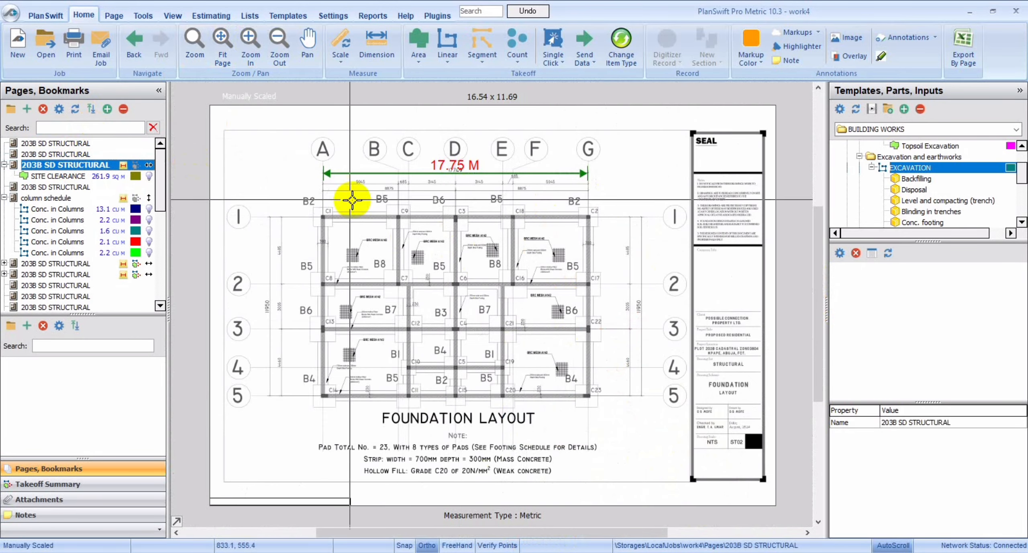
pyautogui.doubleClick(839, 169)
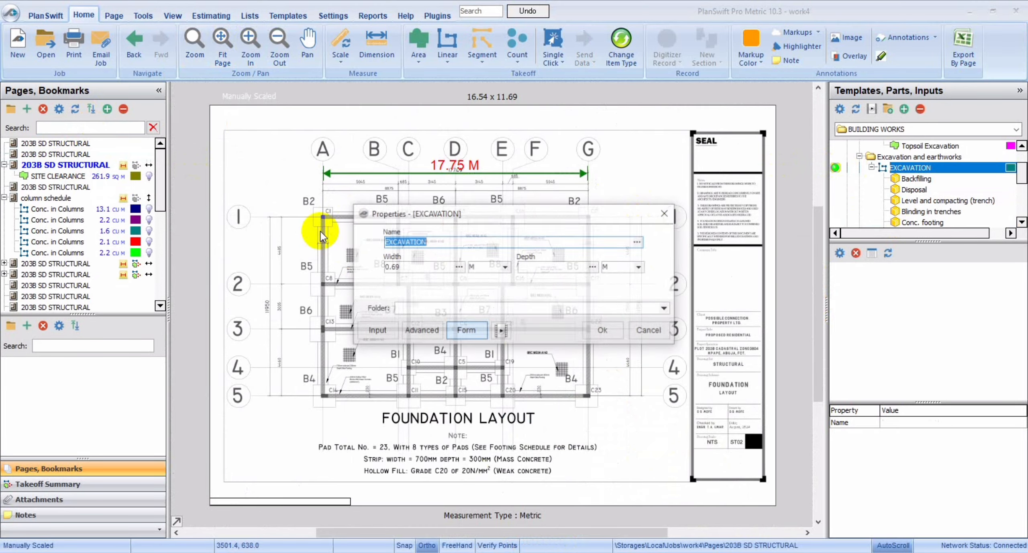
pyautogui.click(539, 271)
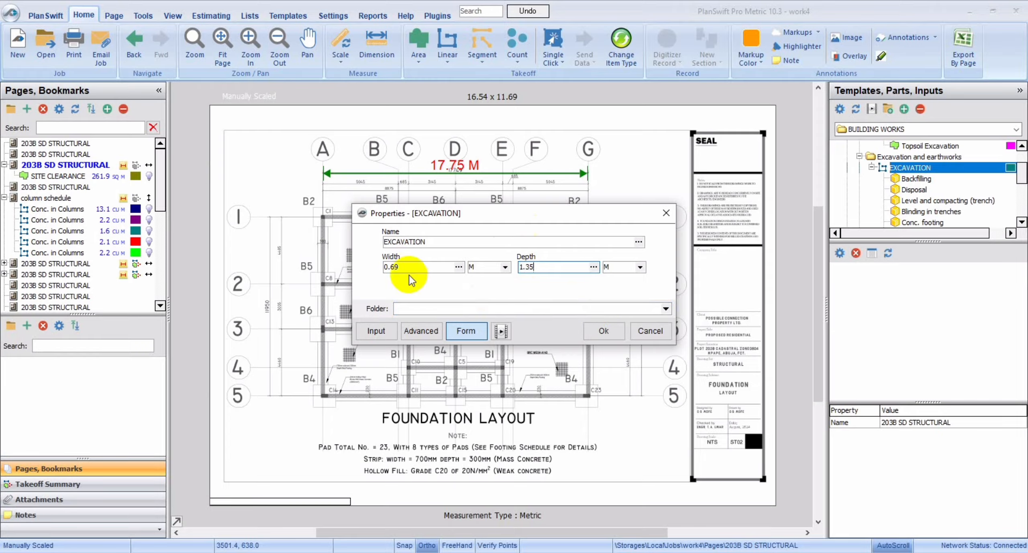
pyautogui.click(602, 331)
# Trace the outer excavation trench loop along grids 1, D, 5 and A, starting and closing at the A1 corner.
pyautogui.click(318, 213)
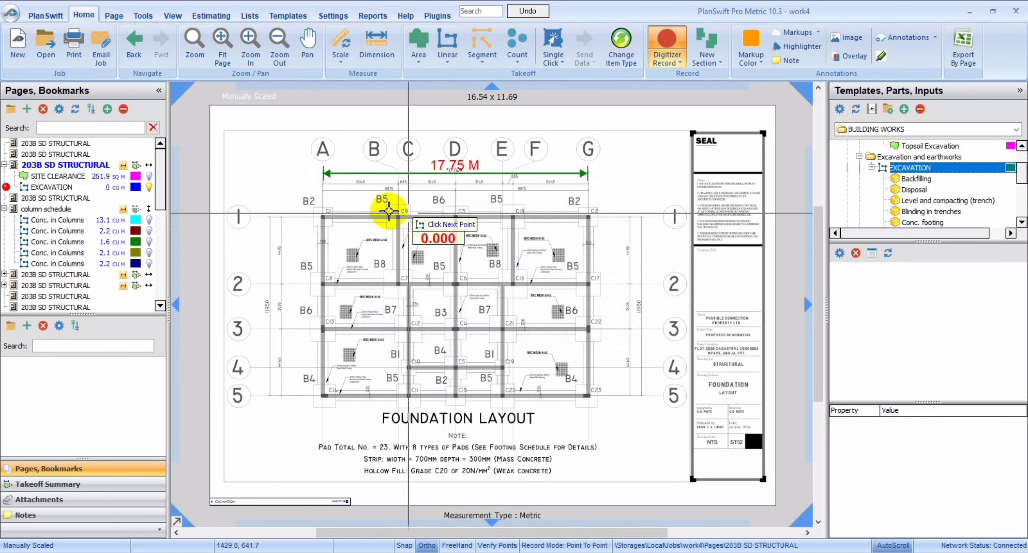
pyautogui.click(323, 216)
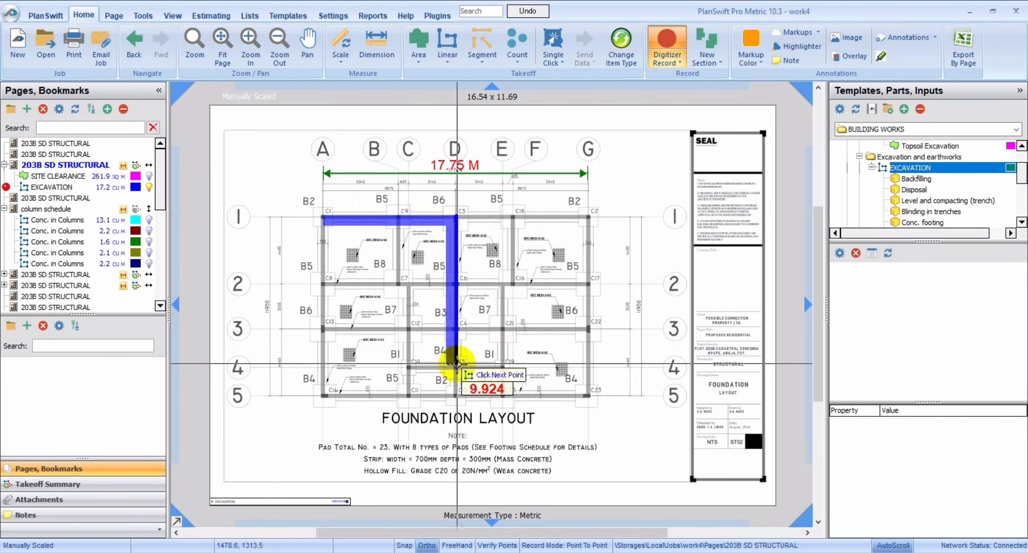
pyautogui.click(455, 396)
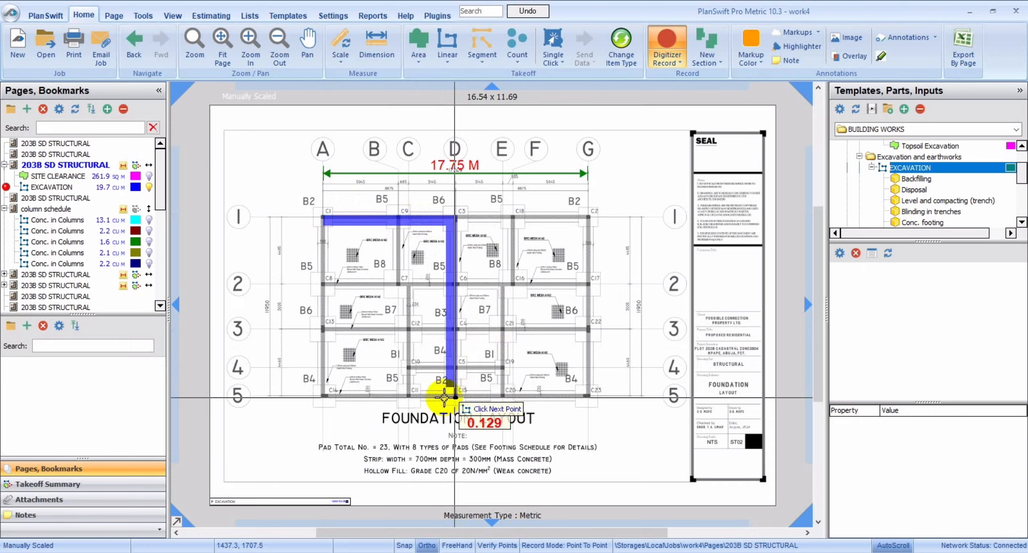
pyautogui.click(322, 395)
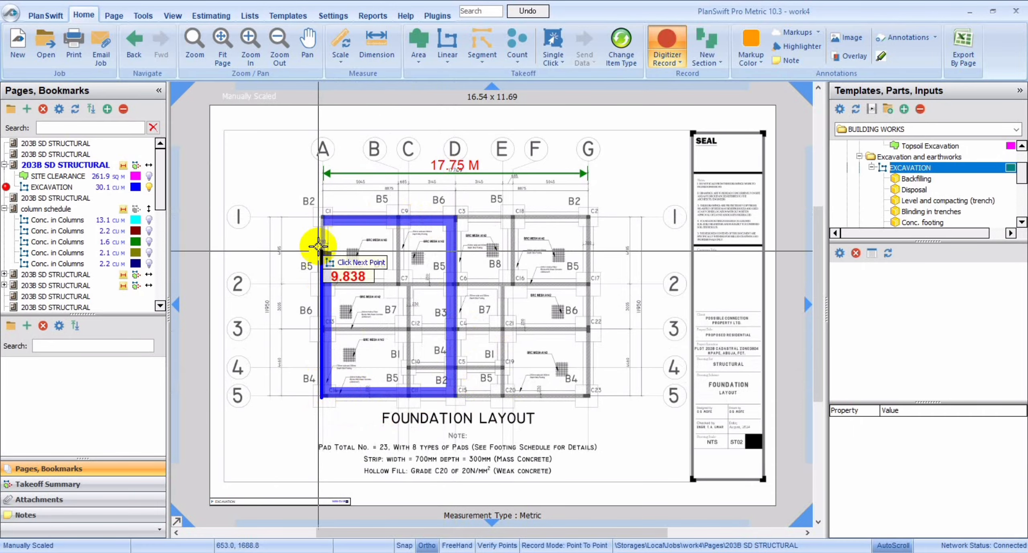
pyautogui.doubleClick(321, 216)
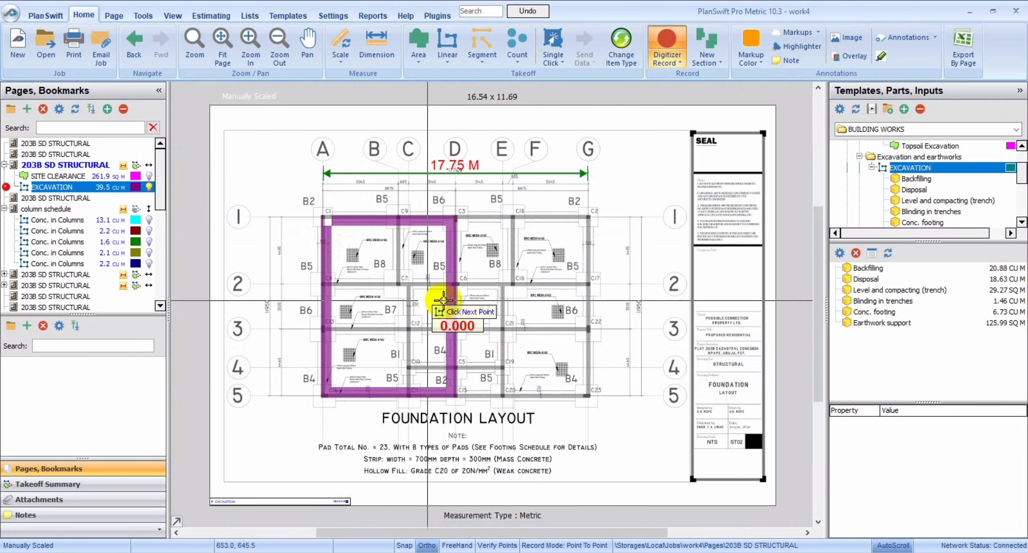
# Trace the excavation trench from column C9 on grid 1 to C7, and along grid 2 to C8 on grid A.
pyautogui.click(397, 219)
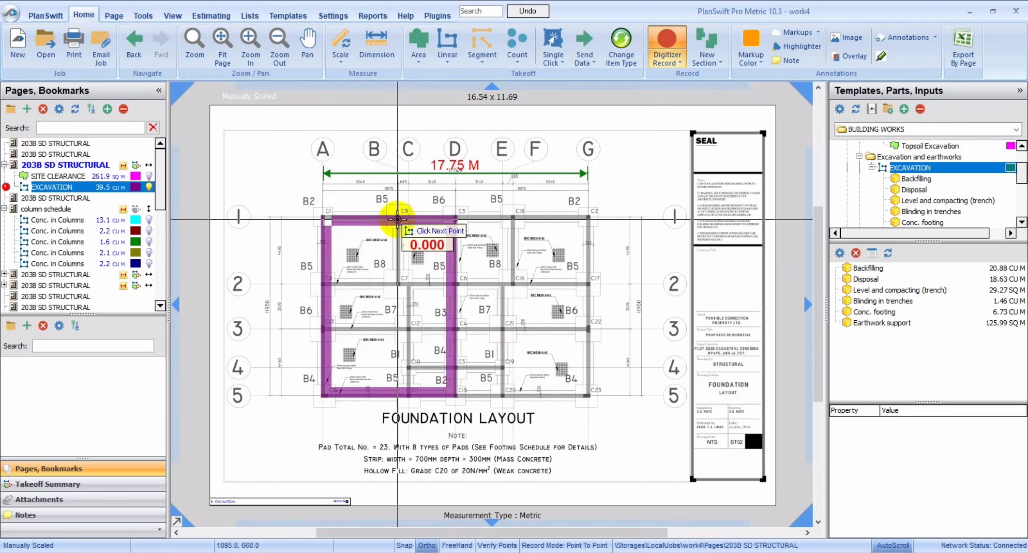
pyautogui.click(400, 282)
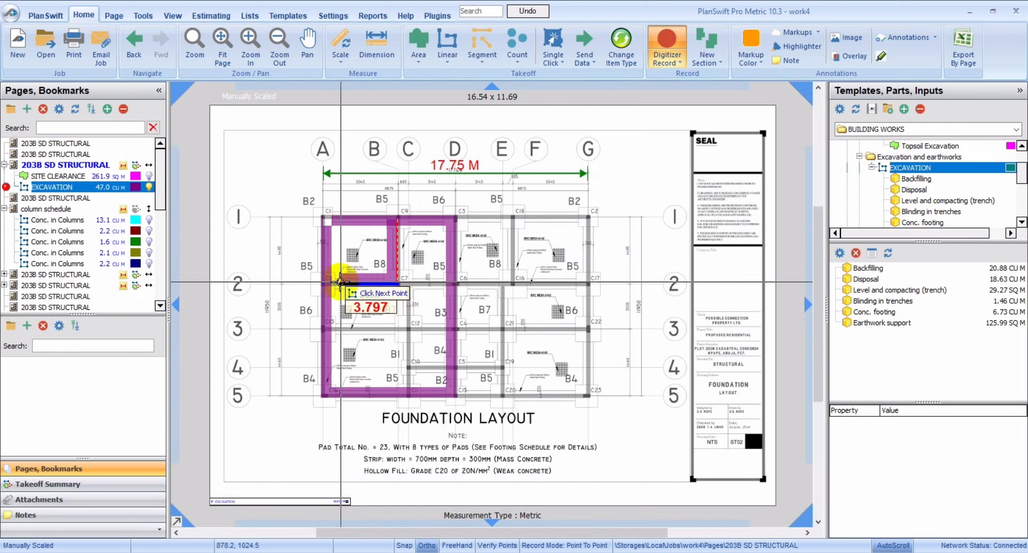
pyautogui.click(325, 283)
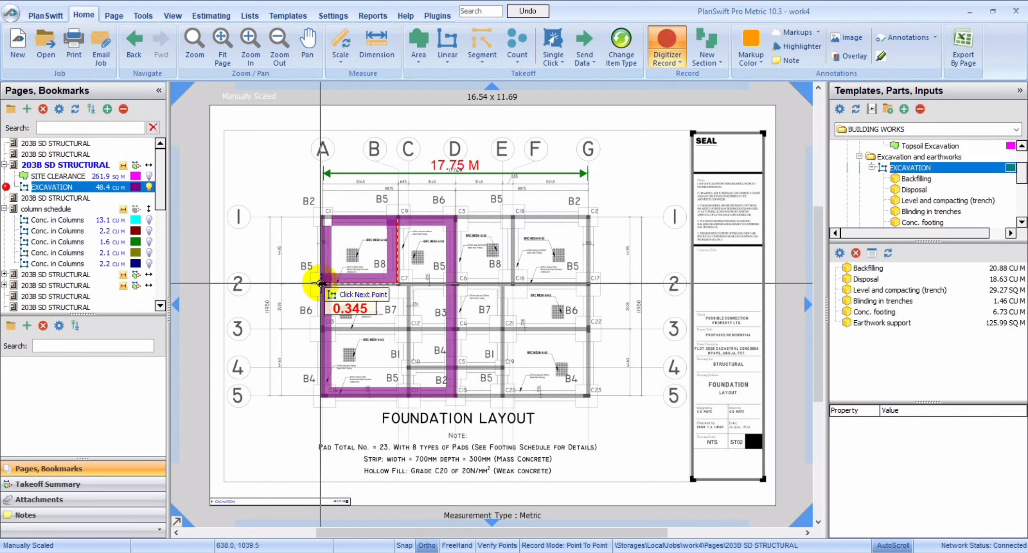
# Trace the remaining inner trenches between grids A and D along grid 2, grid C, grid 3 and grid 4.
pyautogui.click(399, 283)
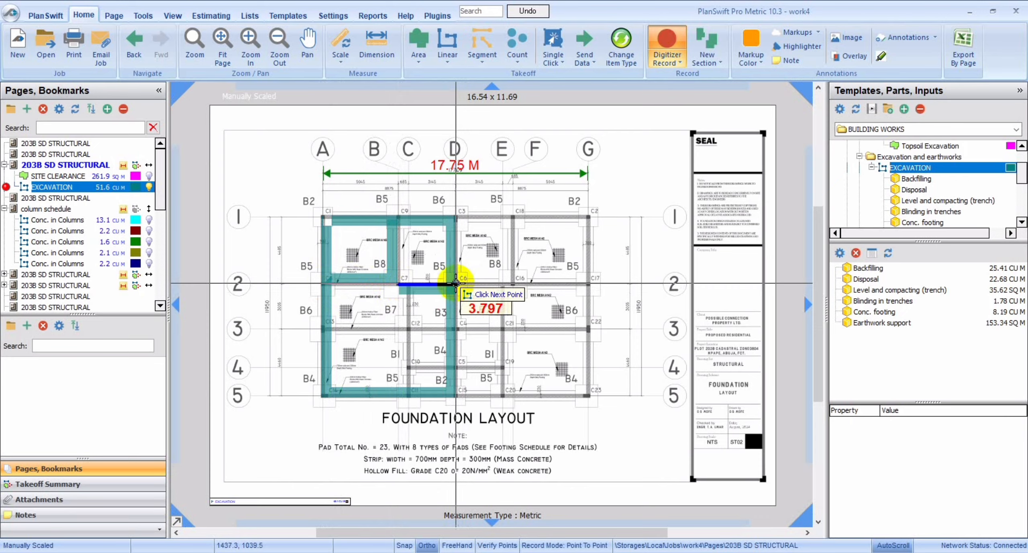
pyautogui.click(409, 284)
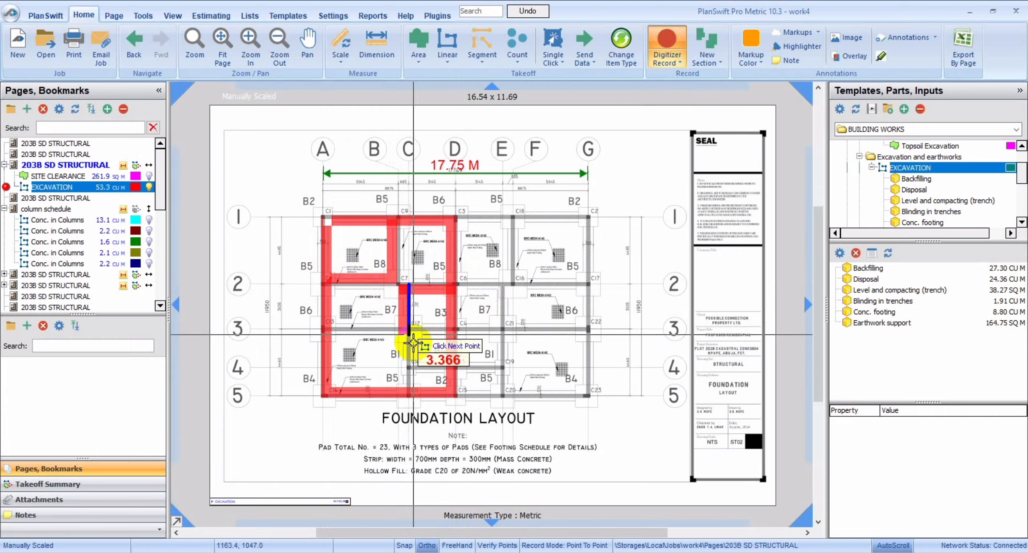
pyautogui.doubleClick(413, 396)
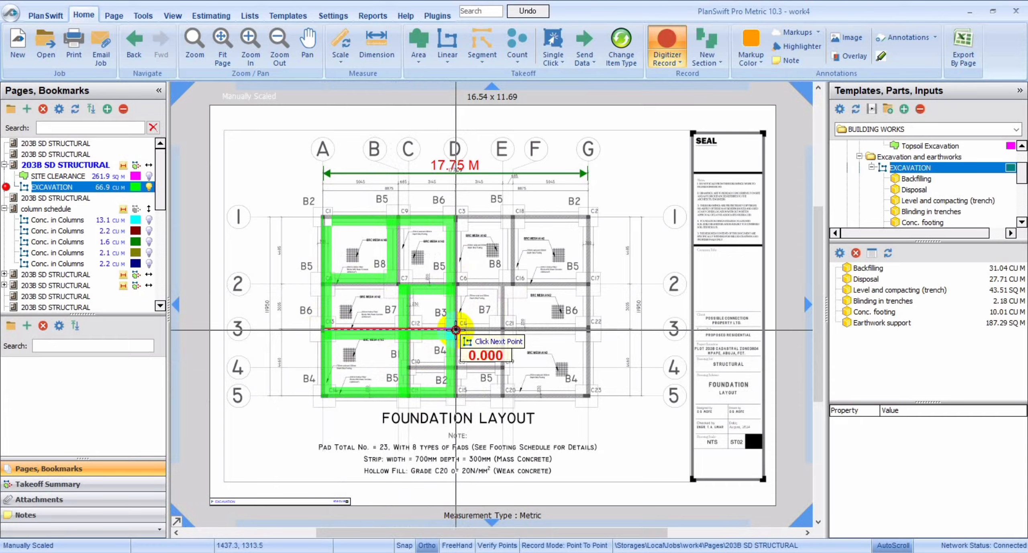
pyautogui.click(406, 366)
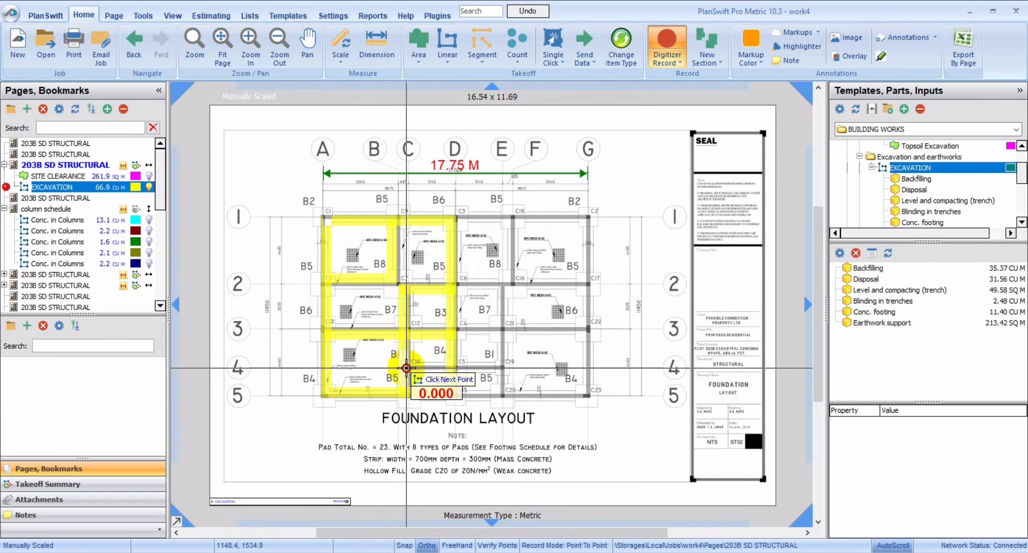
pyautogui.click(455, 366)
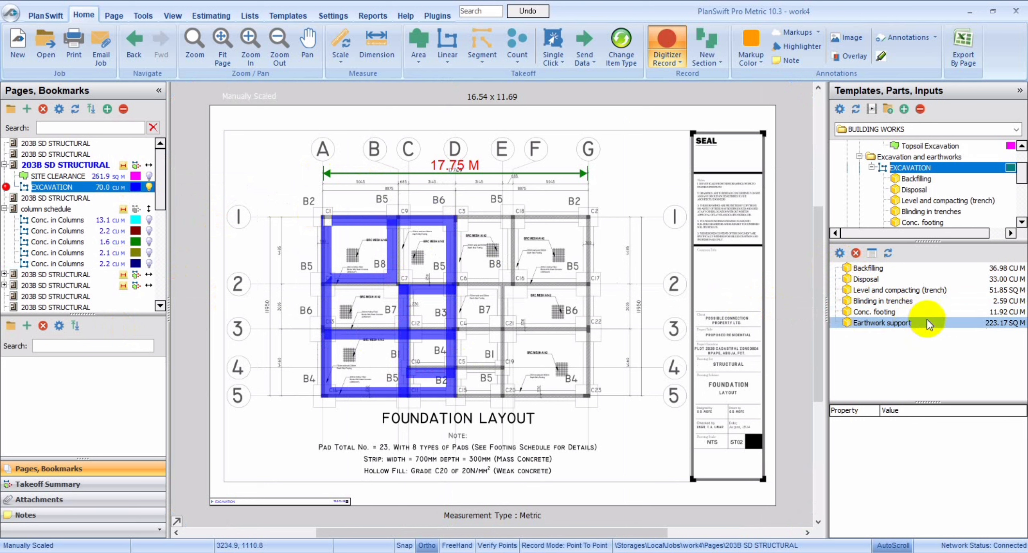
# Collapse the EXCAVATION template and expand the Pit Excavation/ Conc. column bases folder to reach its column base template.
pyautogui.click(872, 168)
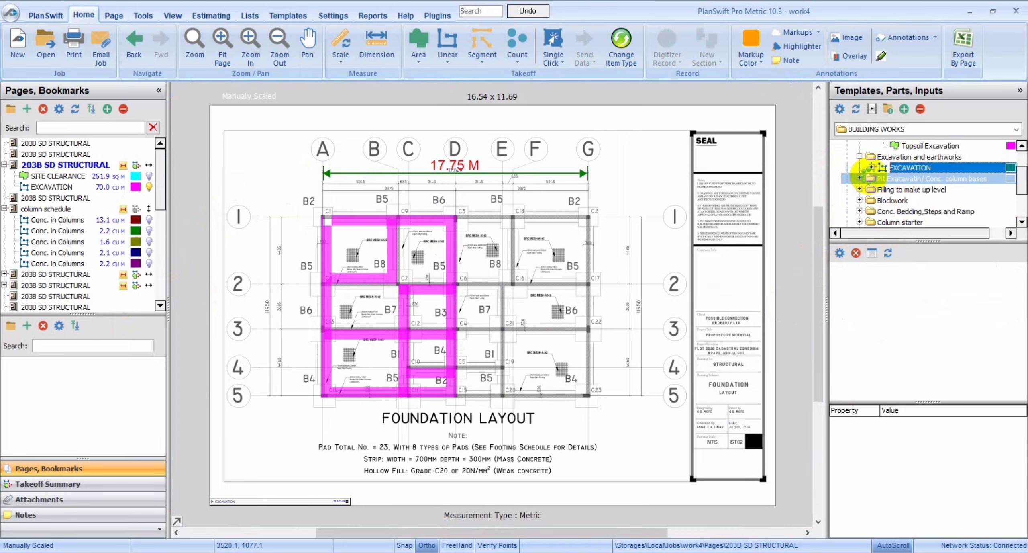
pyautogui.click(860, 178)
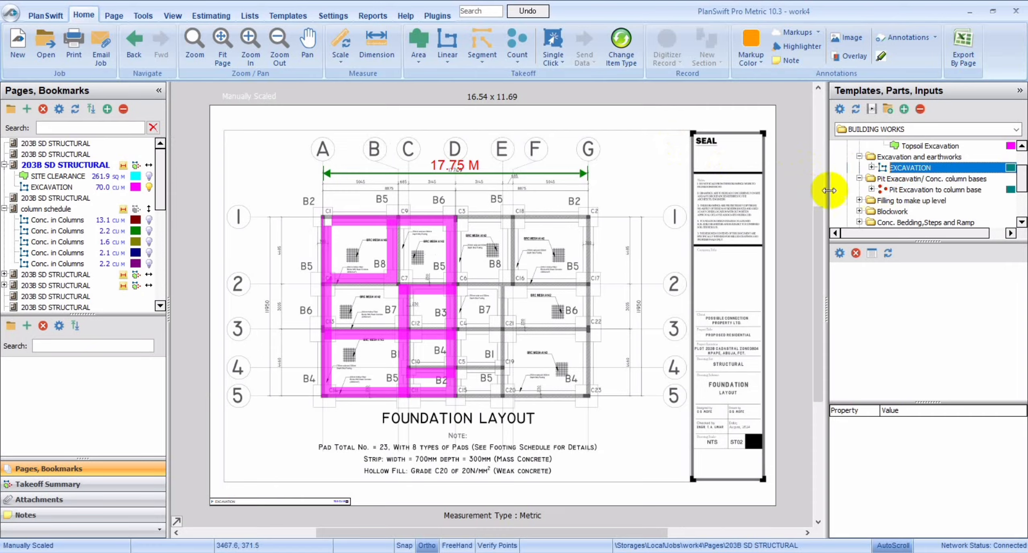
pyautogui.click(868, 189)
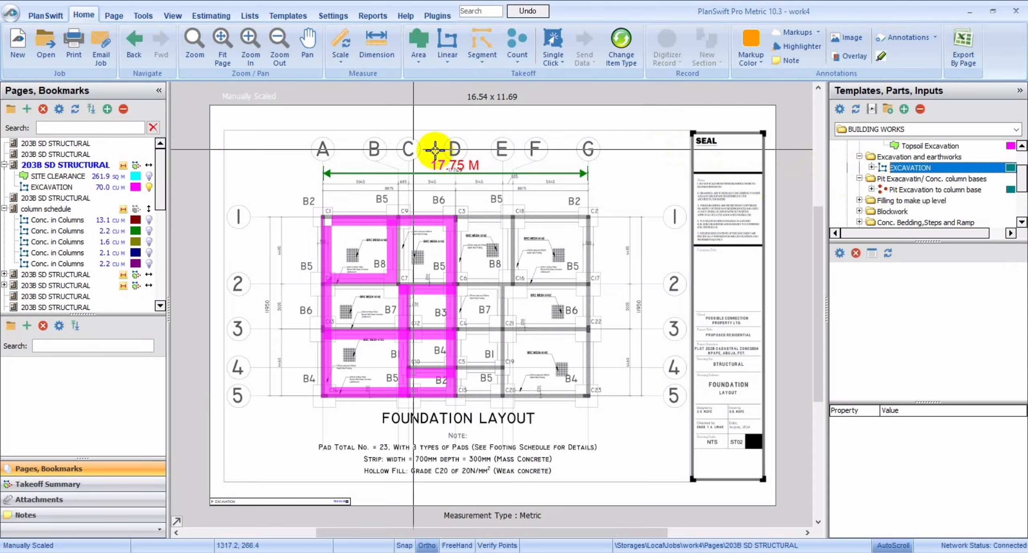
# Inspect the column schedule, and examine the B2 base's plan dimensions closely on the footing schedule page.
pyautogui.click(33, 209)
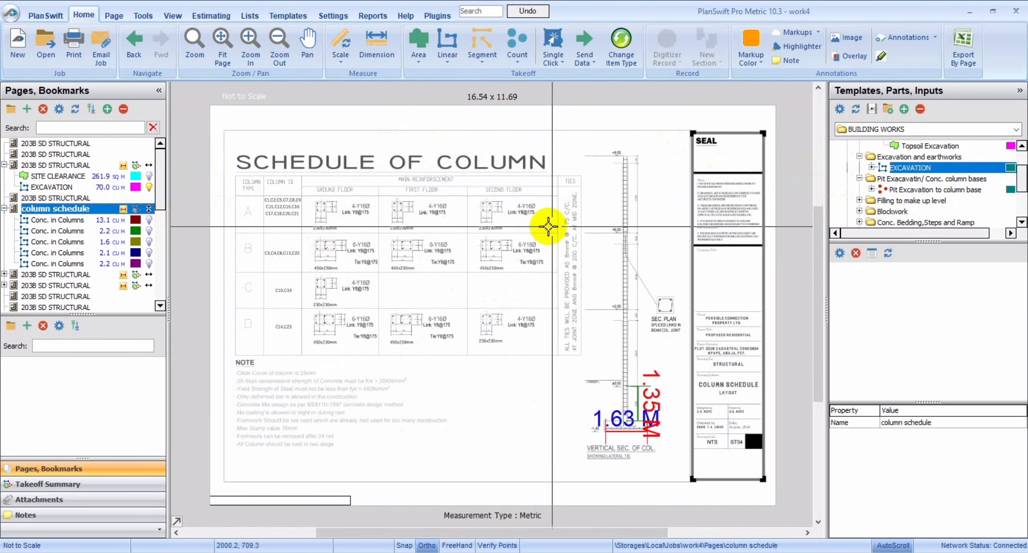
pyautogui.click(62, 188)
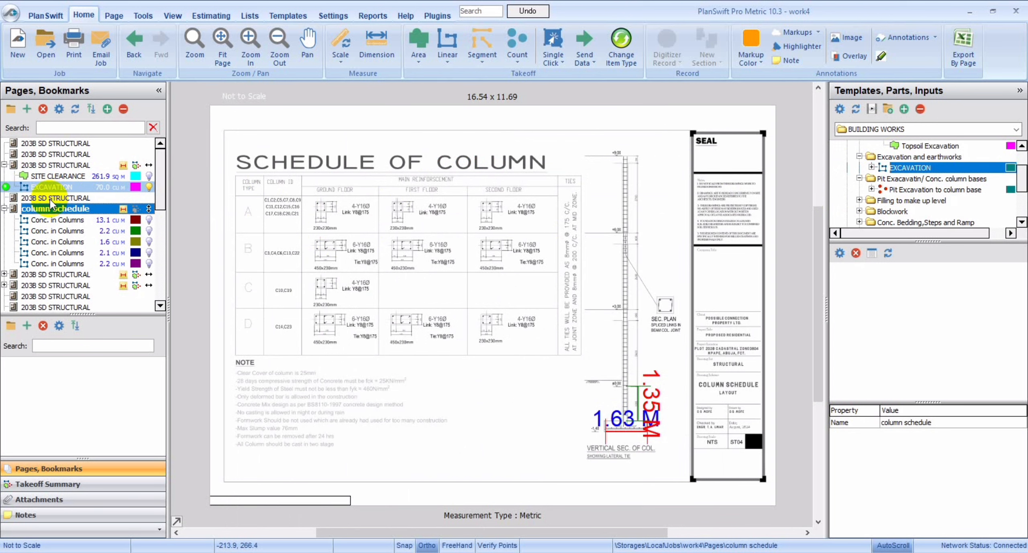
pyautogui.click(56, 199)
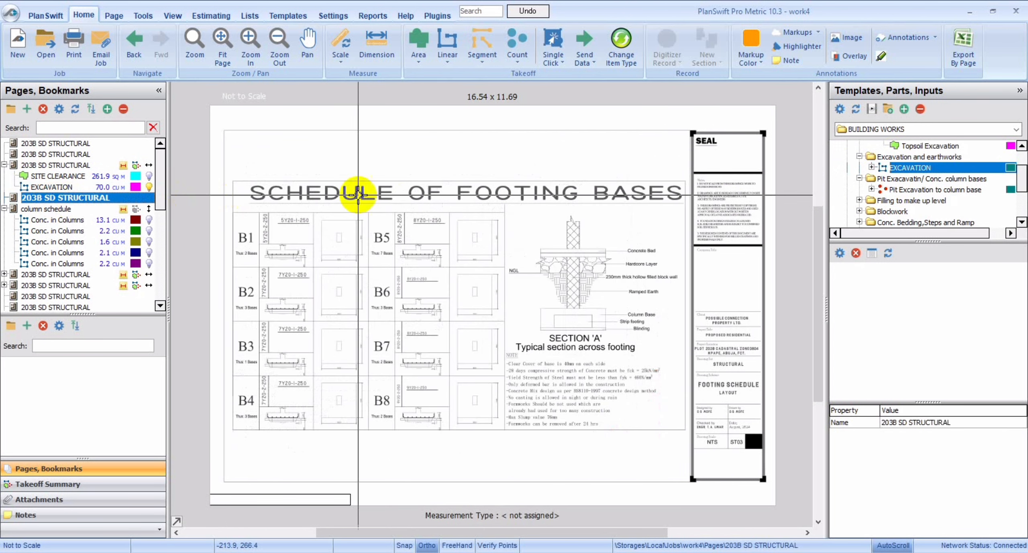
pyautogui.click(250, 44)
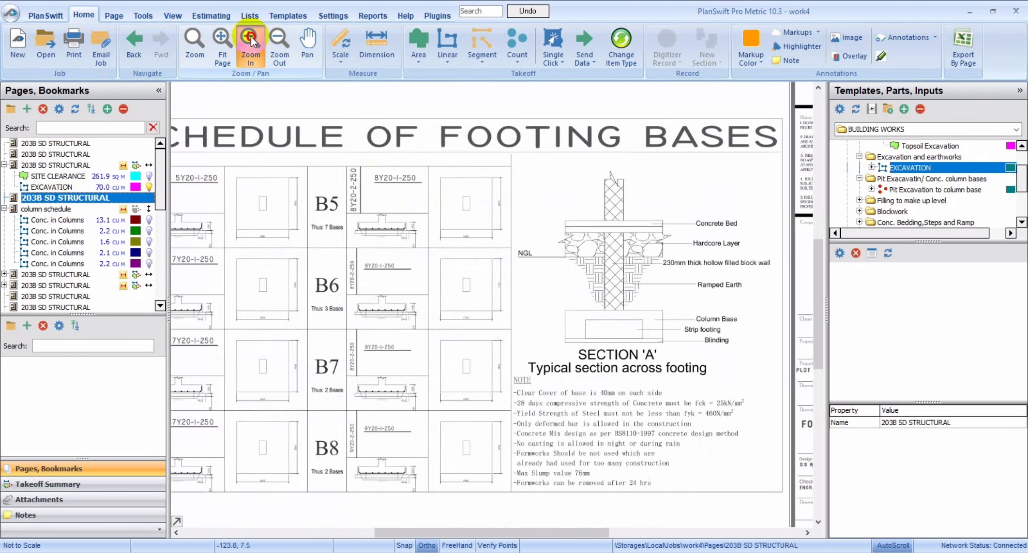
pyautogui.scroll(3, 362, 229)
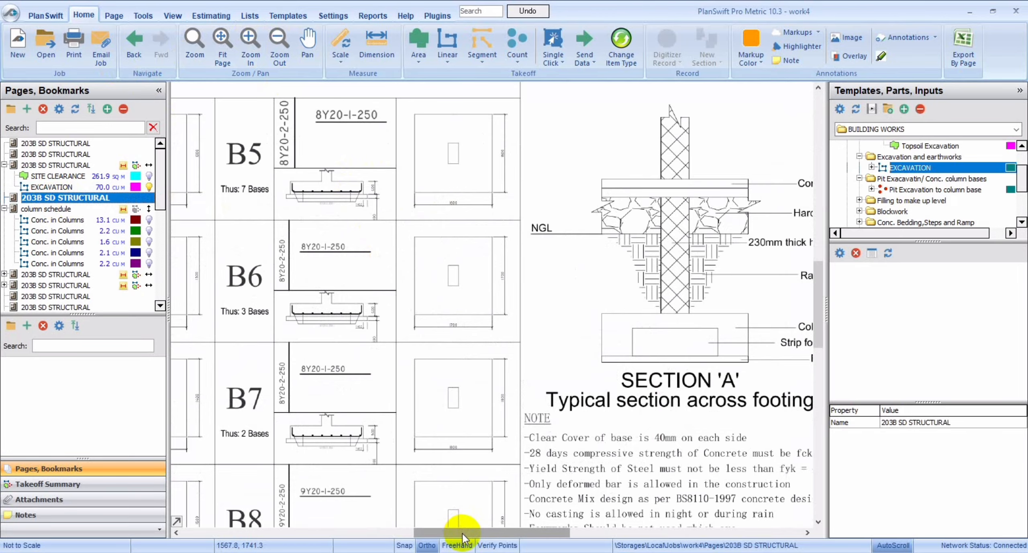
pyautogui.moveTo(463, 533); pyautogui.dragTo(381, 521)
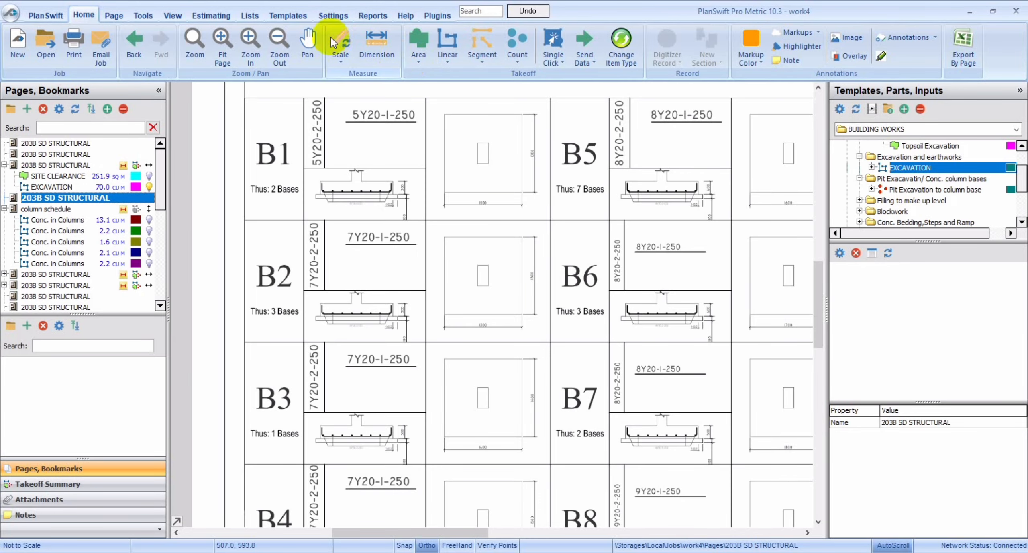
pyautogui.click(248, 40)
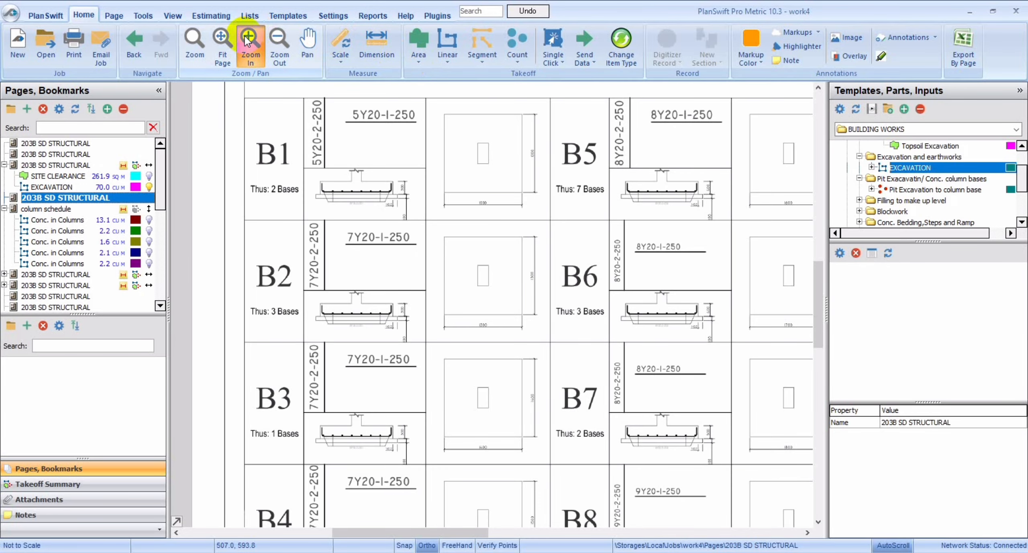
pyautogui.click(229, 104)
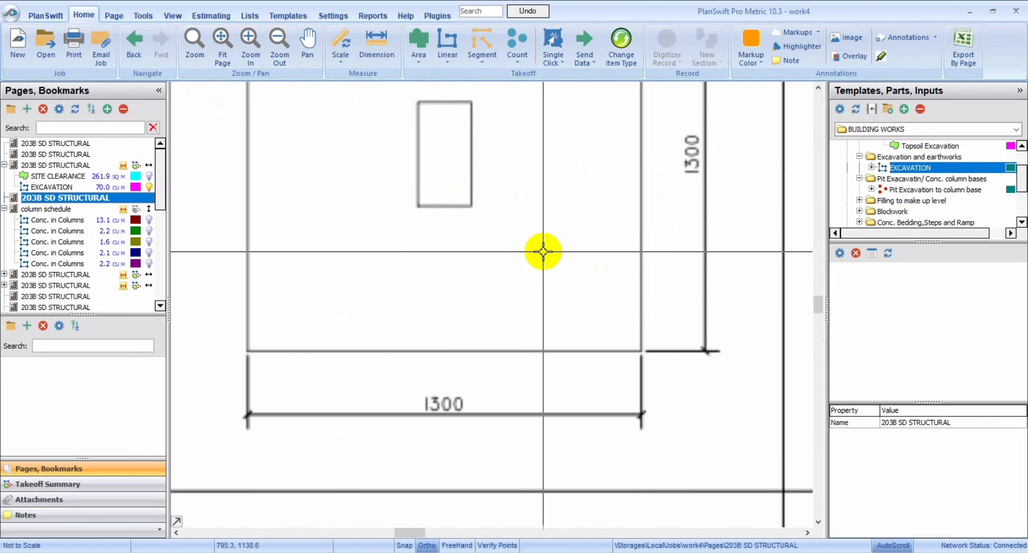
# Start a Pit Excavation to column base takeoff on the foundation layout with longer side 1.3 m, shorter side 1.3 m and depth 1.35 m.
pyautogui.moveTo(889, 188)
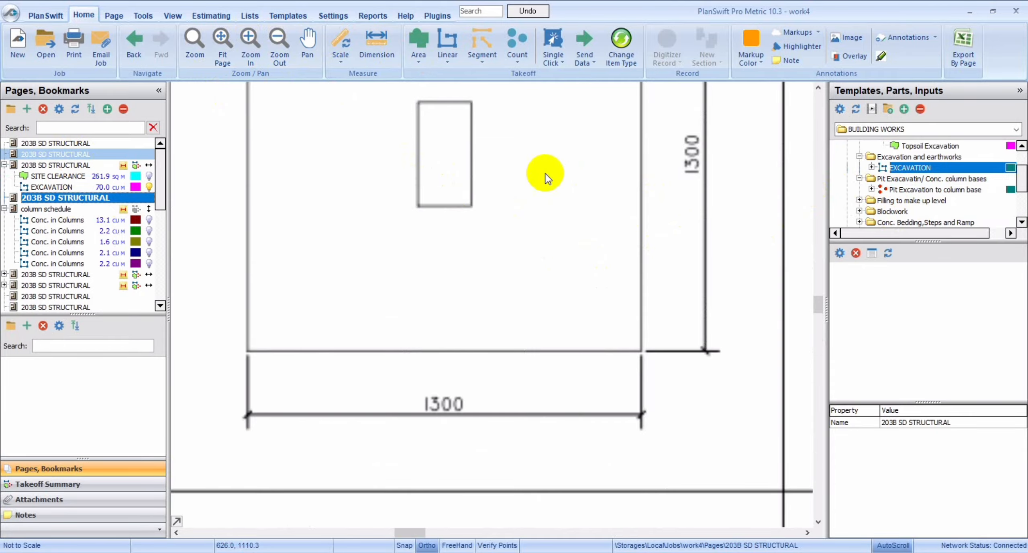
pyautogui.click(56, 154)
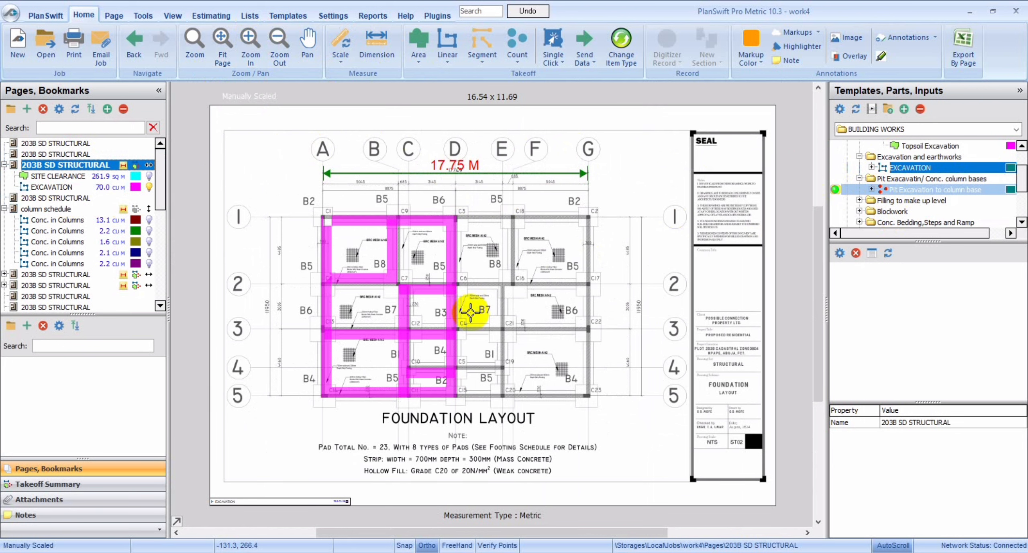
pyautogui.click(524, 267)
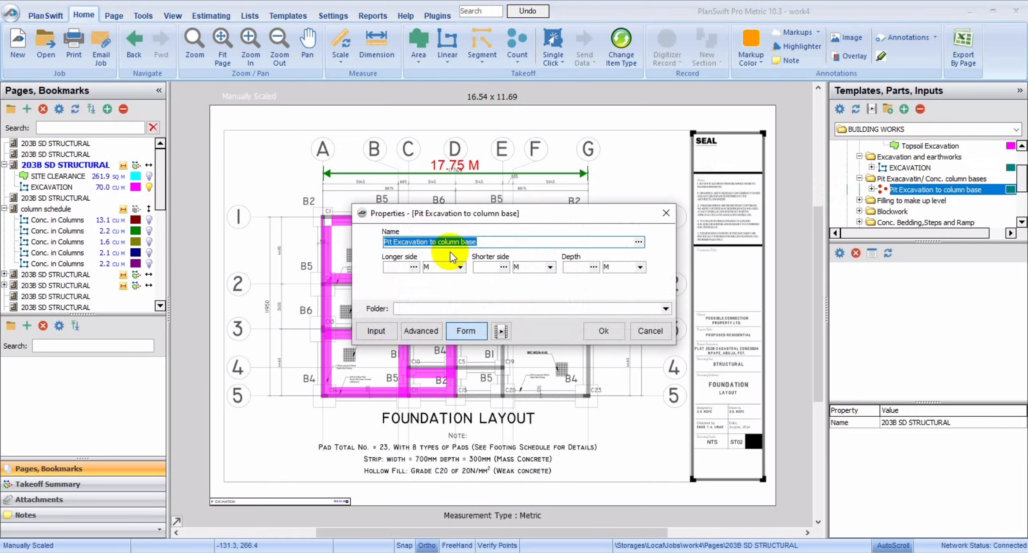
pyautogui.click(402, 268)
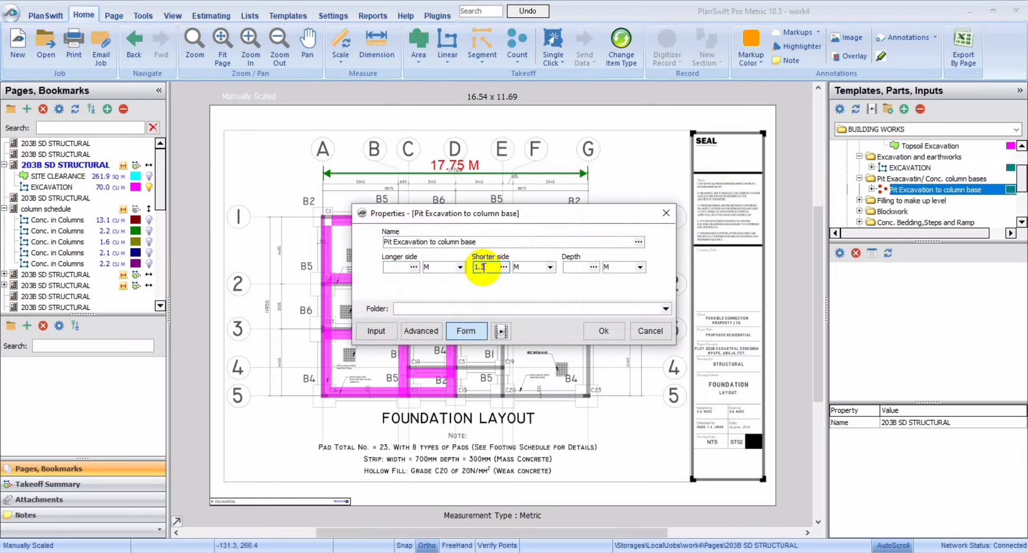
pyautogui.click(580, 267)
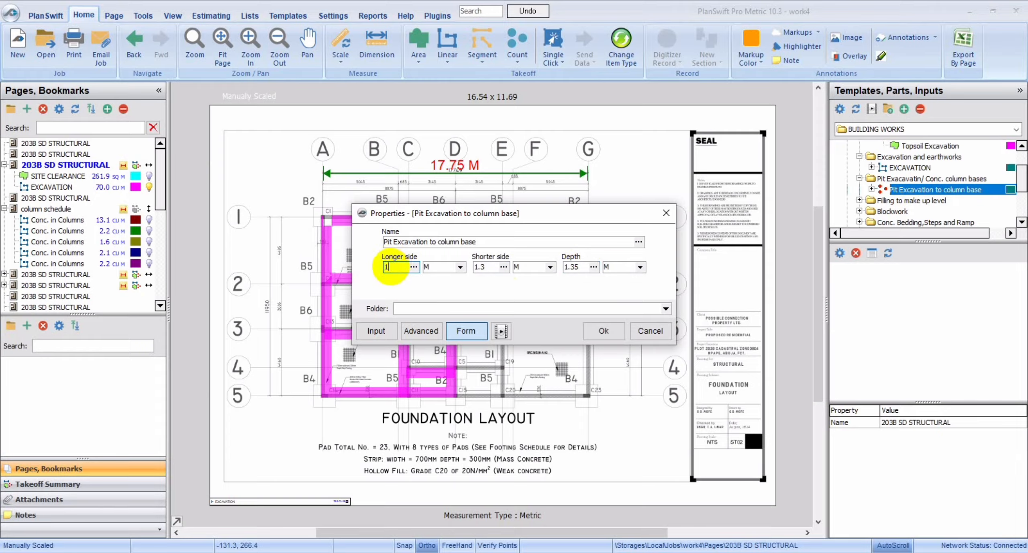
pyautogui.click(390, 267)
pyautogui.write('1.3')
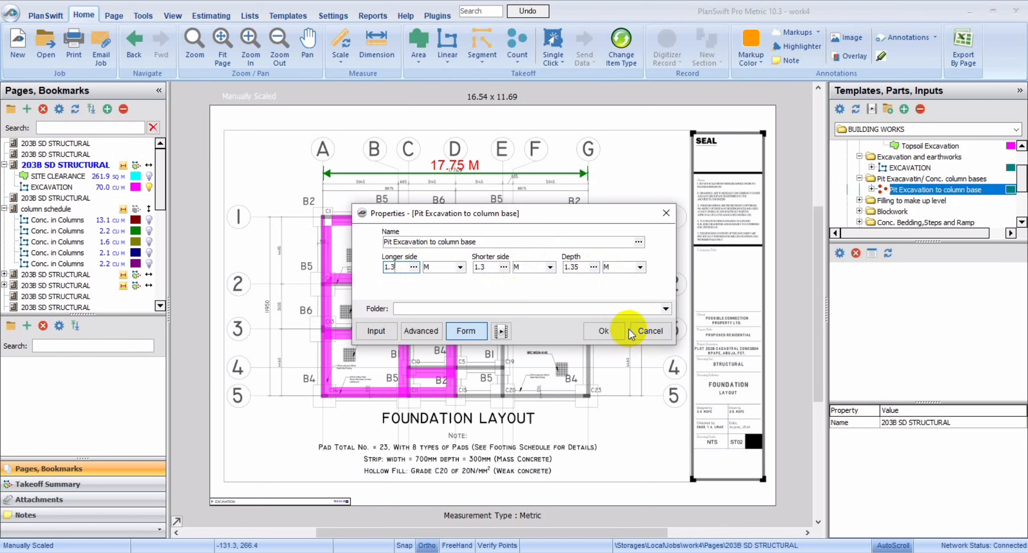
pyautogui.click(600, 329)
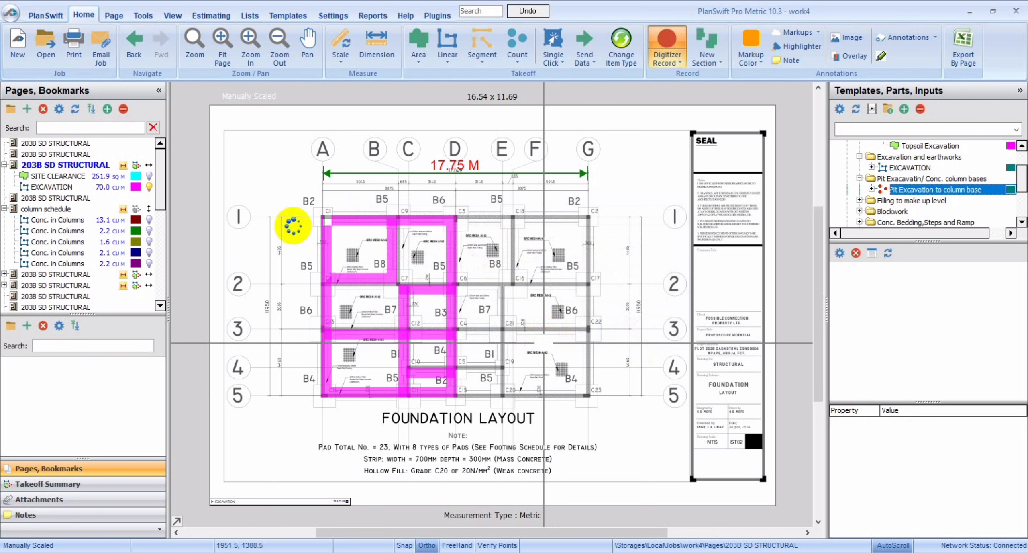
# Mark pit excavation points on the column bases along grids 1 and 2, between grids A and D.
pyautogui.click(321, 217)
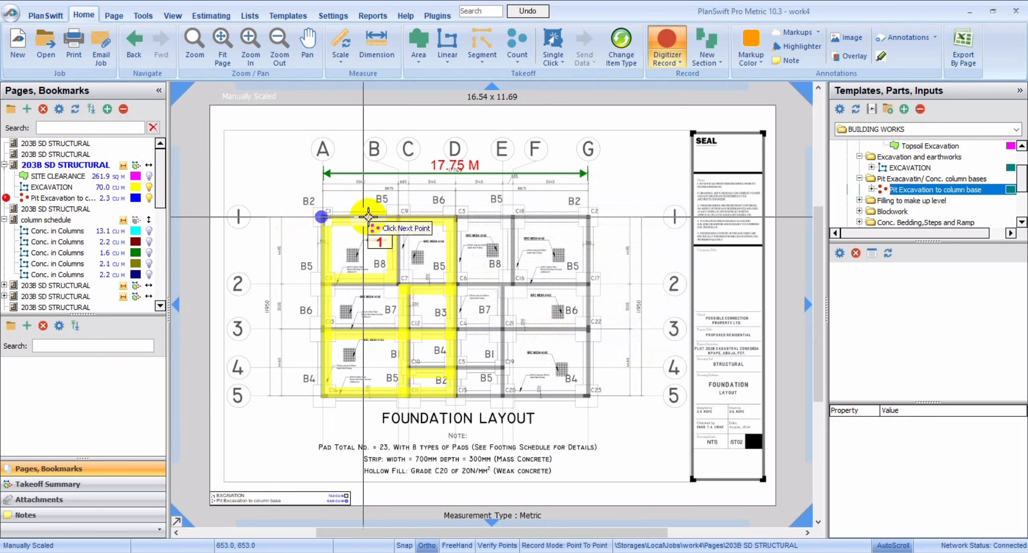
pyautogui.click(400, 217)
pyautogui.click(459, 217)
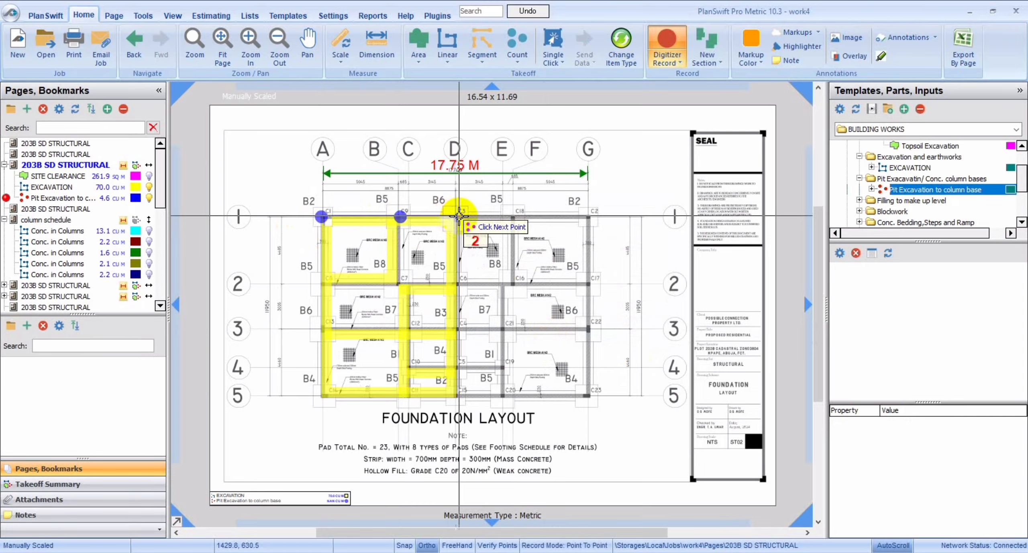
pyautogui.click(459, 294)
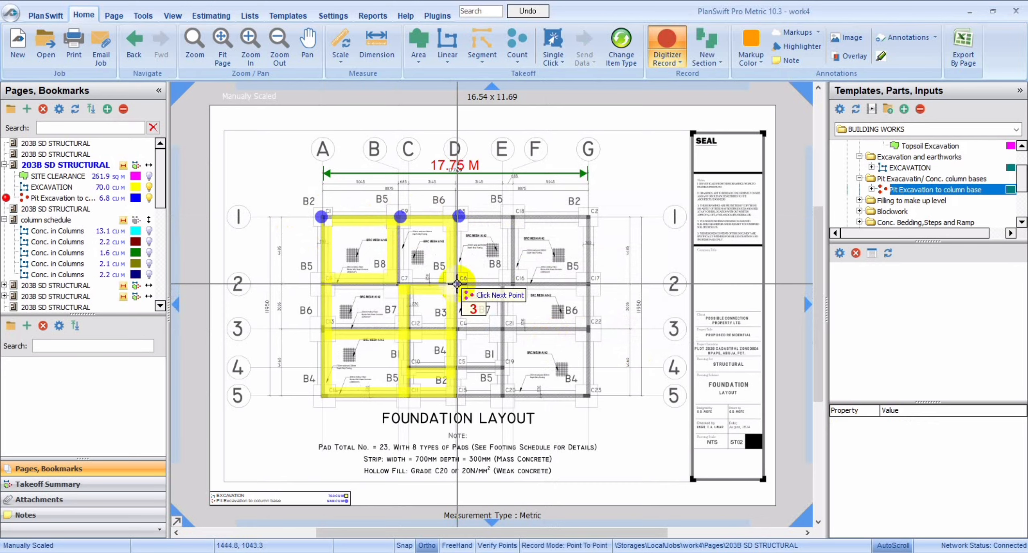
pyautogui.click(458, 283)
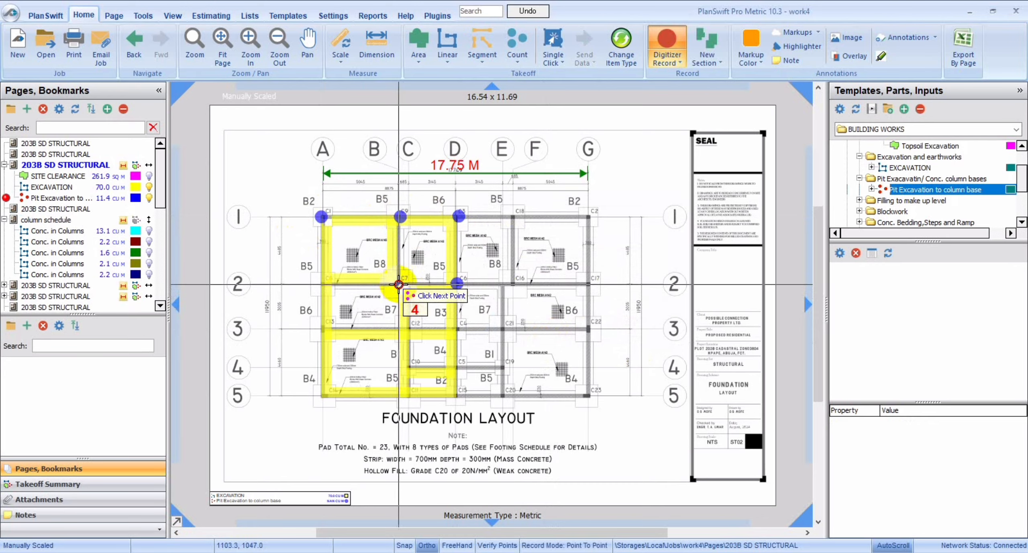
pyautogui.click(398, 284)
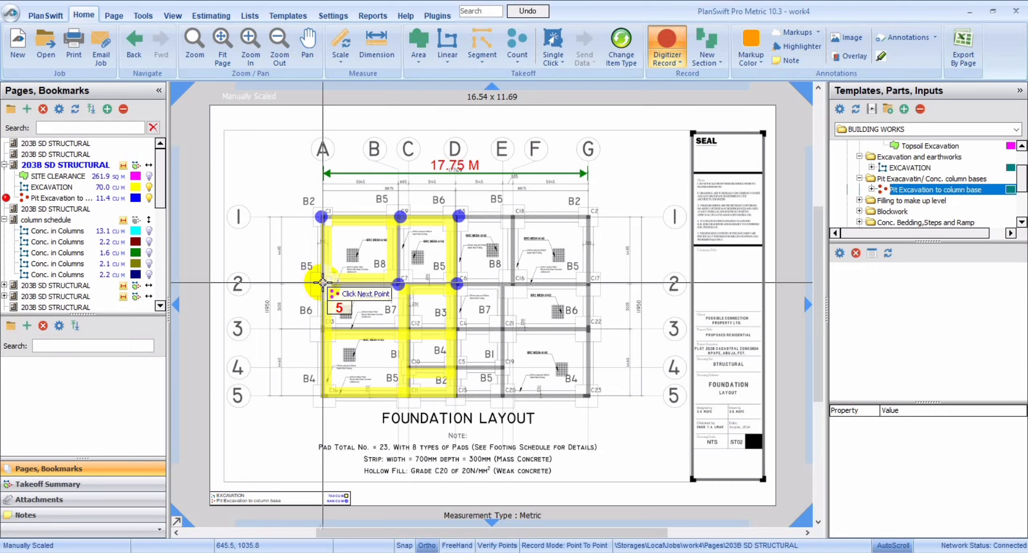
pyautogui.click(323, 283)
# Mark the remaining pit points at the column bases on grids 3, 4 and 5 up to grid D, and end the recording.
pyautogui.click(320, 329)
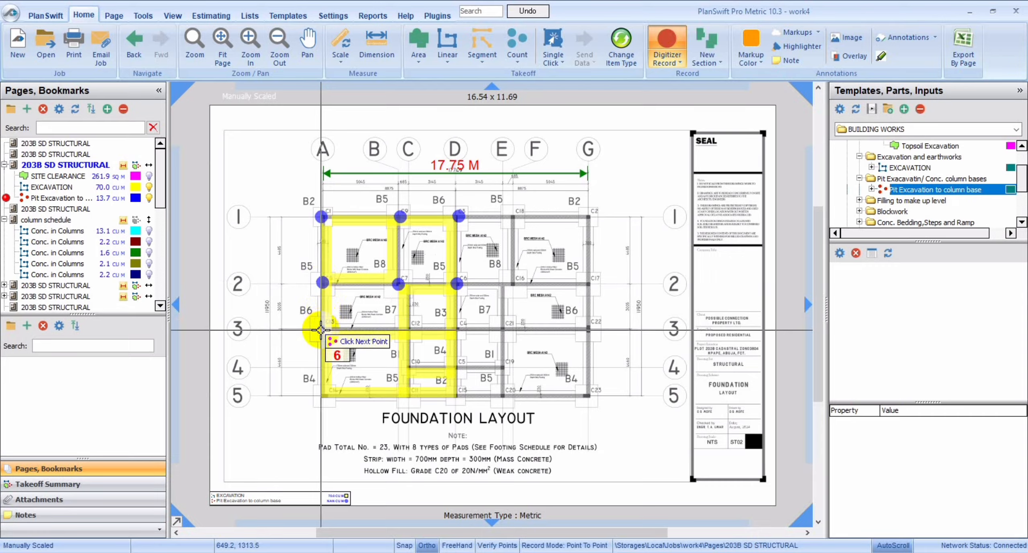
pyautogui.click(405, 325)
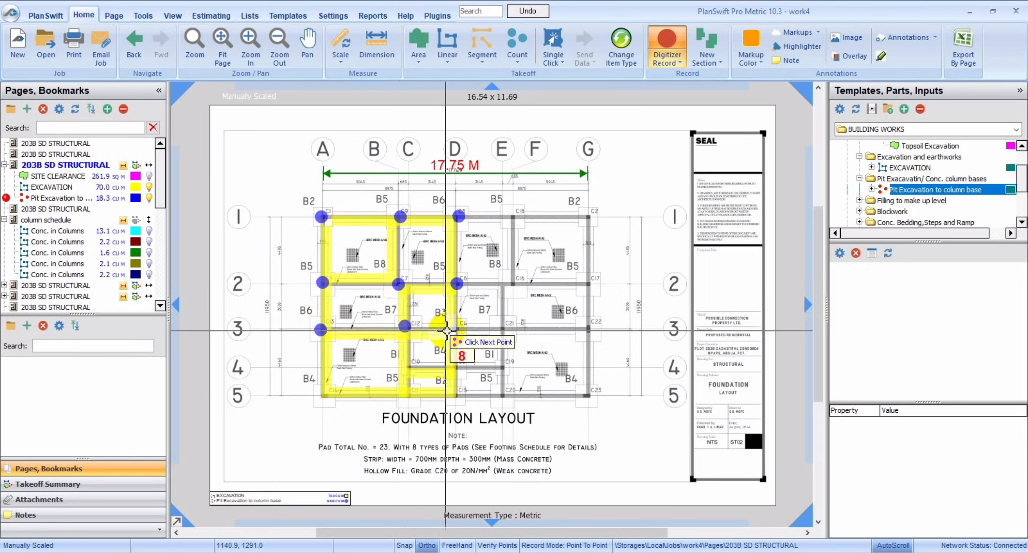
pyautogui.click(458, 330)
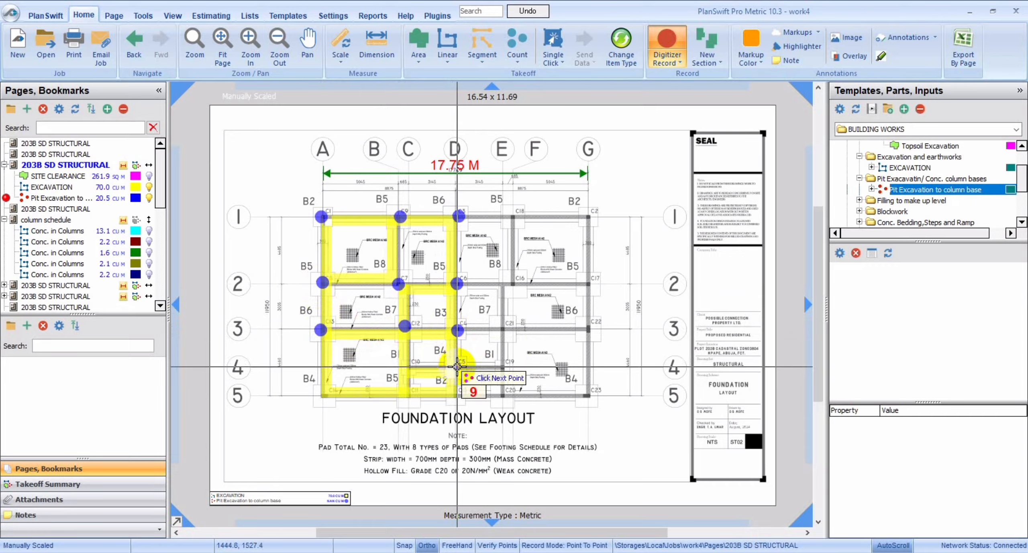
pyautogui.click(457, 365)
pyautogui.click(410, 367)
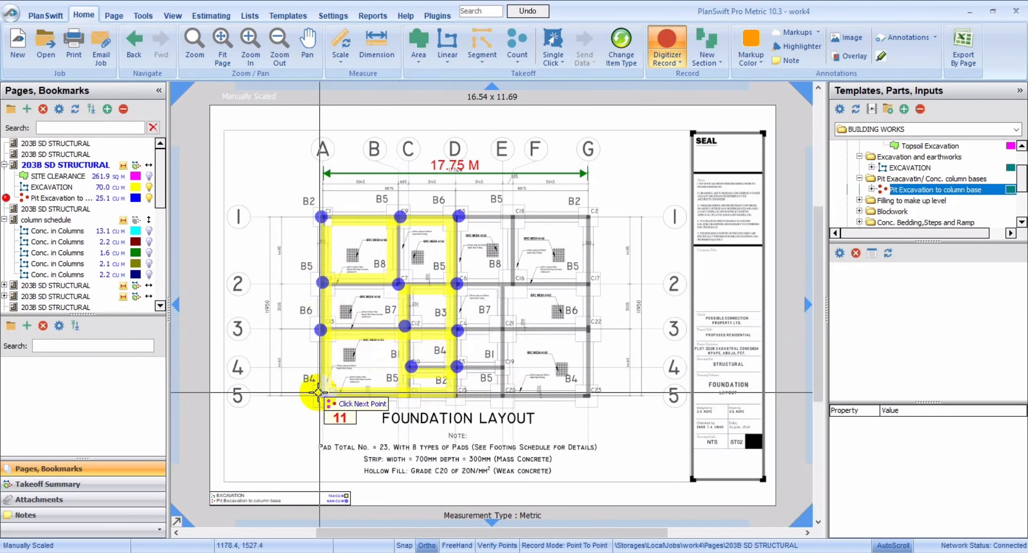
pyautogui.click(321, 396)
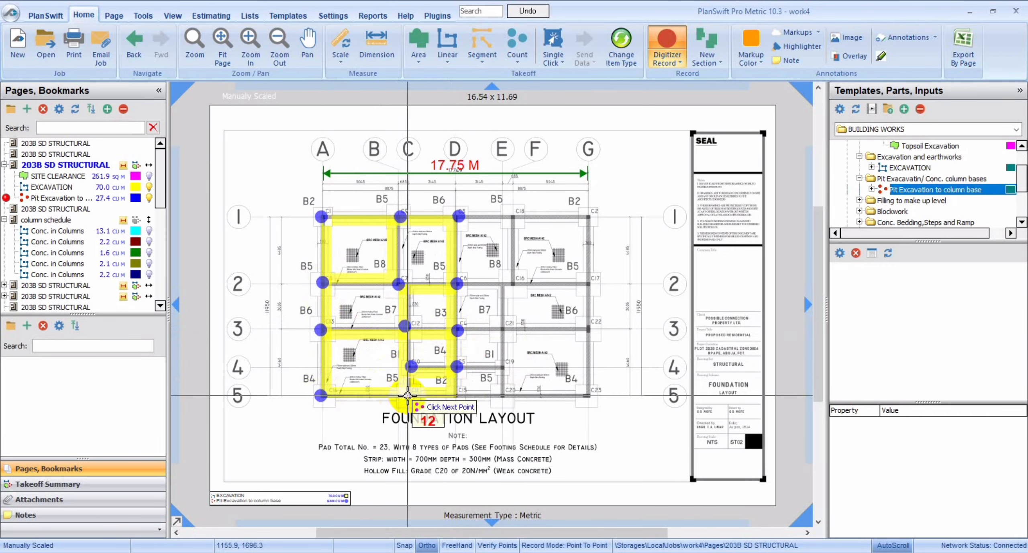
pyautogui.click(408, 395)
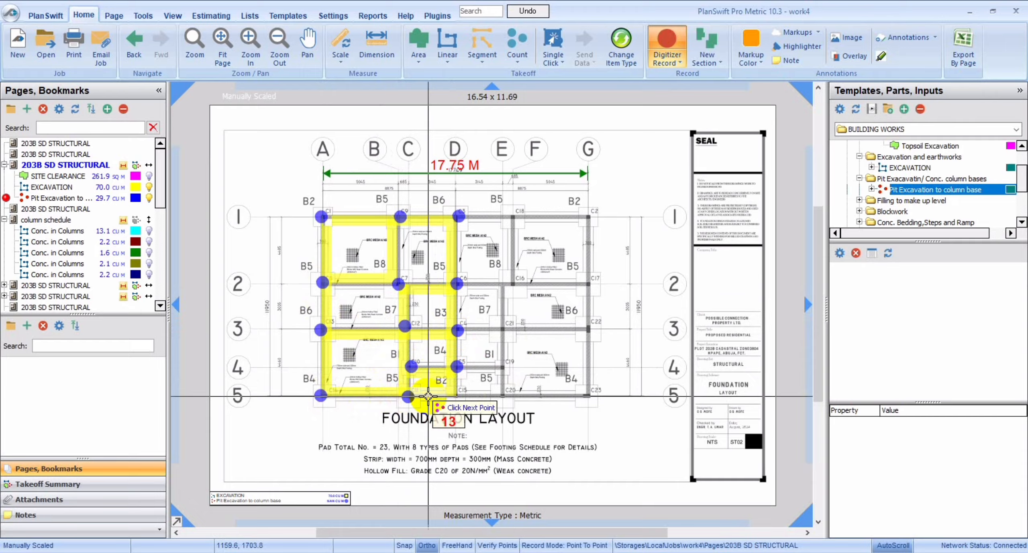
pyautogui.click(457, 396)
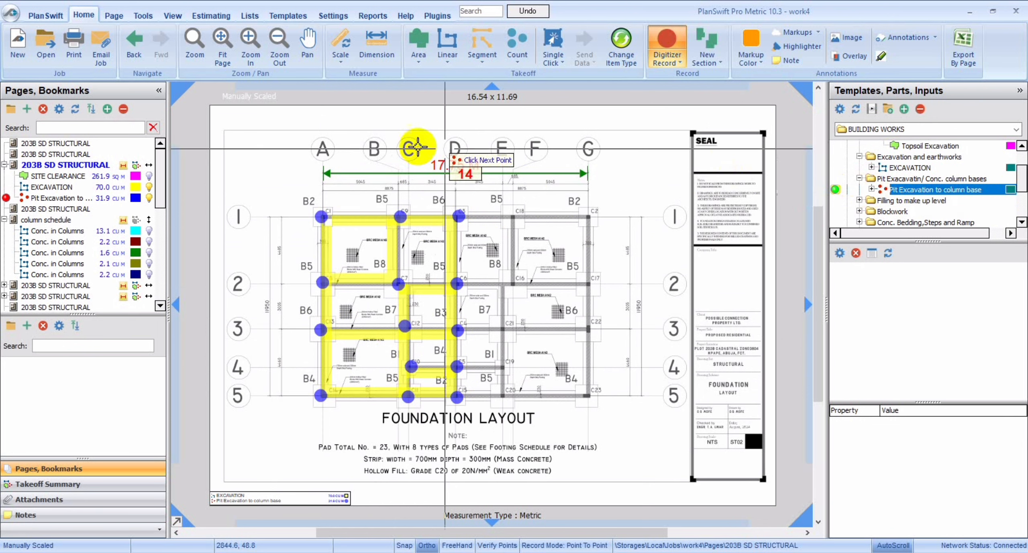
pyautogui.click(667, 47)
# Expand the Pit Excavation to column base template and display the parts of the recorded pit takeoff.
pyautogui.click(884, 191)
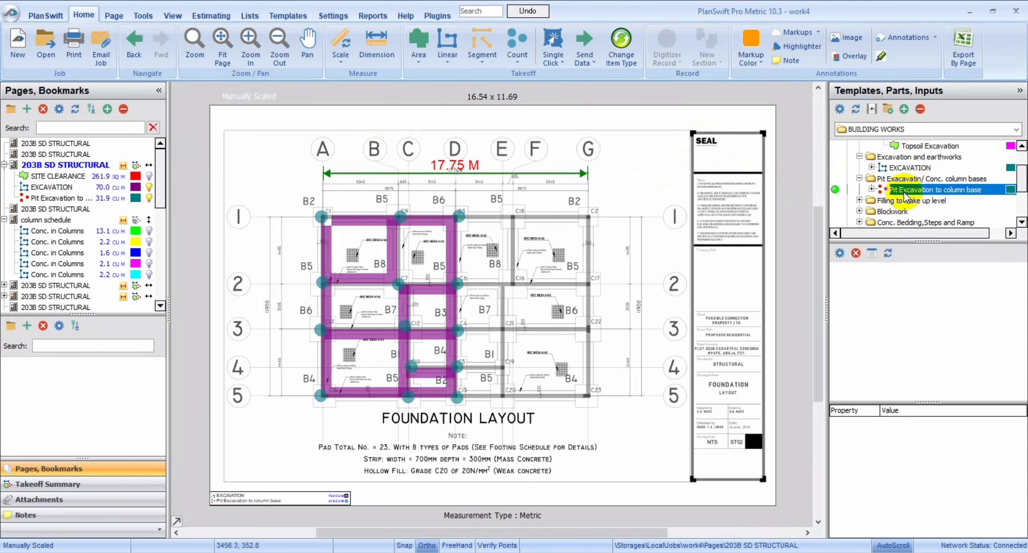
pyautogui.click(872, 189)
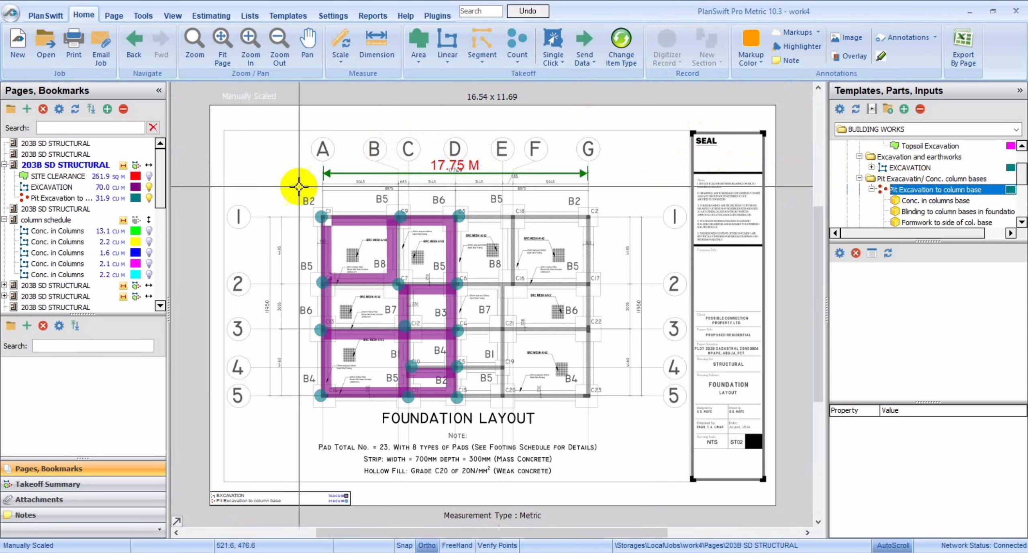
pyautogui.click(72, 197)
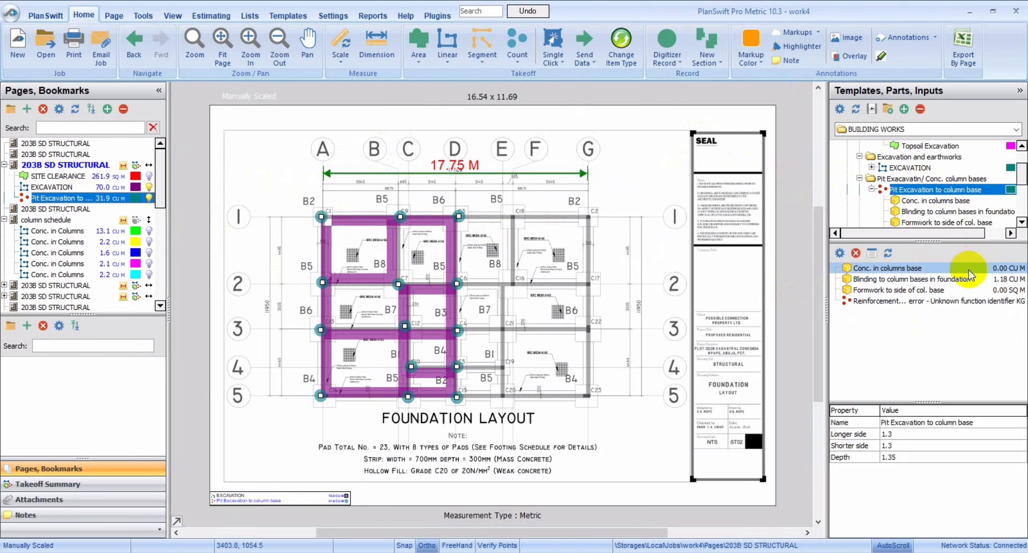
pyautogui.doubleClick(926, 267)
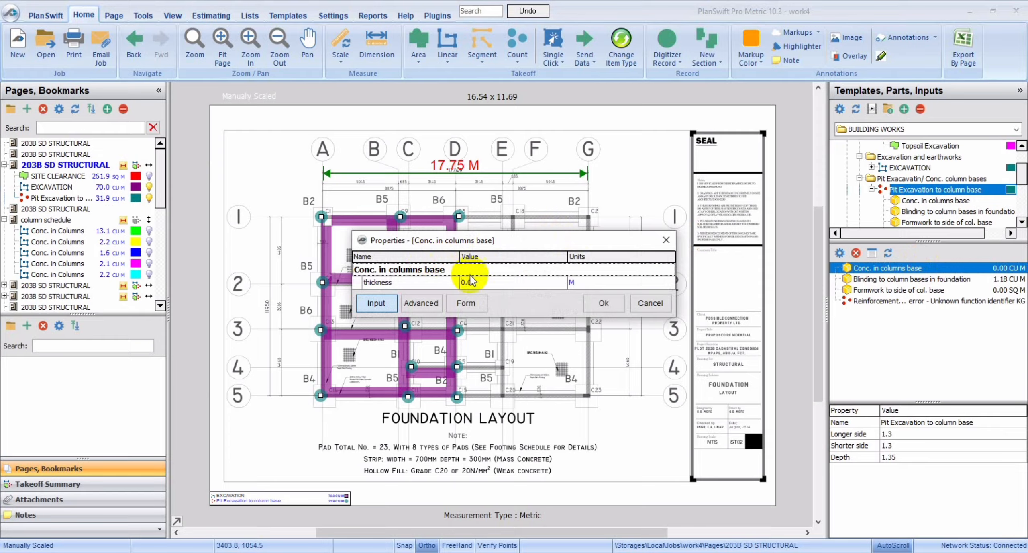
pyautogui.click(476, 281)
pyautogui.click(560, 283)
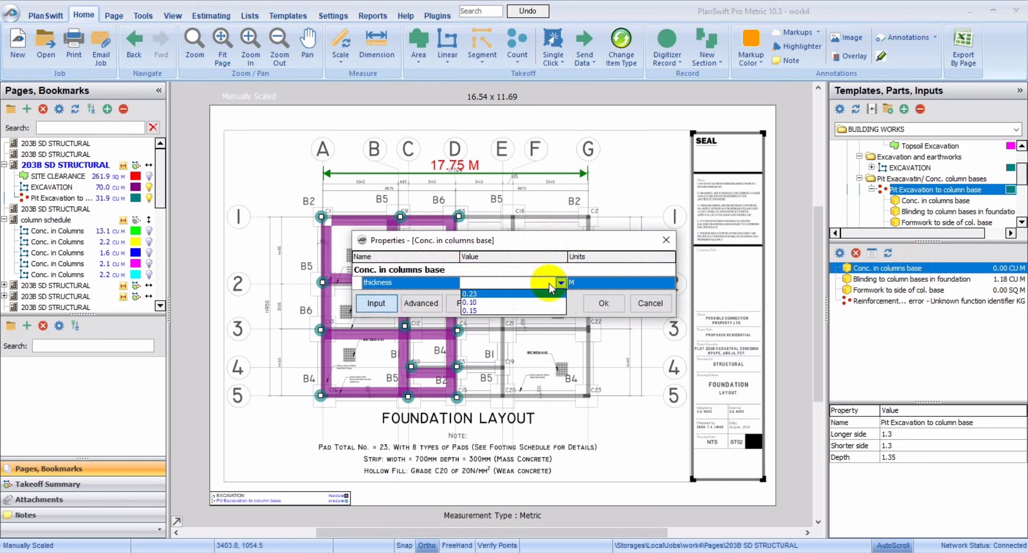
pyautogui.click(666, 240)
pyautogui.click(666, 240)
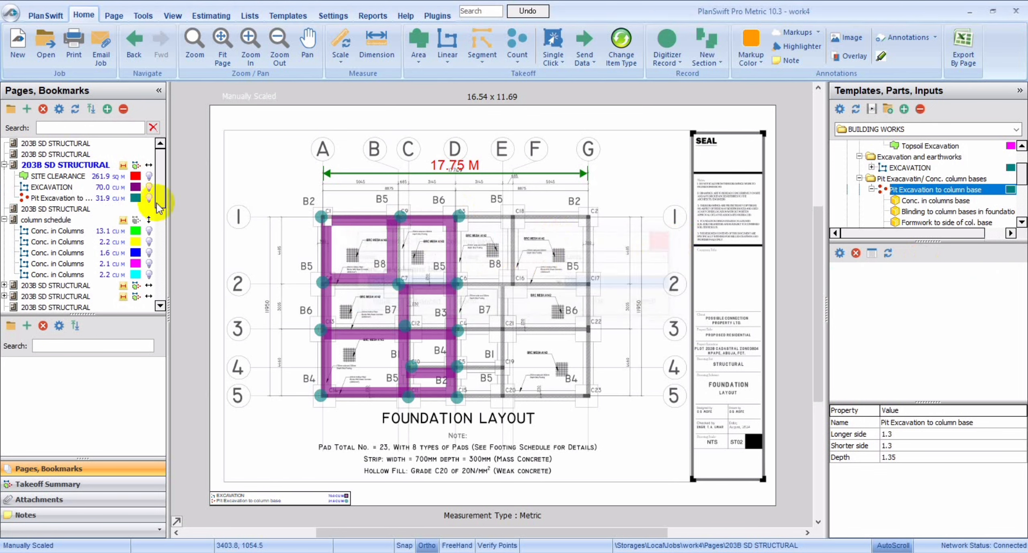
# Examine the B2 base's section closely on the footing schedule page for its concrete thickness.
pyautogui.click(49, 209)
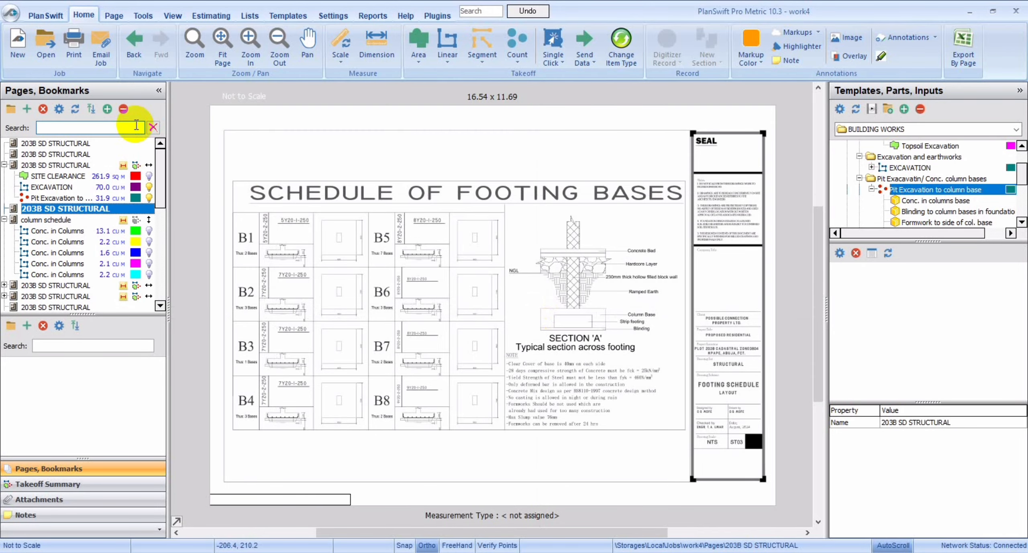
pyautogui.click(248, 41)
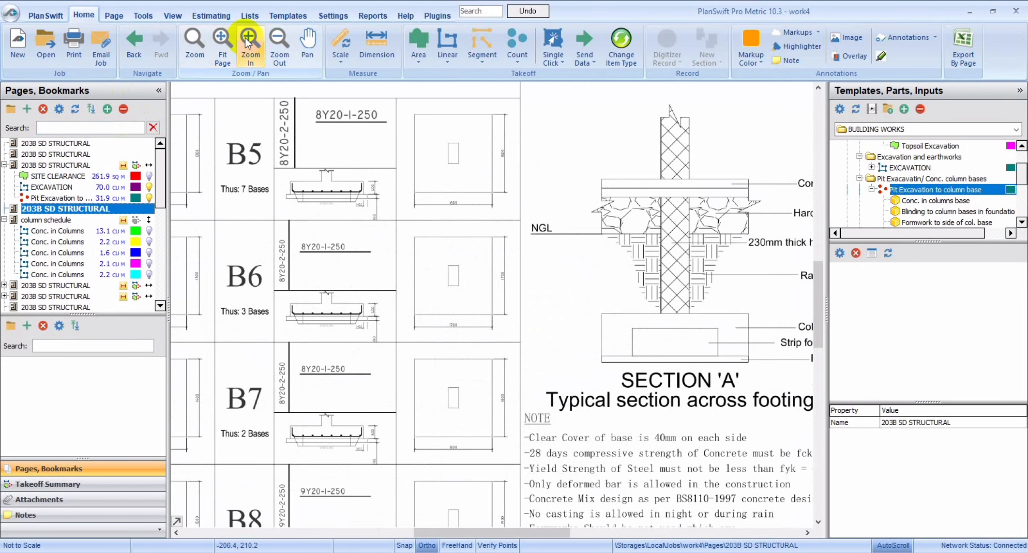
pyautogui.click(407, 525)
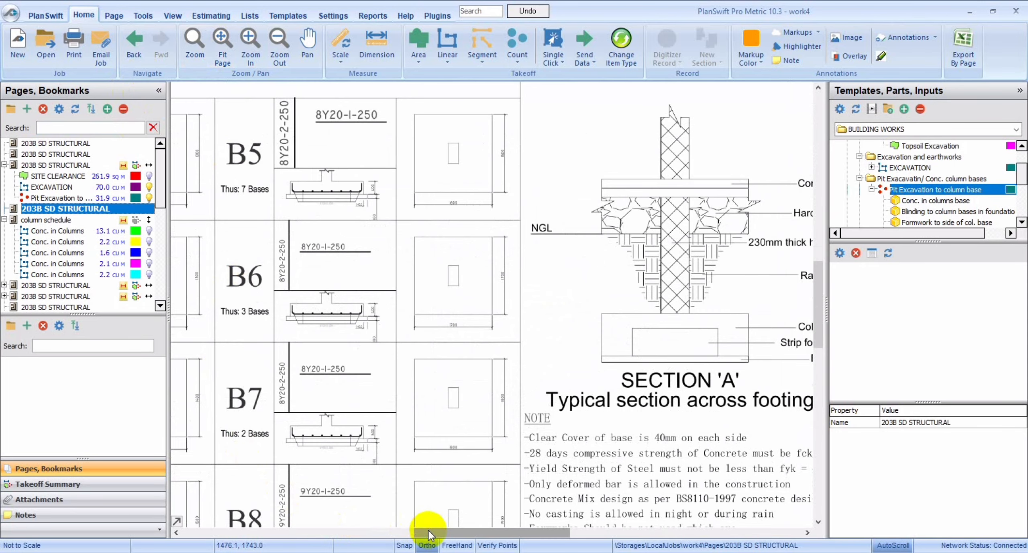
pyautogui.moveTo(428, 531); pyautogui.dragTo(355, 530)
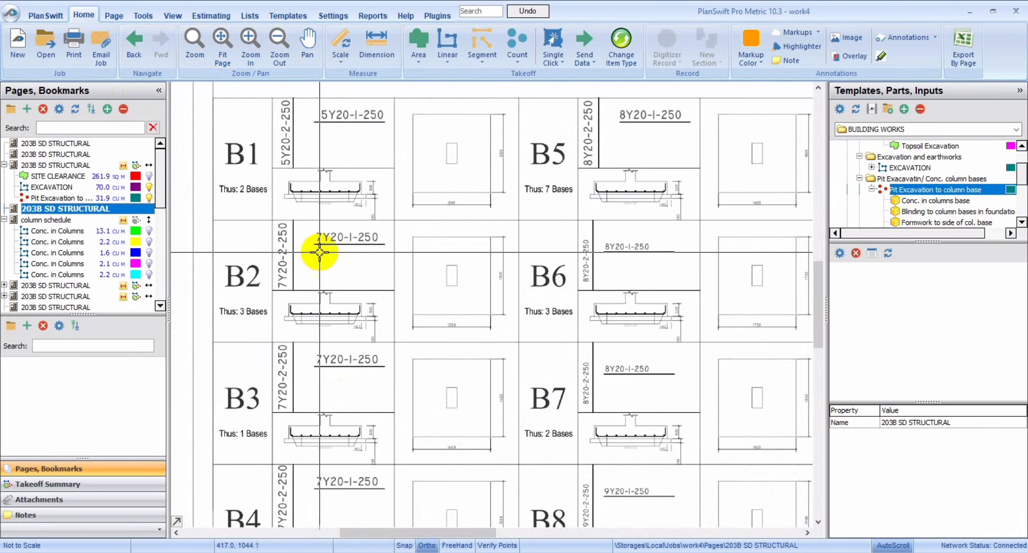
pyautogui.click(249, 39)
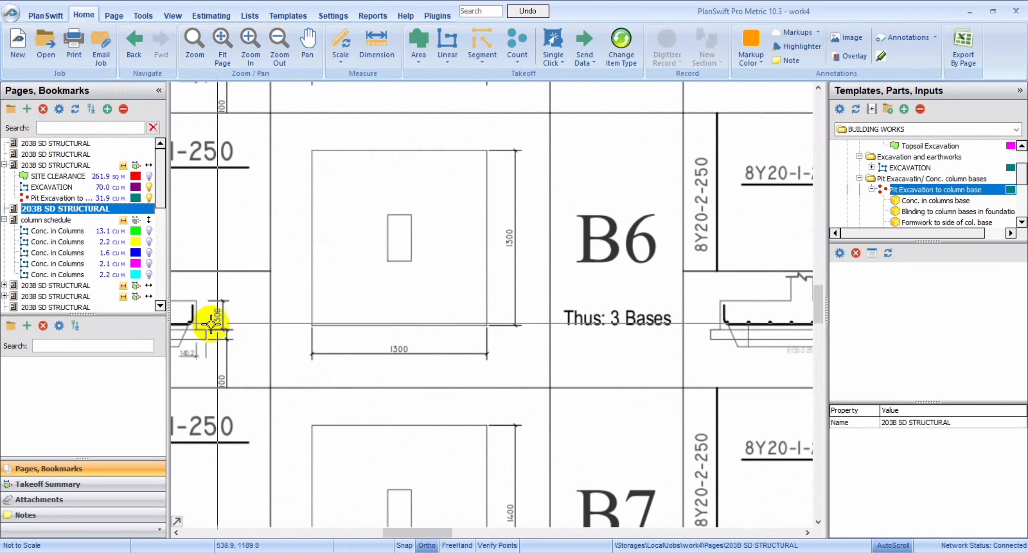
# Set the thickness of the pit takeoff's Conc. in columns base part to 0.3 m and redisplay the takeoff's part quantities.
pyautogui.click(39, 166)
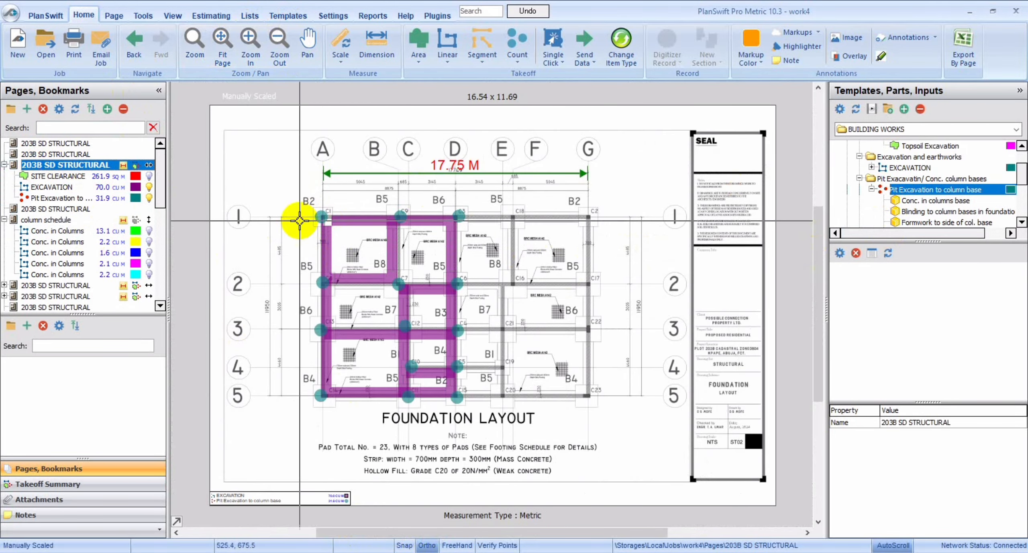
pyautogui.click(97, 200)
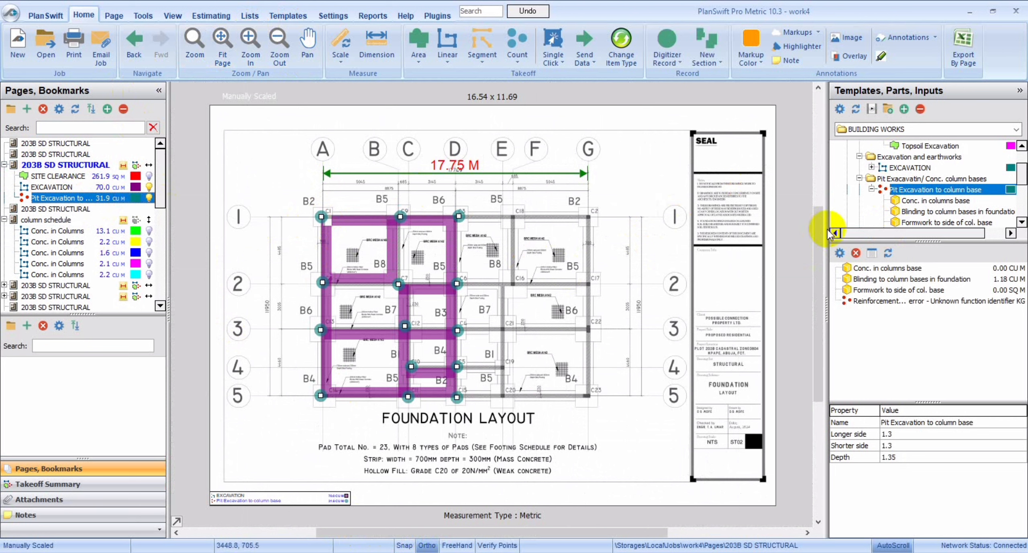
pyautogui.doubleClick(908, 269)
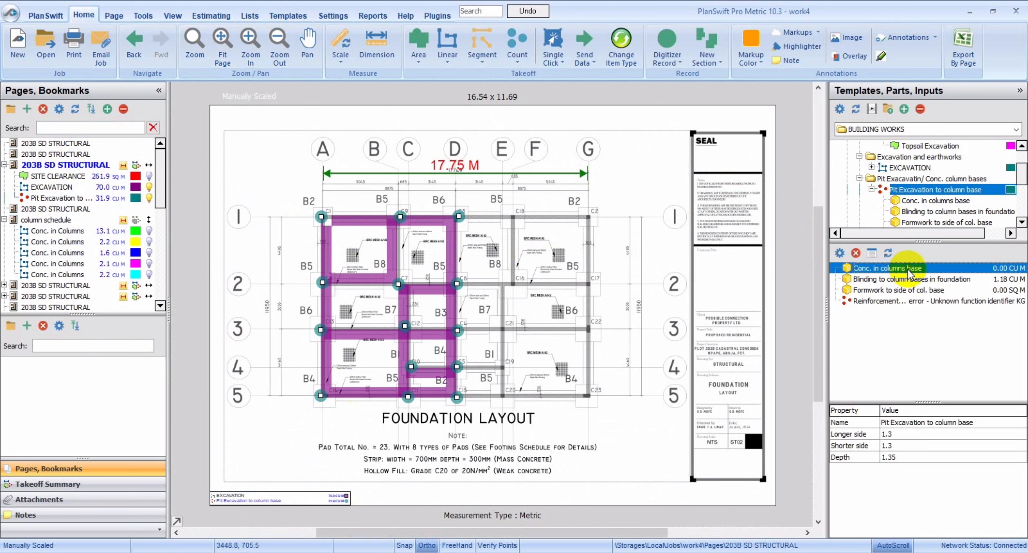
pyautogui.click(532, 279)
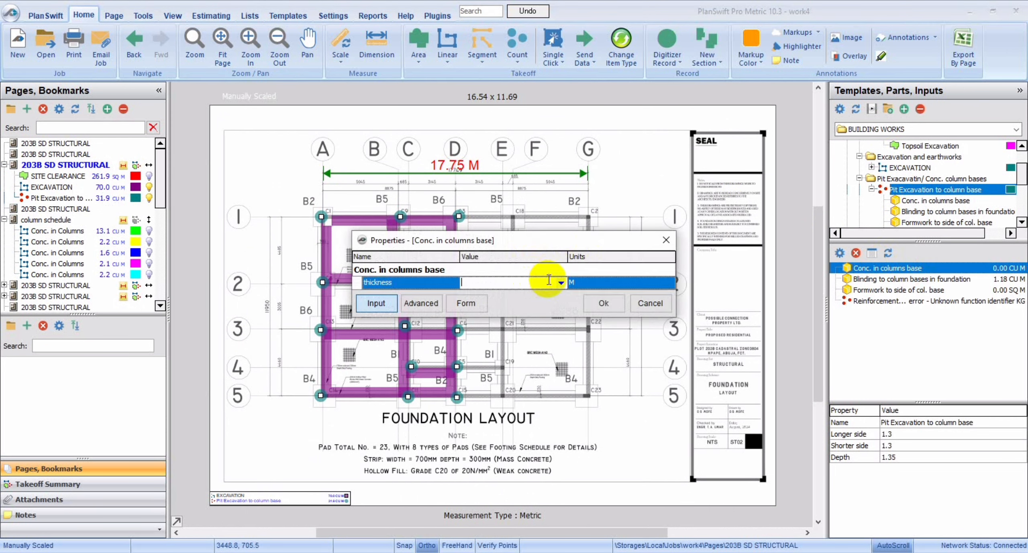
pyautogui.click(562, 283)
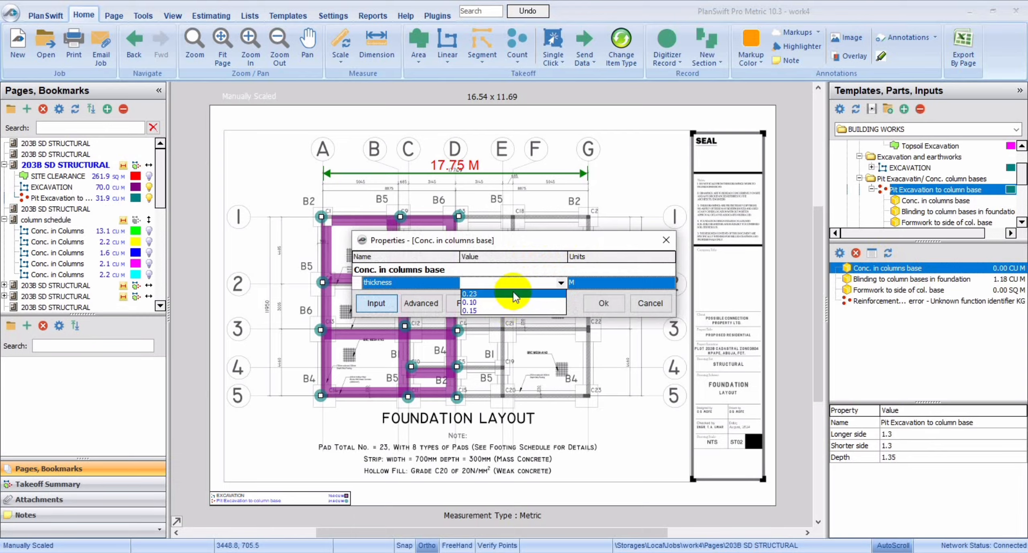
pyautogui.write('0.3')
pyautogui.click(610, 240)
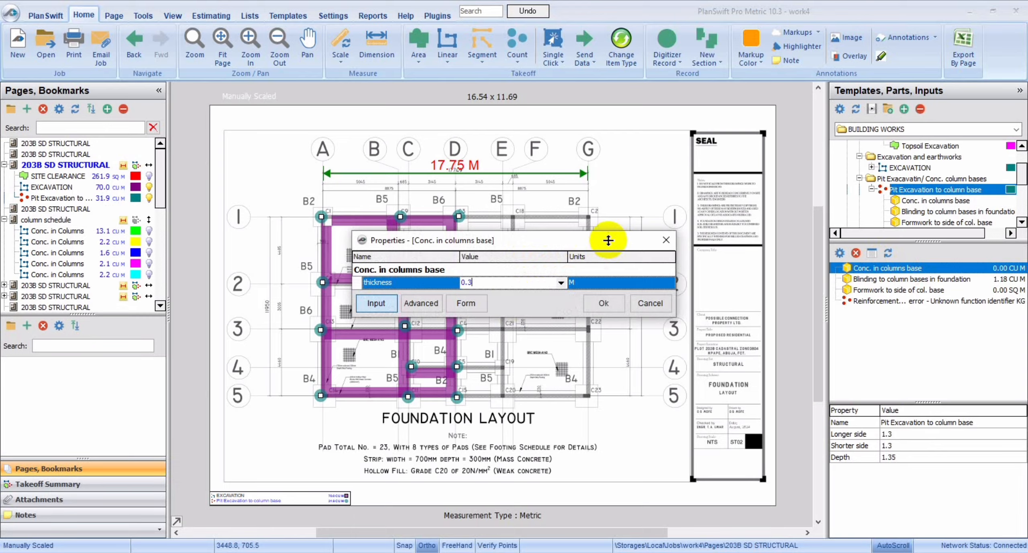
pyautogui.click(592, 306)
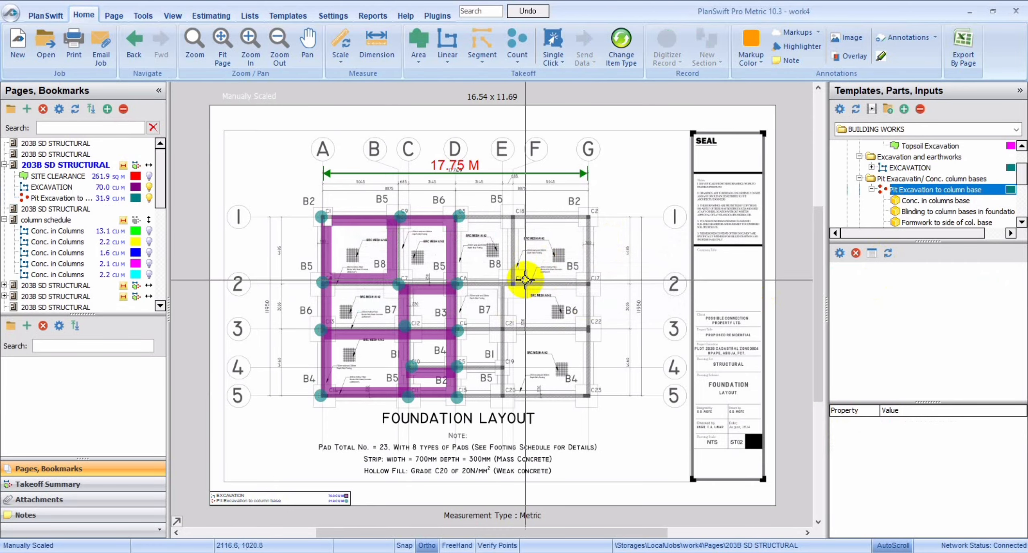
pyautogui.click(52, 197)
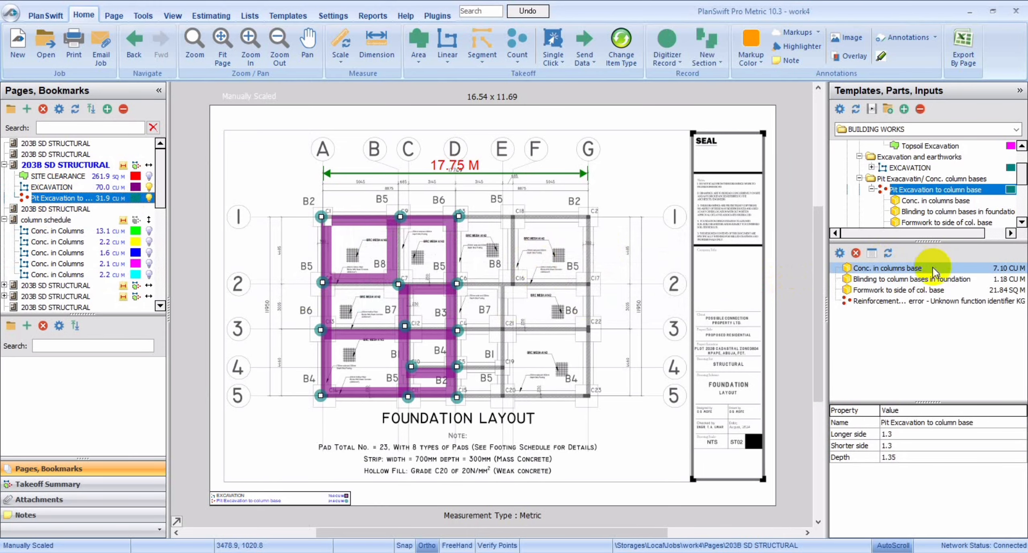
# Review base types B1 to B8 on the footing schedule page and return to the foundation layout.
pyautogui.click(65, 211)
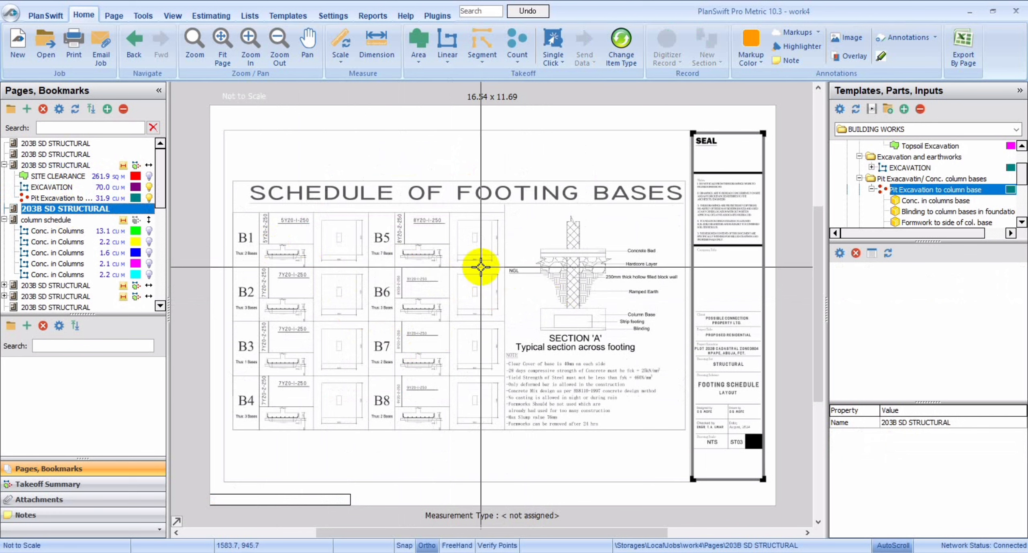
pyautogui.click(250, 42)
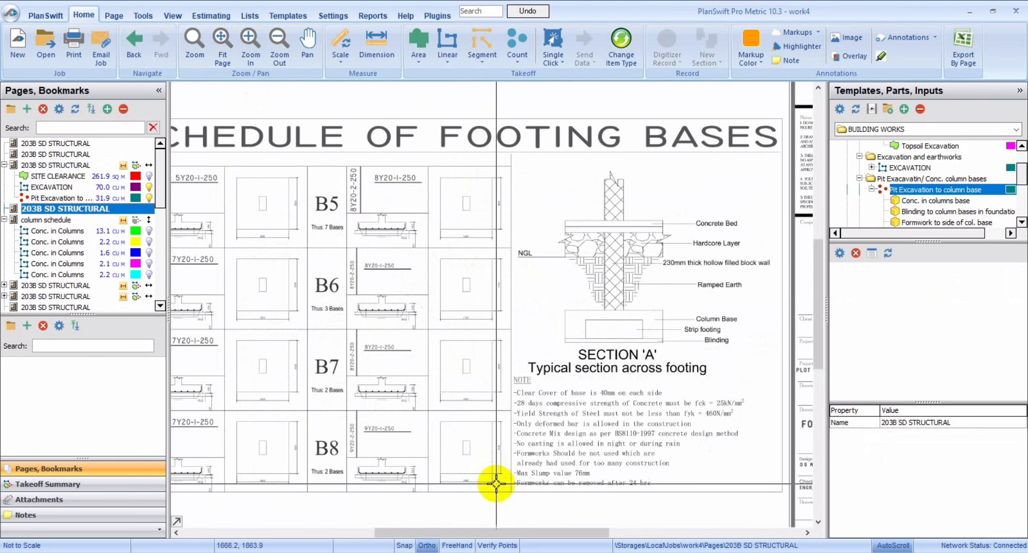
pyautogui.moveTo(496, 530); pyautogui.dragTo(434, 532)
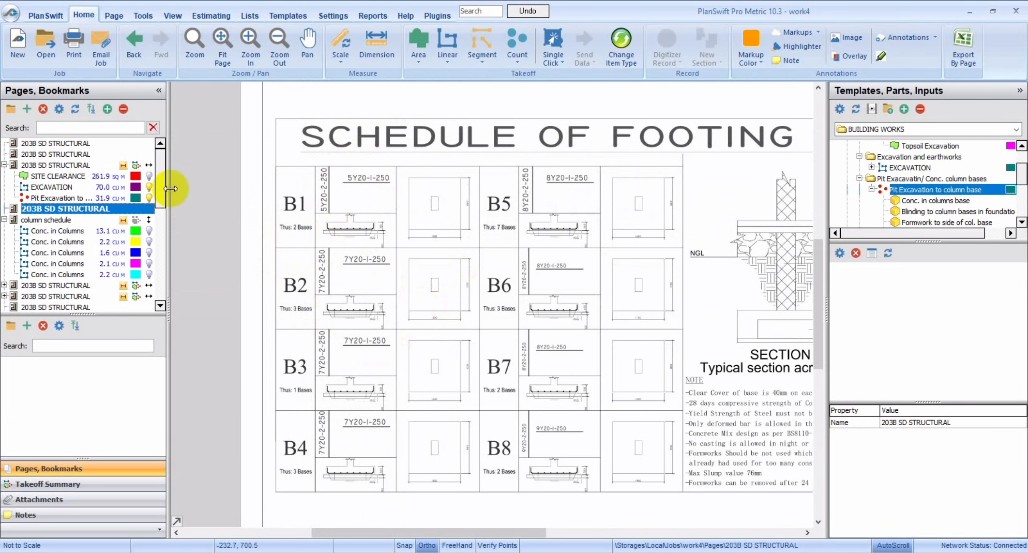
pyautogui.click(61, 166)
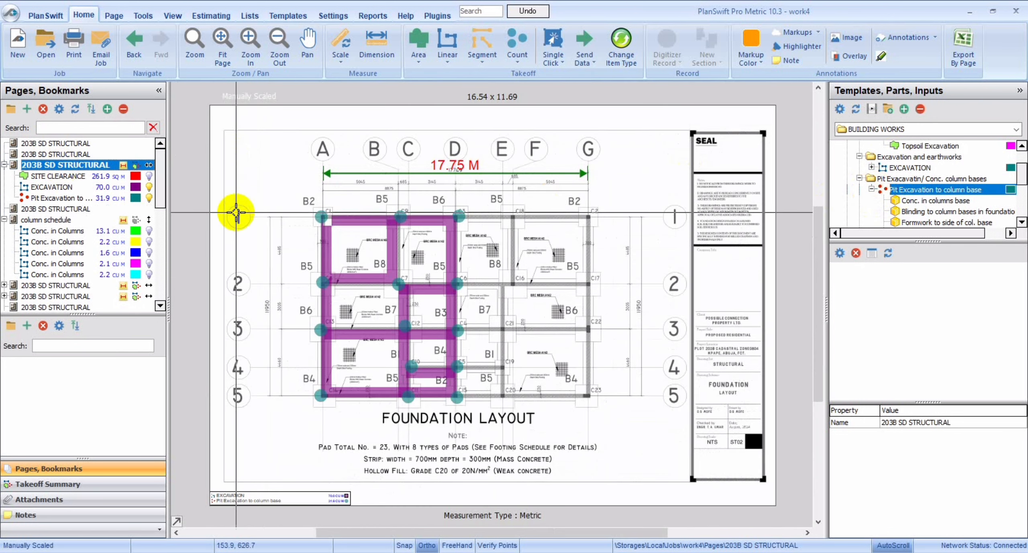
# Give the pit takeoff's Reinforcement in col. base part a 20 mm diameter, 2.464 kg bar weight and 0.20 m centre-to-centre spacing.
pyautogui.click(86, 198)
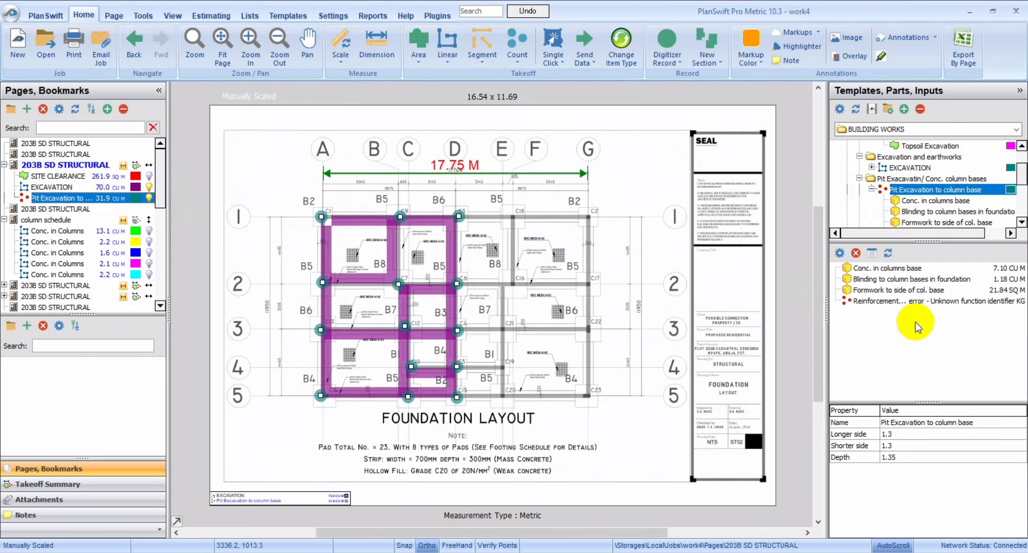
pyautogui.click(916, 304)
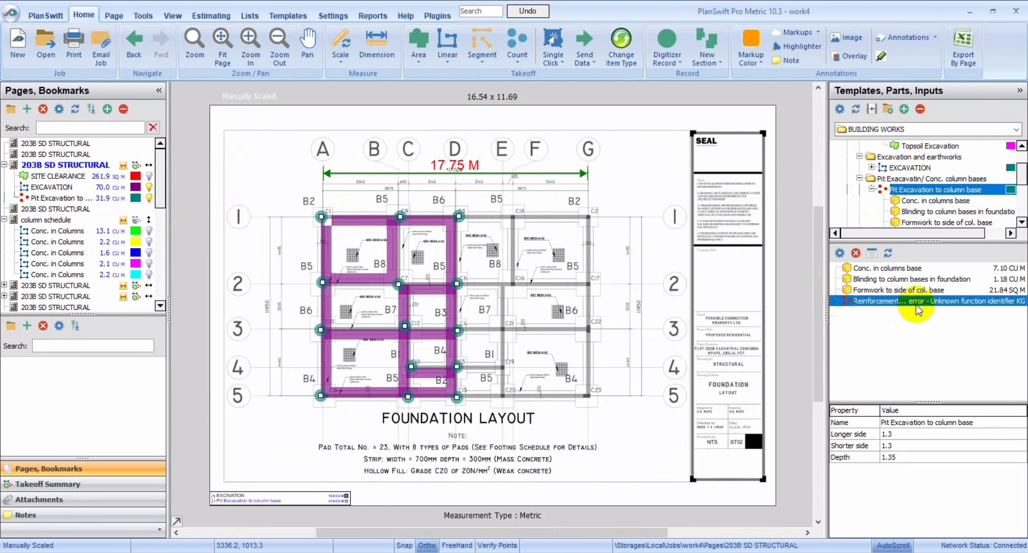
pyautogui.doubleClick(916, 304)
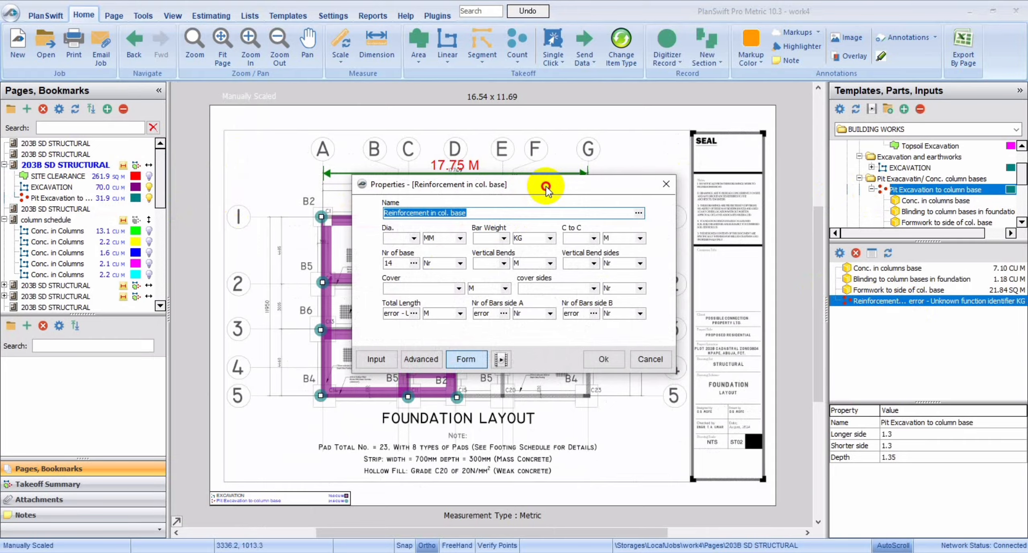
pyautogui.click(579, 185)
pyautogui.moveTo(580, 185); pyautogui.dragTo(624, 208)
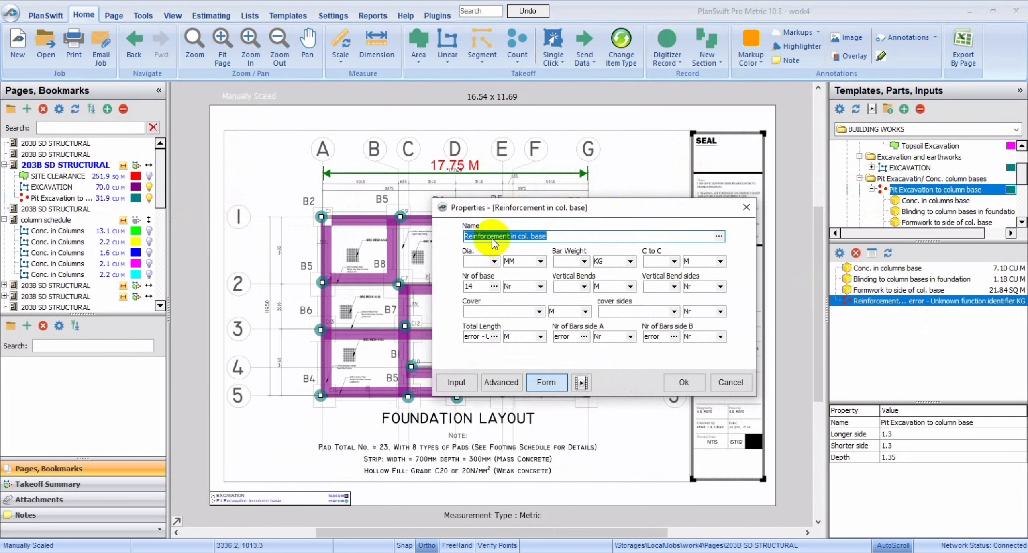
pyautogui.click(494, 261)
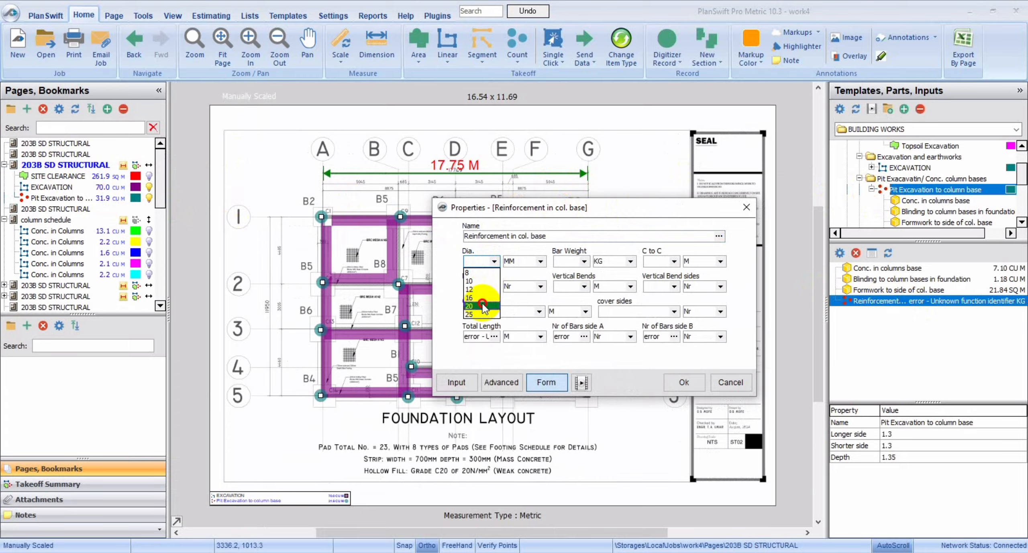
pyautogui.click(584, 261)
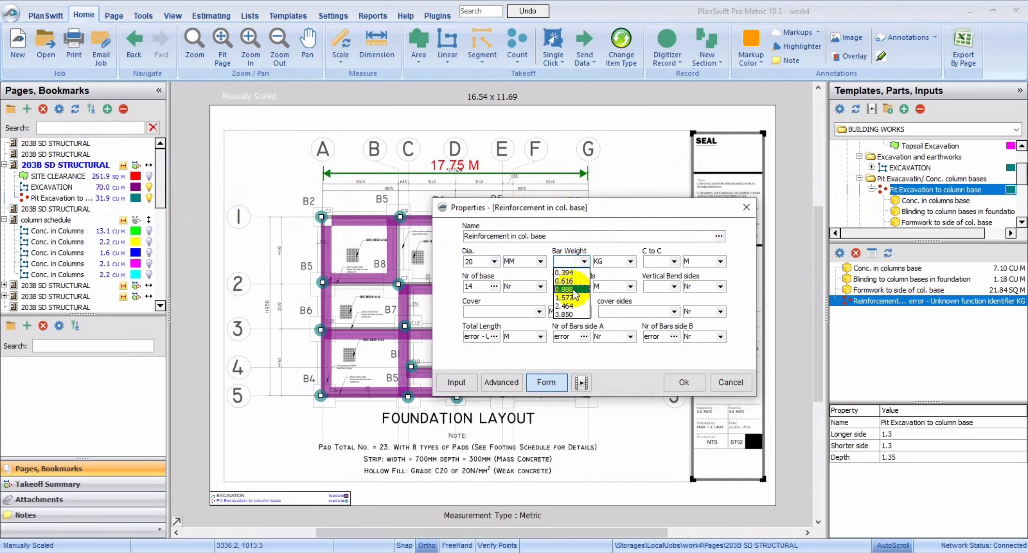
pyautogui.click(588, 261)
pyautogui.click(627, 240)
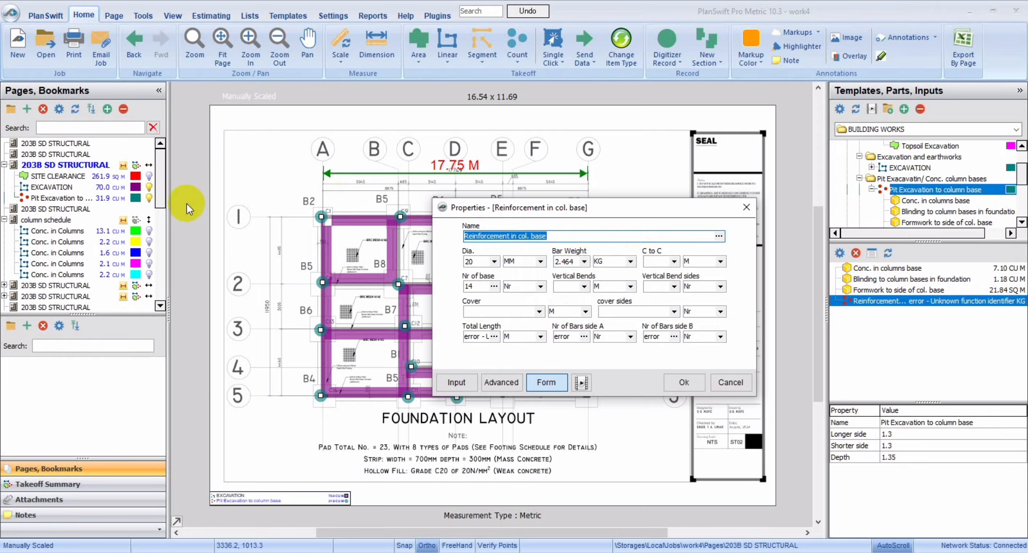
pyautogui.click(673, 261)
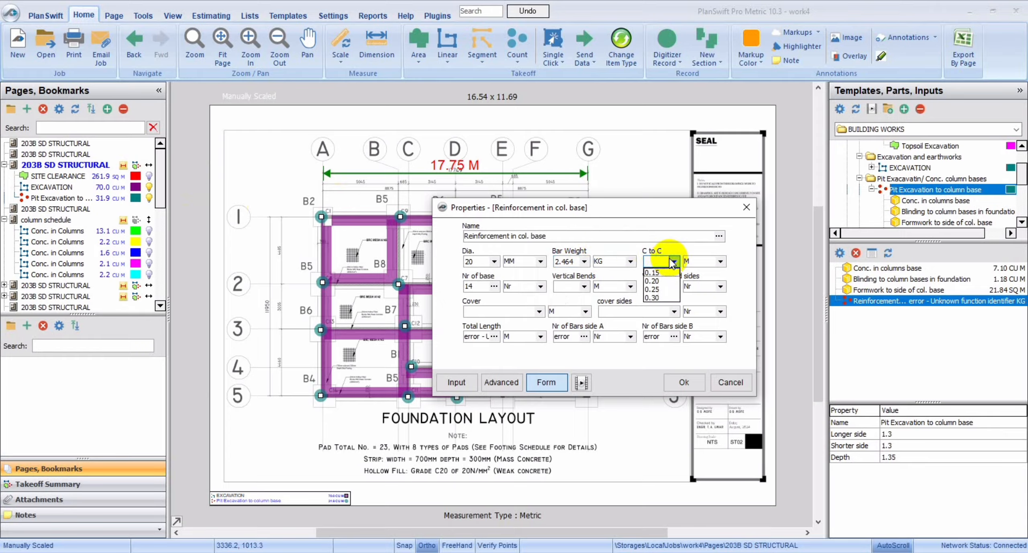
pyautogui.click(658, 280)
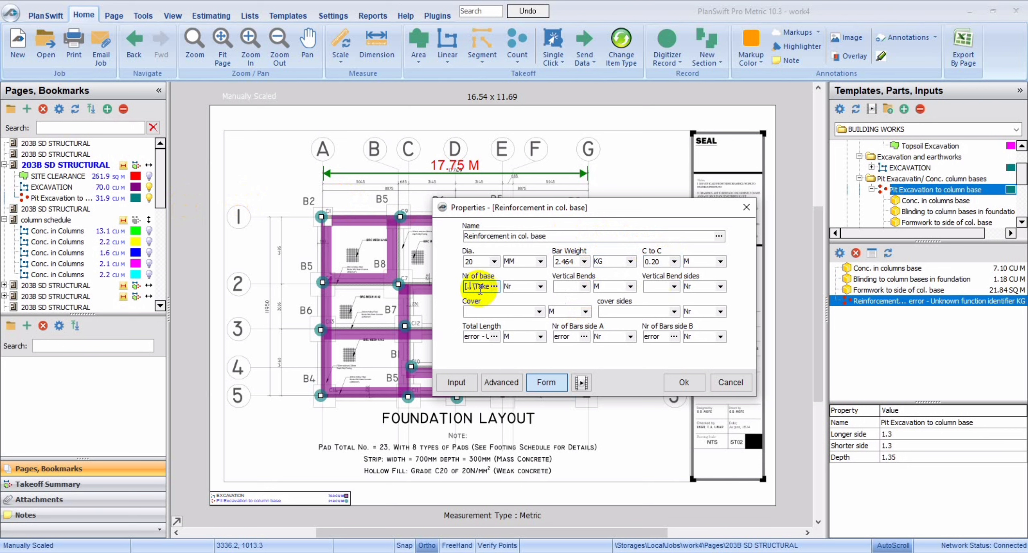
# Set the reinforcement's vertical bends to 0.20 m, cover to 0.10 m and cover sides to 4, and apply the properties.
pyautogui.click(585, 285)
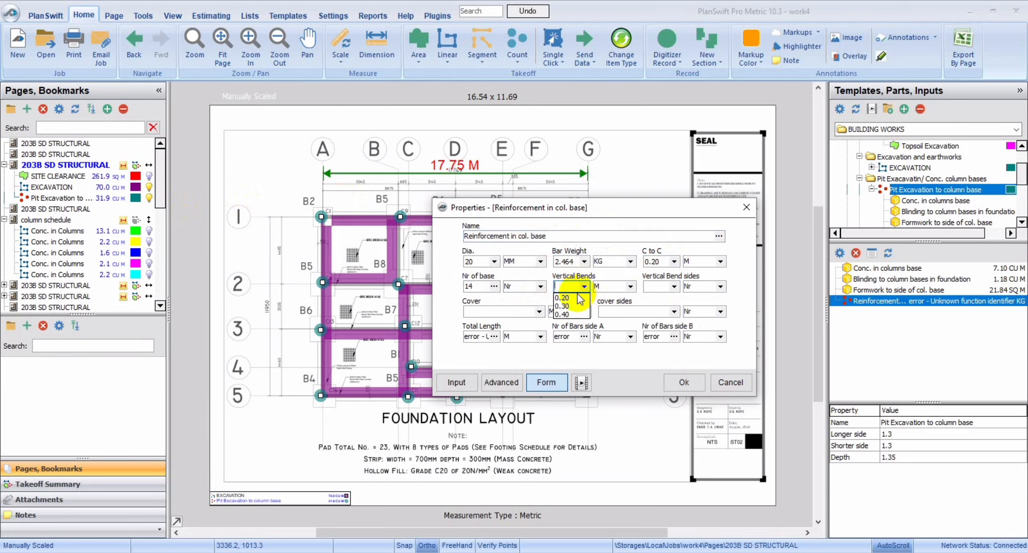
pyautogui.click(575, 297)
pyautogui.click(539, 310)
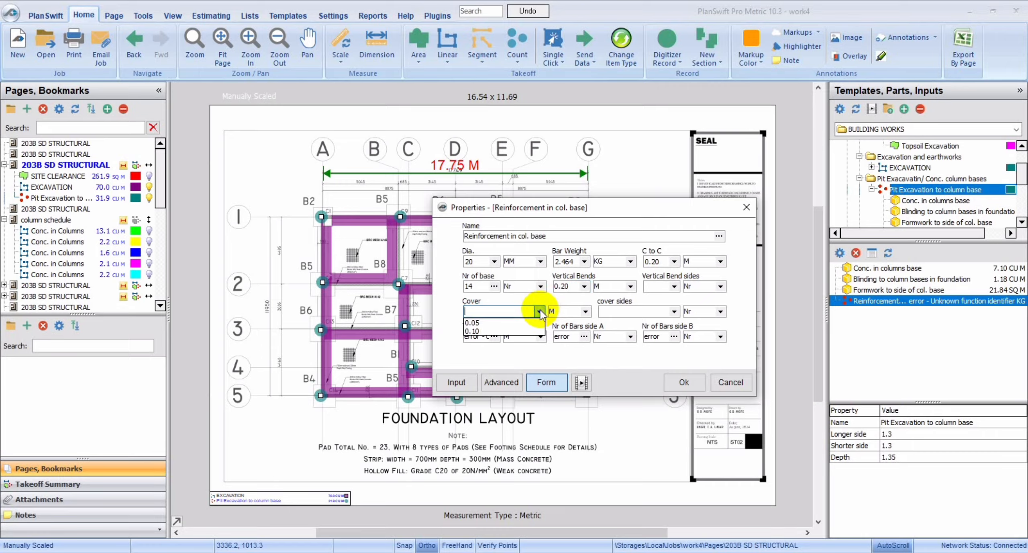
pyautogui.click(507, 330)
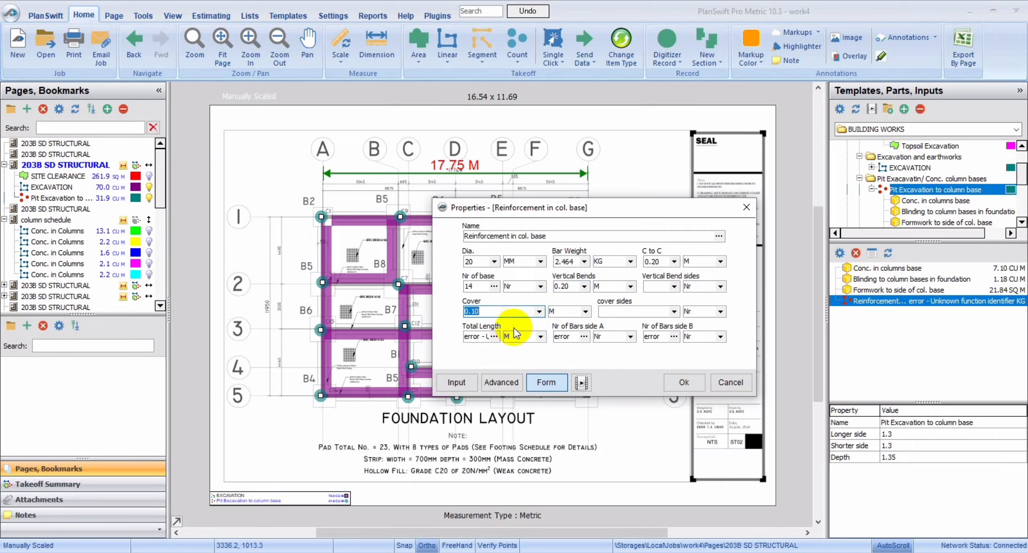
pyautogui.click(675, 311)
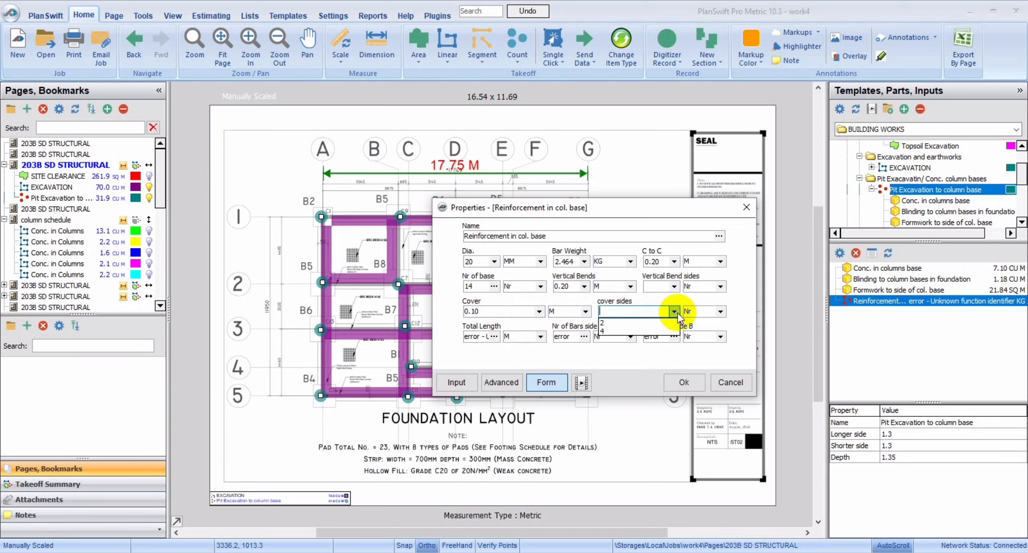
pyautogui.click(625, 330)
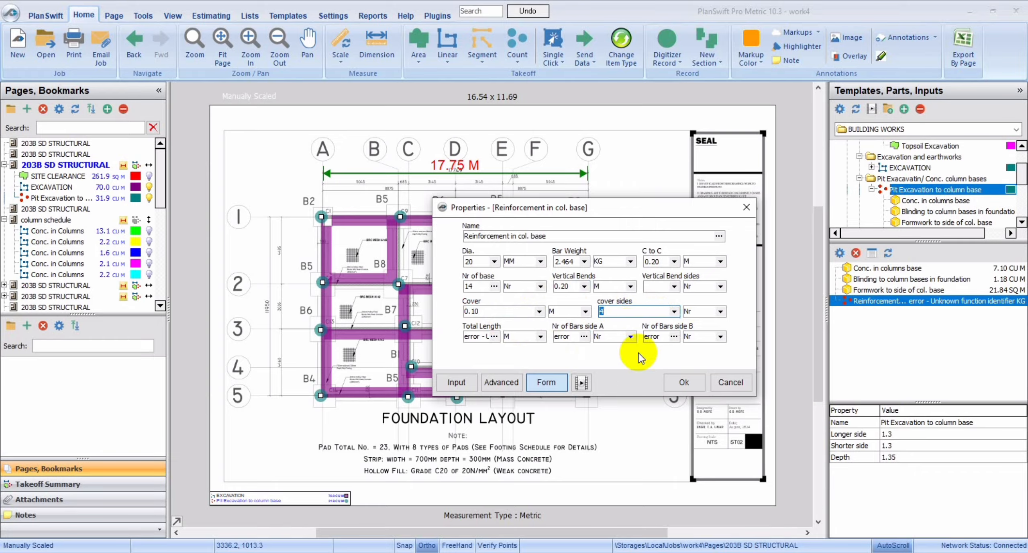
pyautogui.click(672, 383)
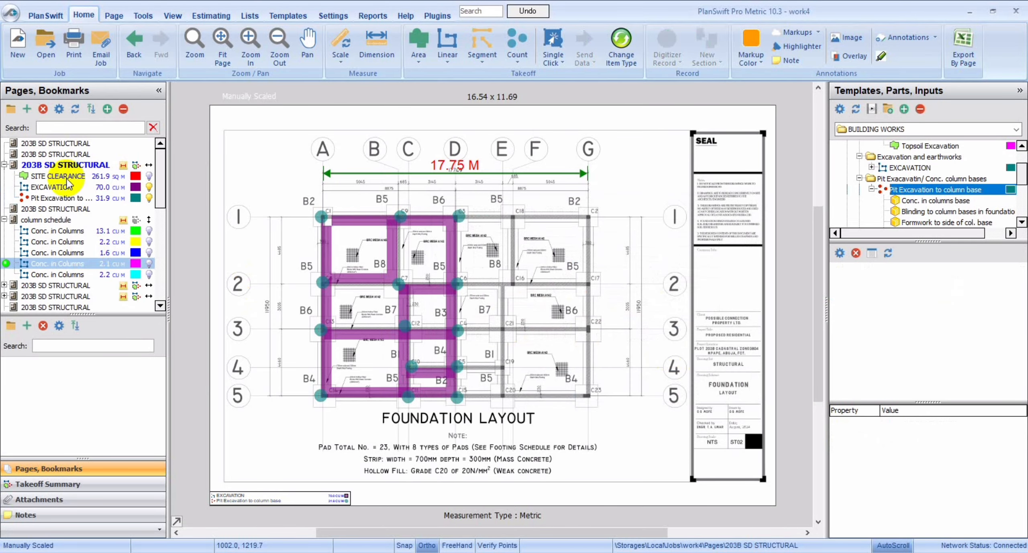
# Read the clear cover requirement for the bases in the notes on the footing schedule page.
pyautogui.click(53, 219)
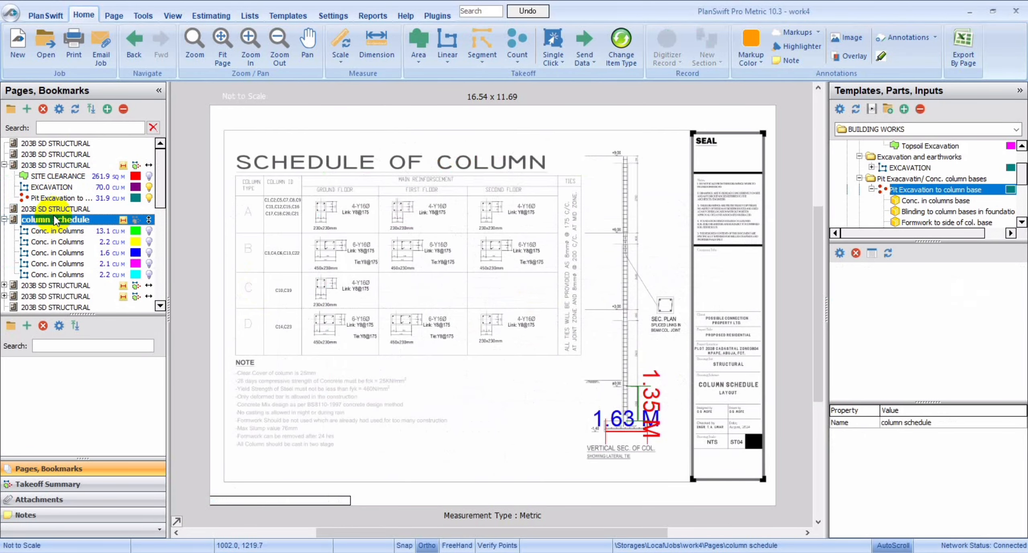
pyautogui.click(53, 208)
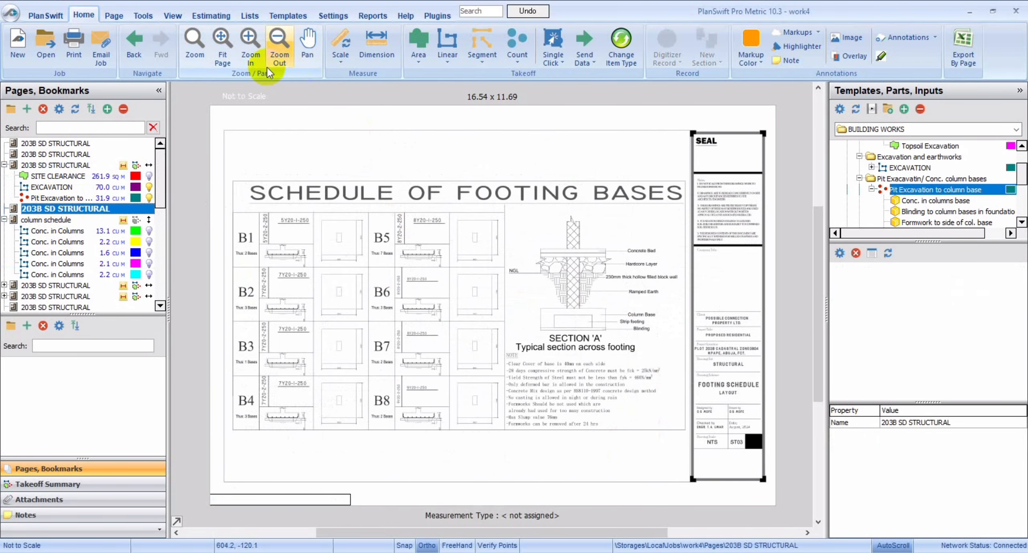
pyautogui.click(250, 41)
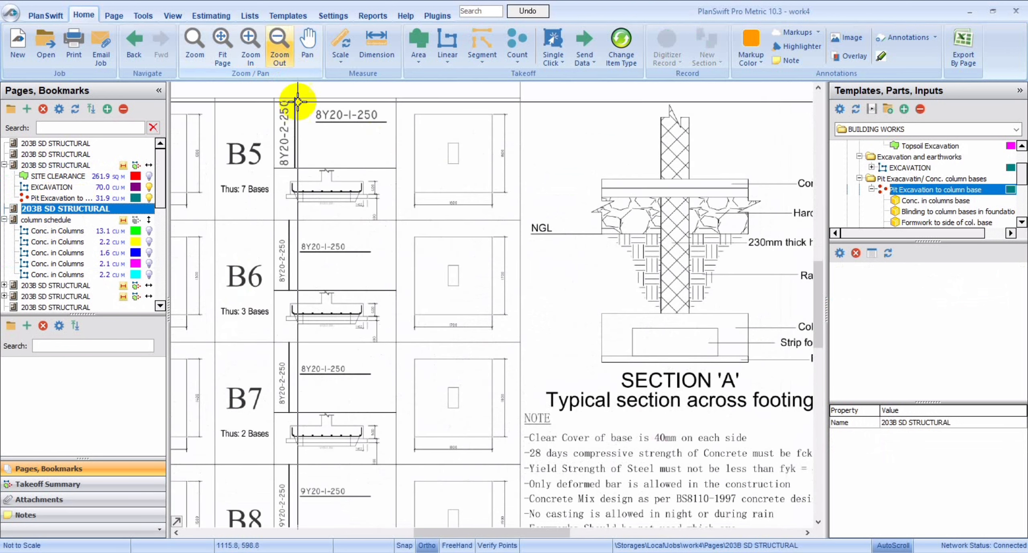
pyautogui.click(451, 531)
pyautogui.moveTo(451, 531)
pyautogui.mouseDown()
pyautogui.moveTo(371, 518)
pyautogui.moveTo(473, 518)
pyautogui.mouseUp()
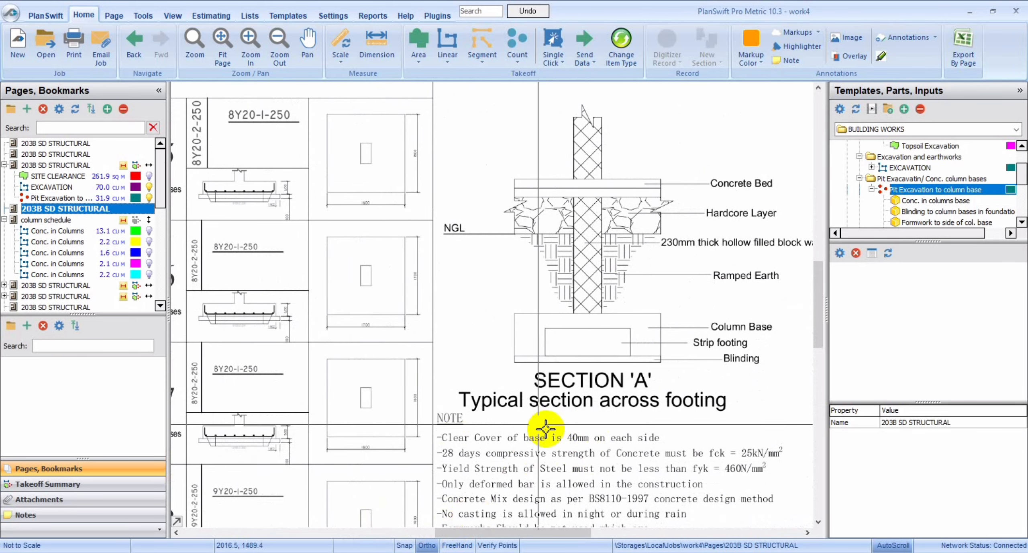
# Change the cover of the pit takeoff's Reinforcement in col. base part to 0.40 m.
pyautogui.doubleClick(67, 198)
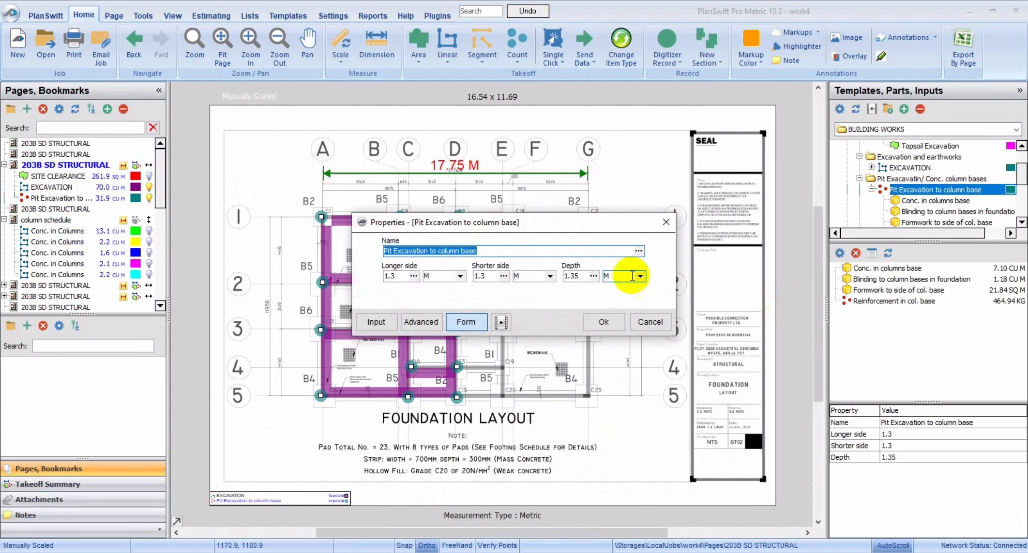
pyautogui.click(665, 225)
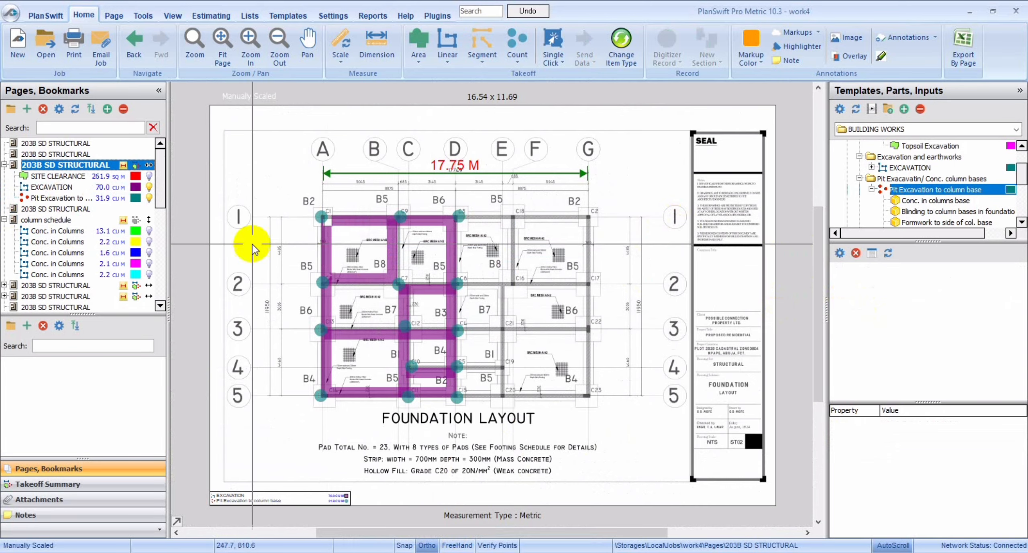
pyautogui.click(94, 198)
pyautogui.click(868, 302)
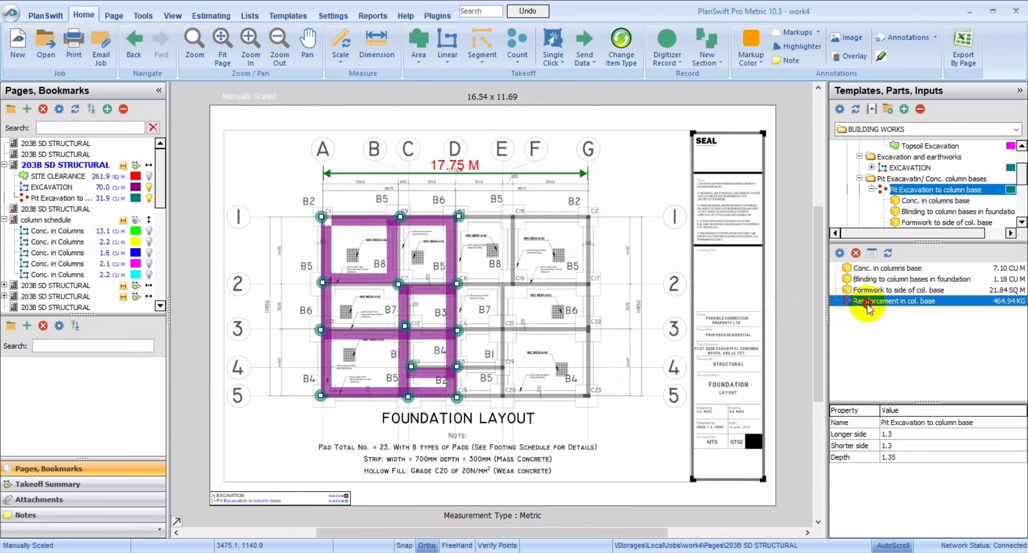
pyautogui.doubleClick(867, 302)
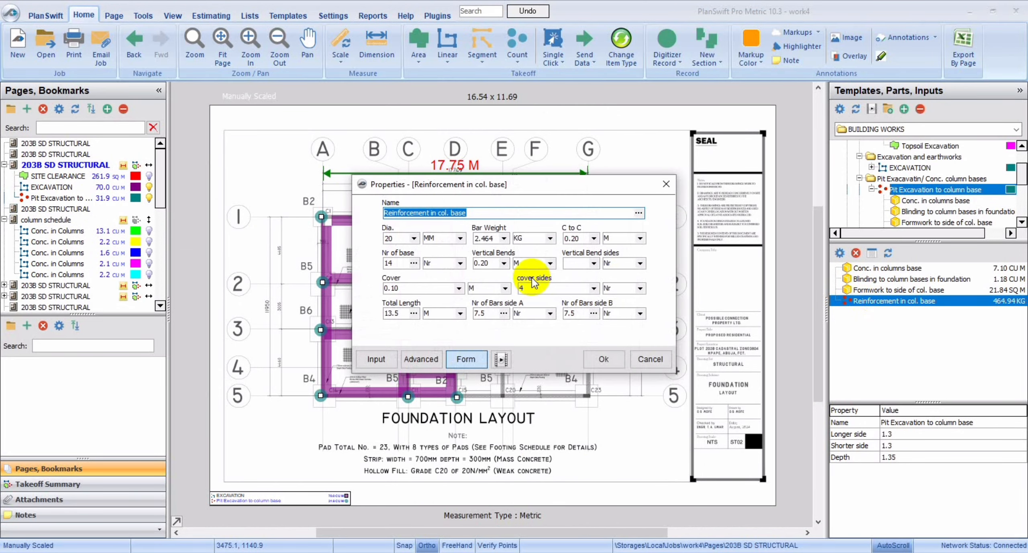
pyautogui.click(457, 288)
pyautogui.click(432, 289)
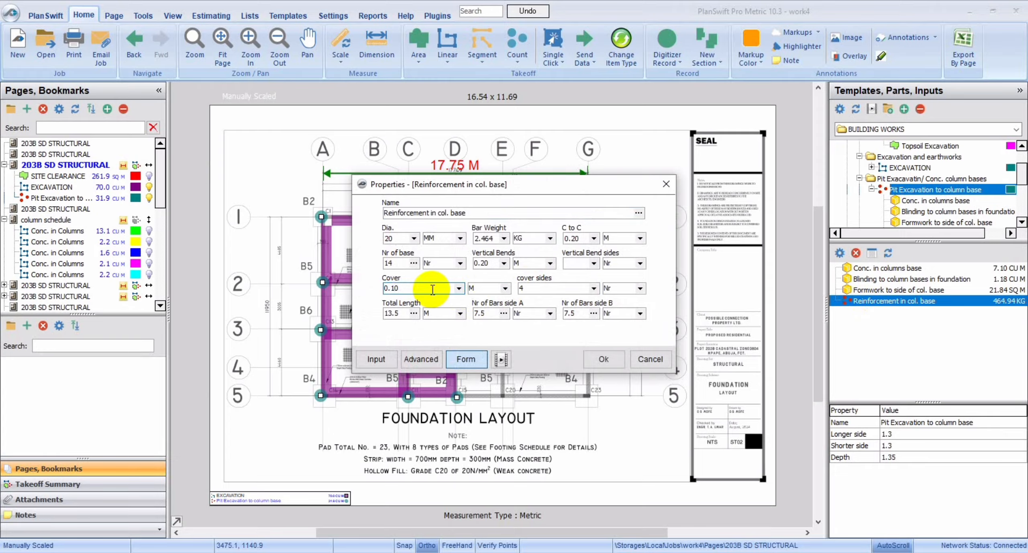
pyautogui.write('4')
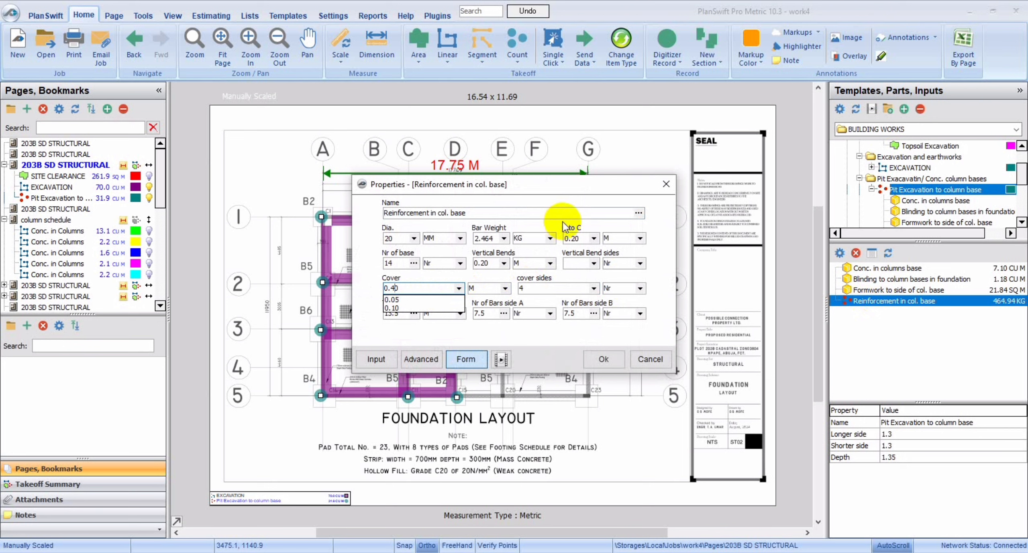
pyautogui.click(556, 192)
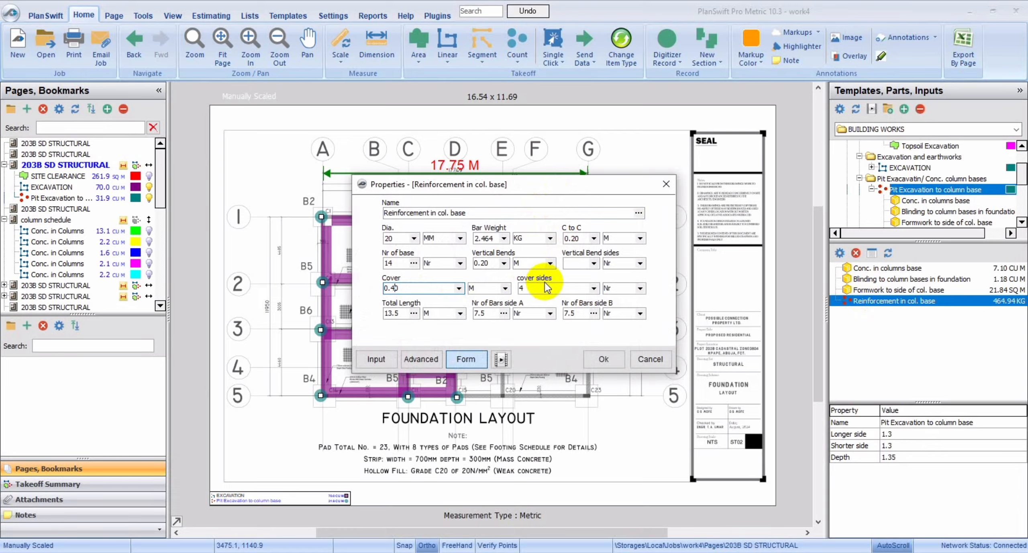
pyautogui.click(603, 358)
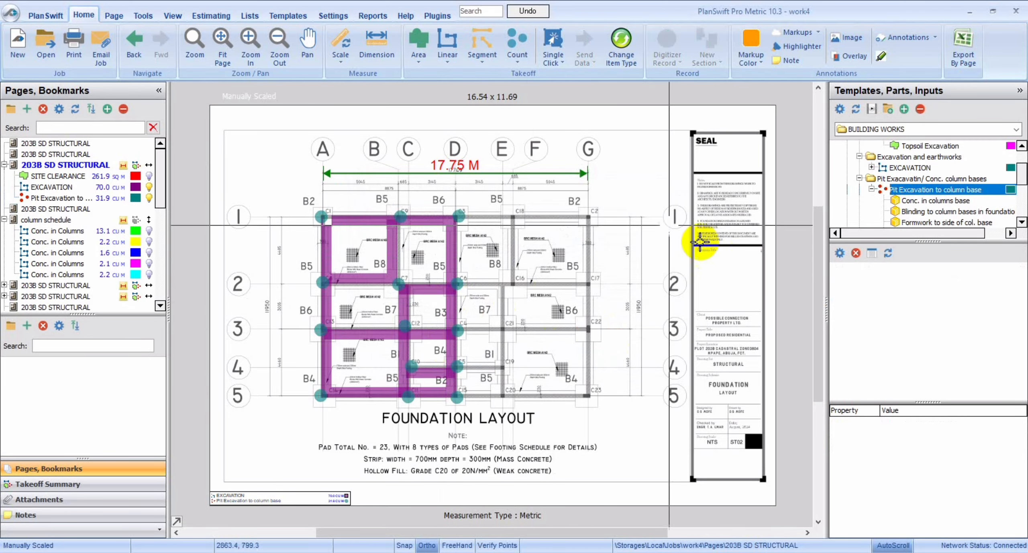
# Display the pit takeoff's part quantities on the foundation layout and check the weight of the base reinforcement.
pyautogui.click(44, 198)
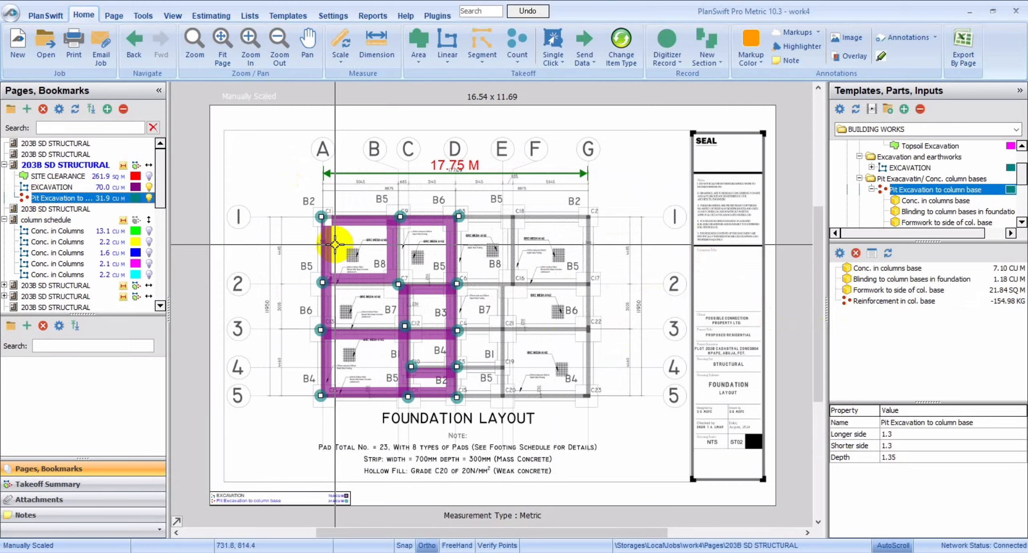
pyautogui.click(64, 197)
pyautogui.doubleClick(63, 197)
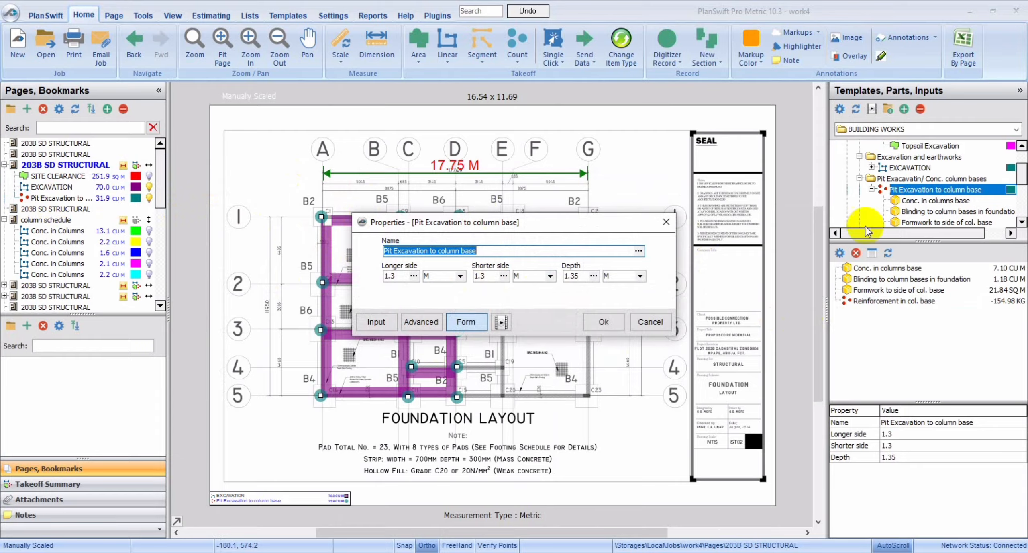
pyautogui.press('Escape')
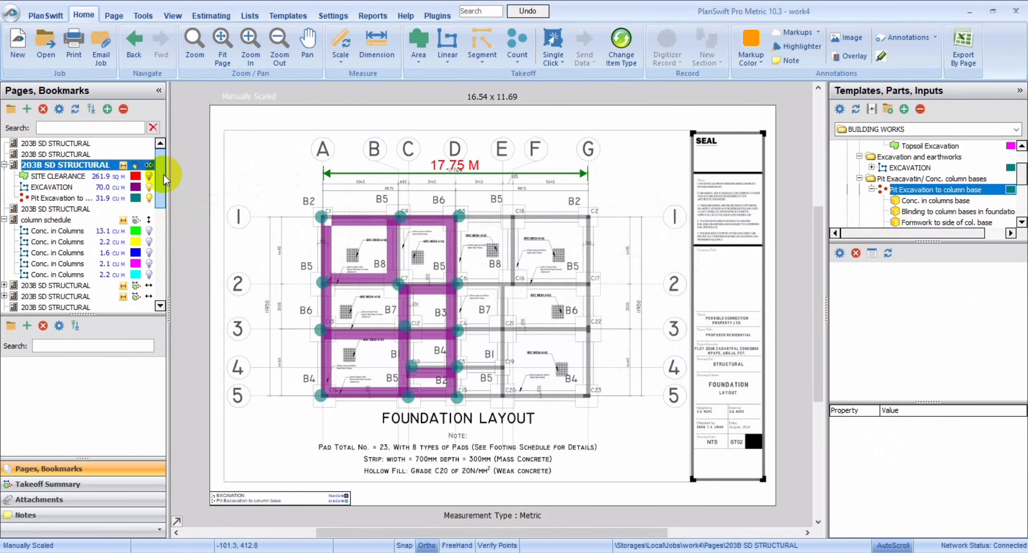
pyautogui.click(104, 197)
pyautogui.doubleClick(103, 197)
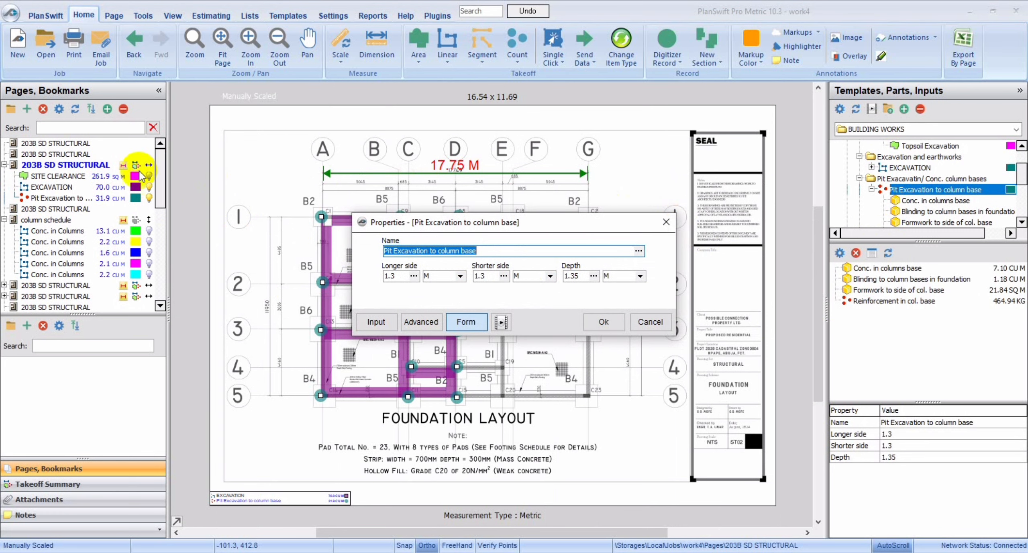
pyautogui.click(667, 222)
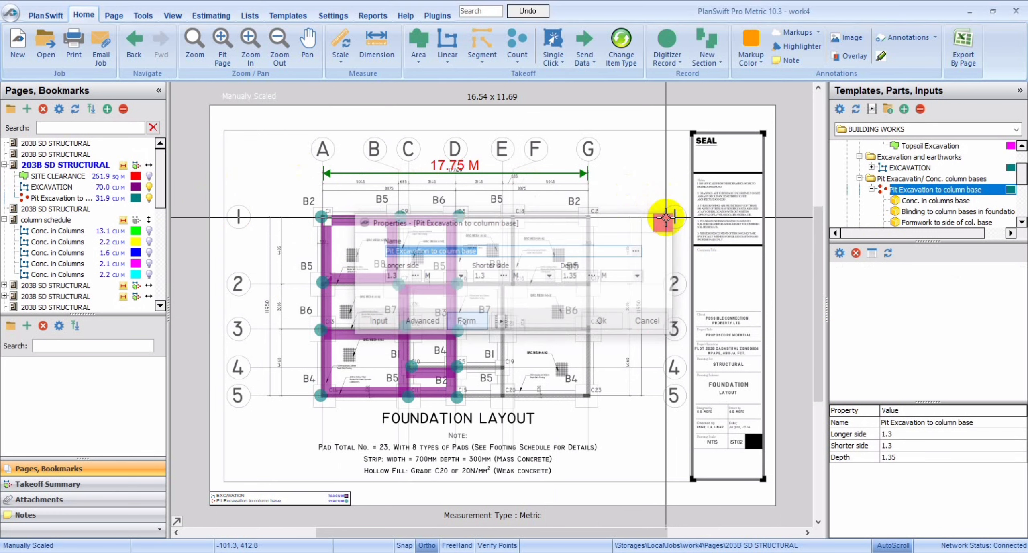
# Examine the typical footing section, the notes and the bar spacings of the bases on the footing schedule page.
pyautogui.click(94, 219)
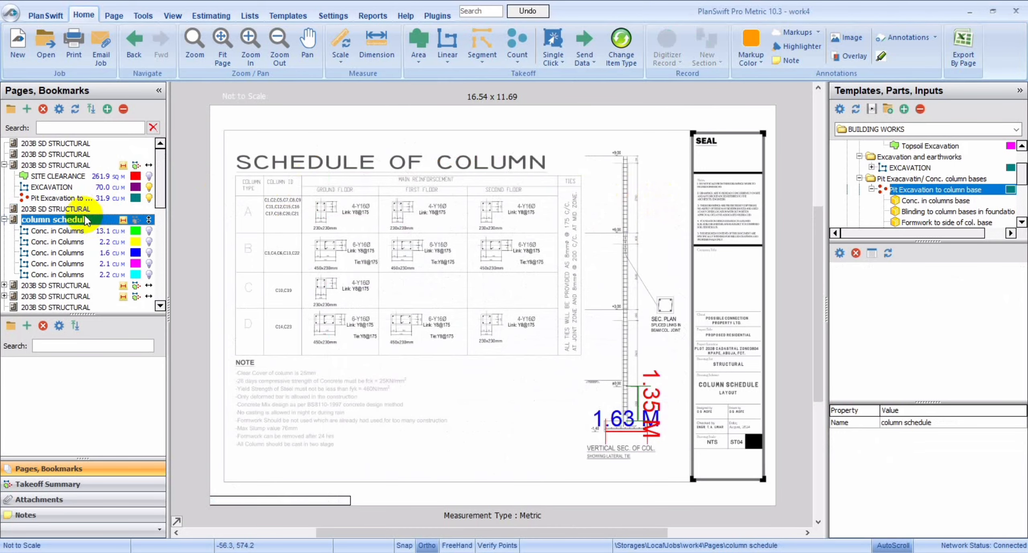
pyautogui.click(80, 208)
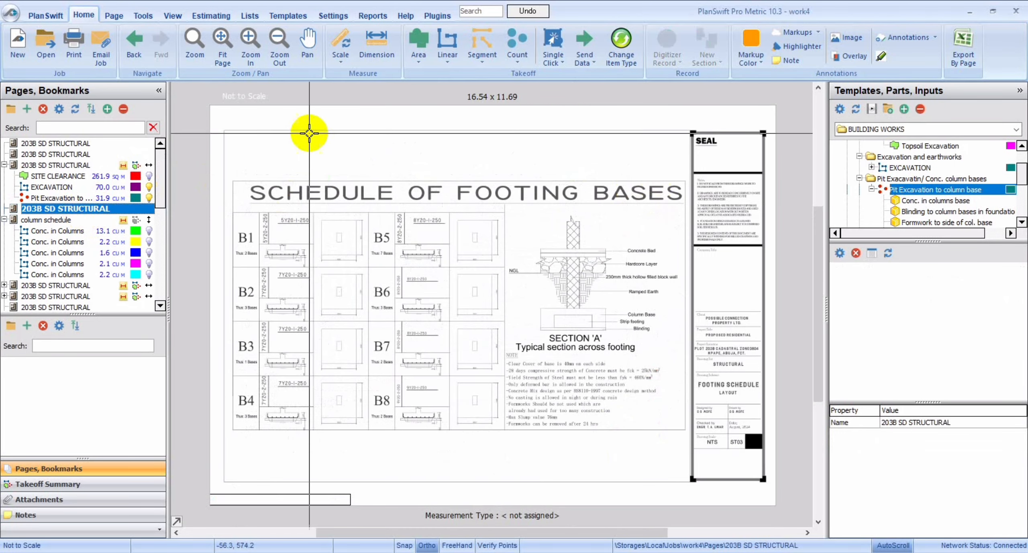
pyautogui.click(251, 53)
pyautogui.click(251, 52)
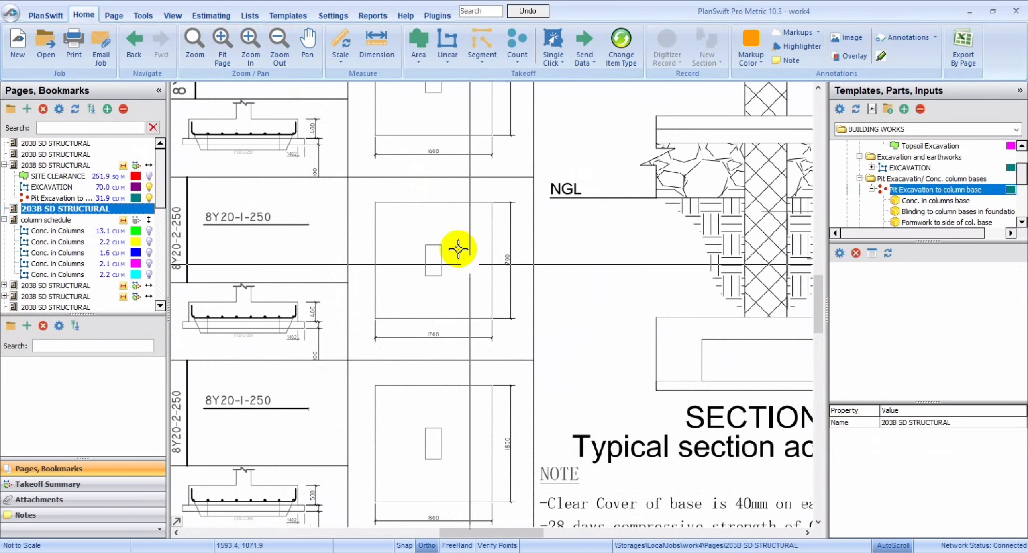
pyautogui.moveTo(497, 530); pyautogui.dragTo(542, 542)
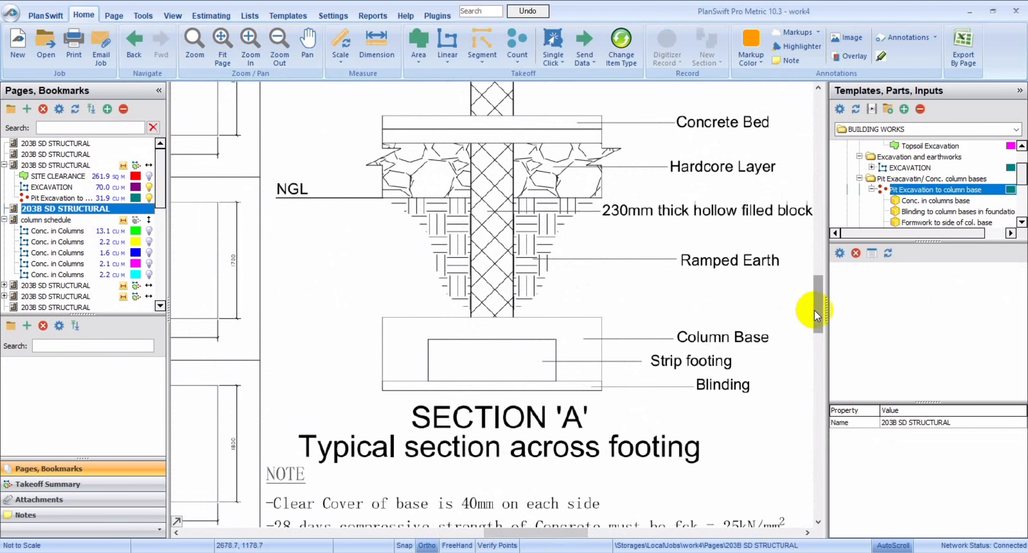
pyautogui.moveTo(815, 310); pyautogui.dragTo(816, 337)
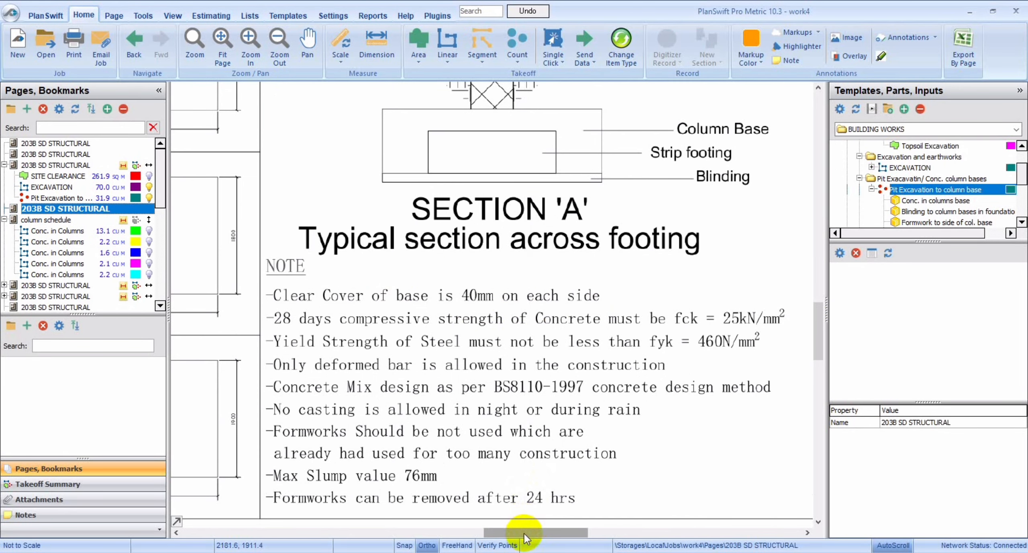
pyautogui.moveTo(525, 537)
pyautogui.mouseDown()
pyautogui.moveTo(356, 529)
pyautogui.moveTo(369, 530)
pyautogui.mouseUp()
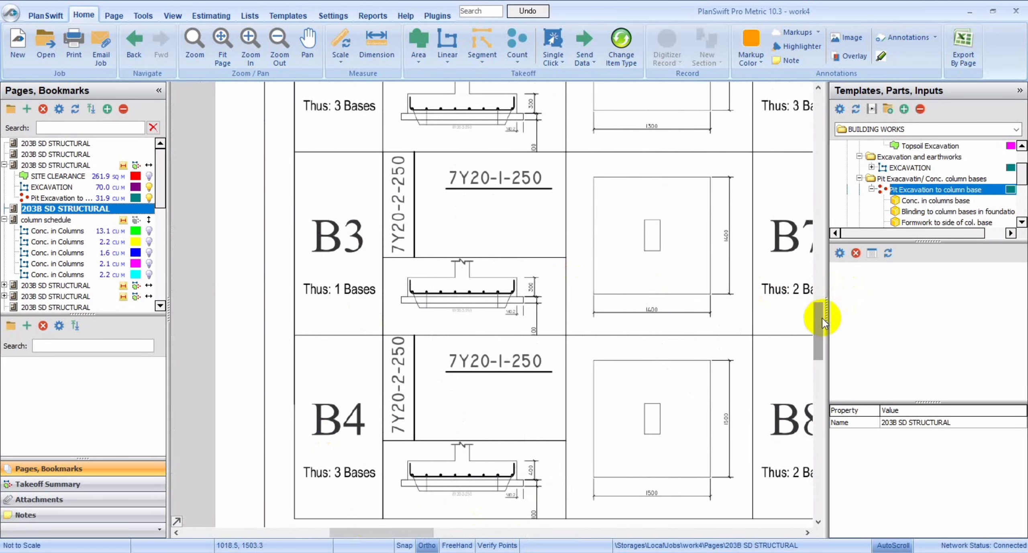
pyautogui.moveTo(822, 318)
pyautogui.mouseDown()
pyautogui.moveTo(831, 299)
pyautogui.moveTo(818, 296)
pyautogui.moveTo(814, 259)
pyautogui.mouseUp()
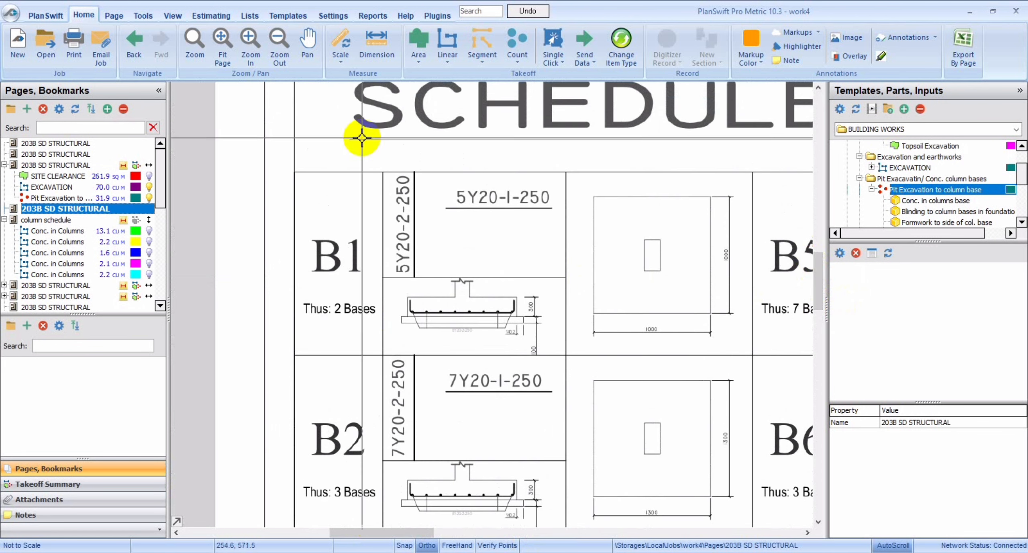
# Set the centre-to-centre bar spacing (C to C) of the column base reinforcement to 0.25 m in the pit excavation takeoff's properties.
pyautogui.doubleClick(66, 198)
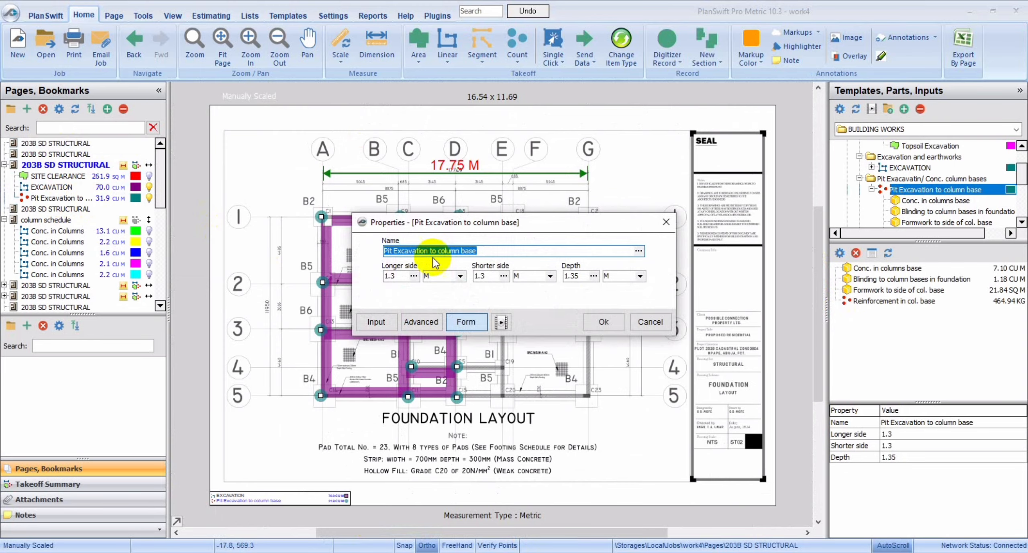
pyautogui.click(457, 322)
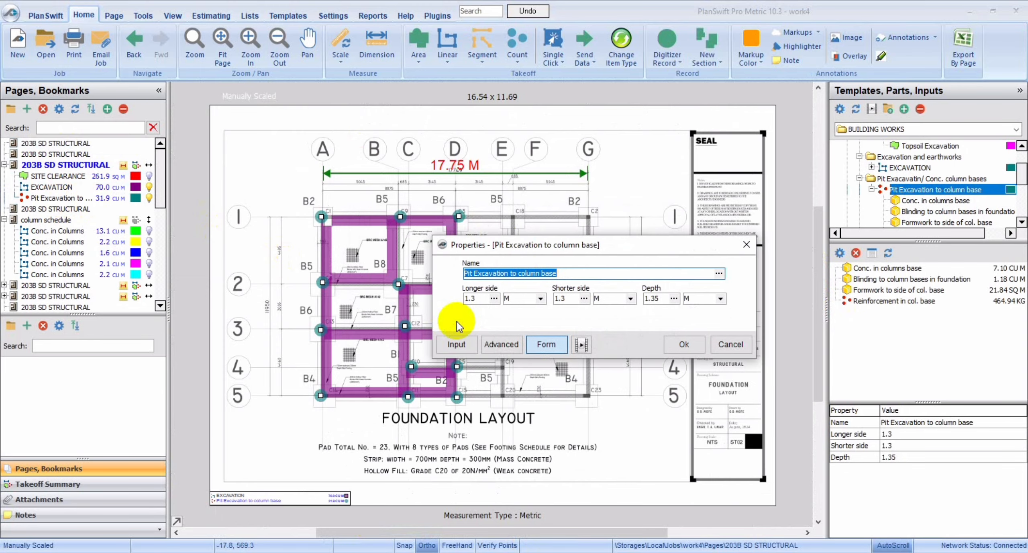
pyautogui.click(458, 344)
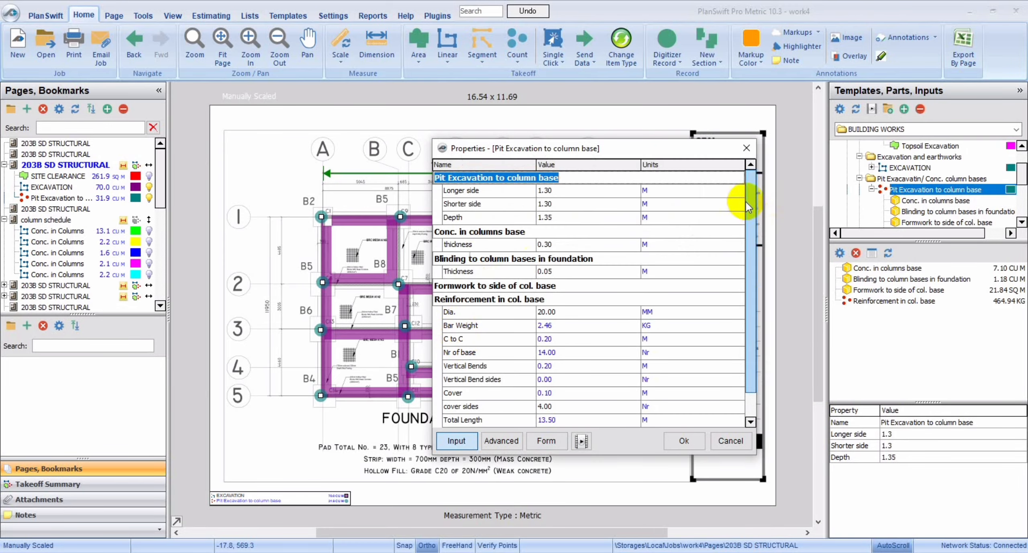
pyautogui.click(749, 202)
pyautogui.moveTo(750, 208); pyautogui.dragTo(750, 213)
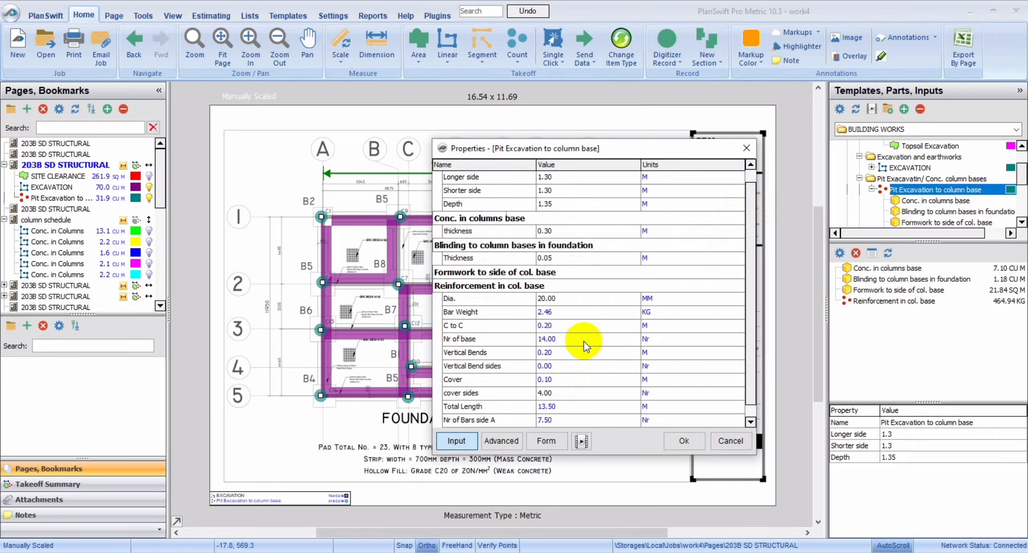
pyautogui.click(562, 325)
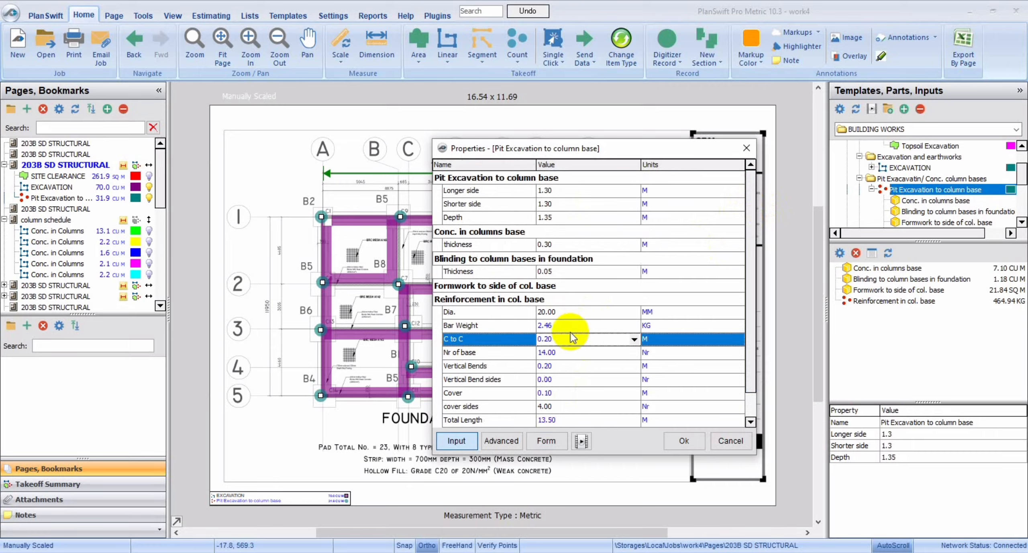
pyautogui.click(569, 337)
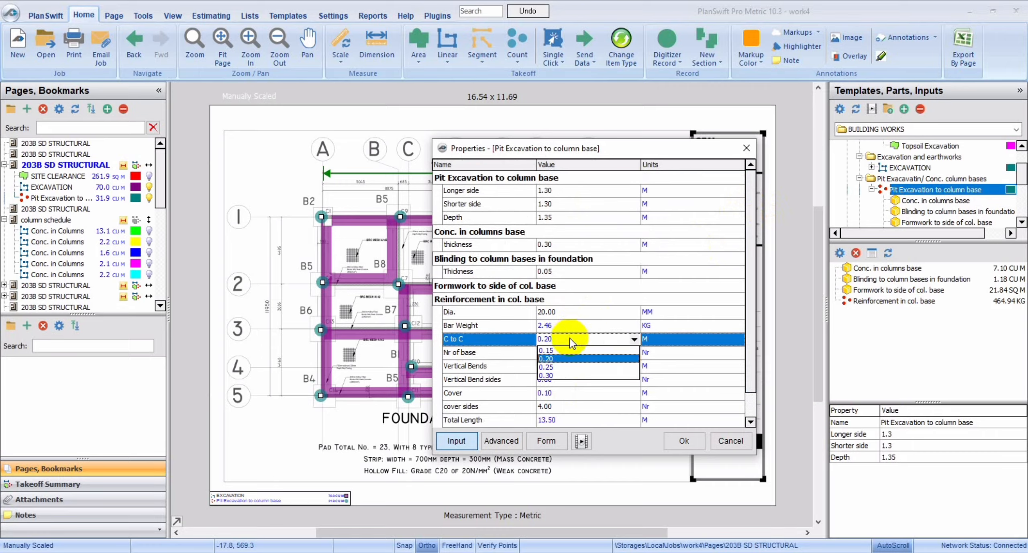
pyautogui.click(549, 366)
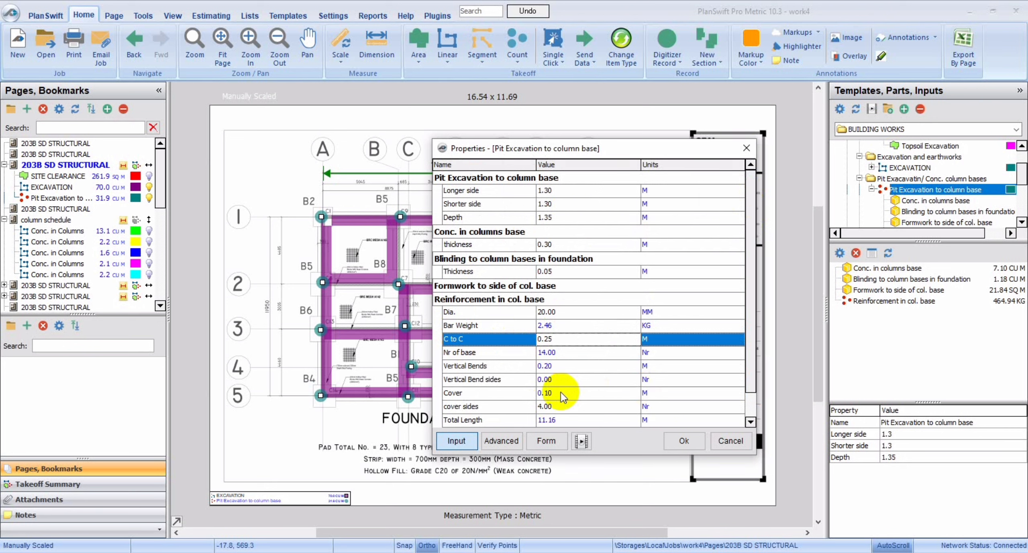
# Set the base reinforcement's cover to 0.04 m, apply the properties and display the pit takeoff's part quantities.
pyautogui.moveTo(749, 353); pyautogui.dragTo(750, 387)
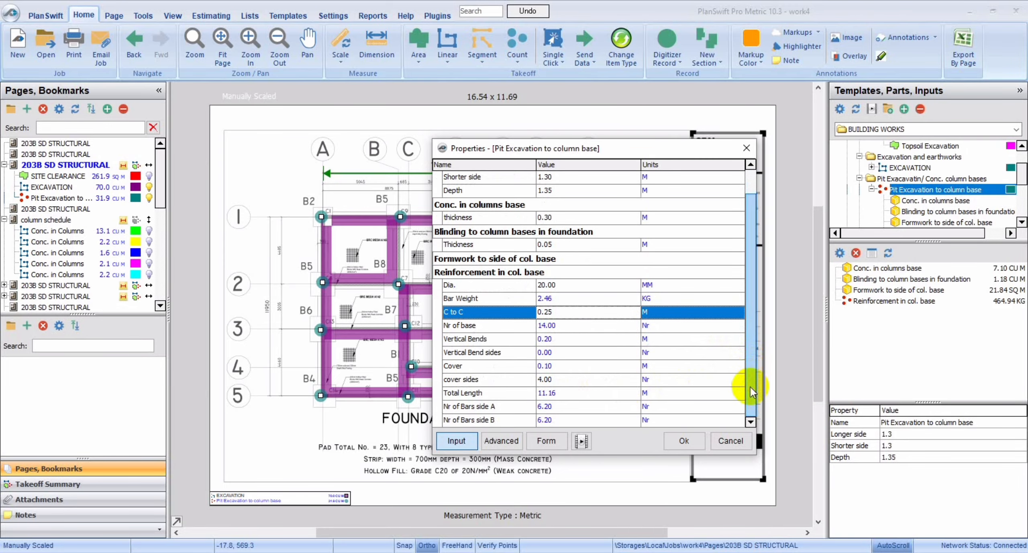
pyautogui.click(557, 368)
pyautogui.click(634, 363)
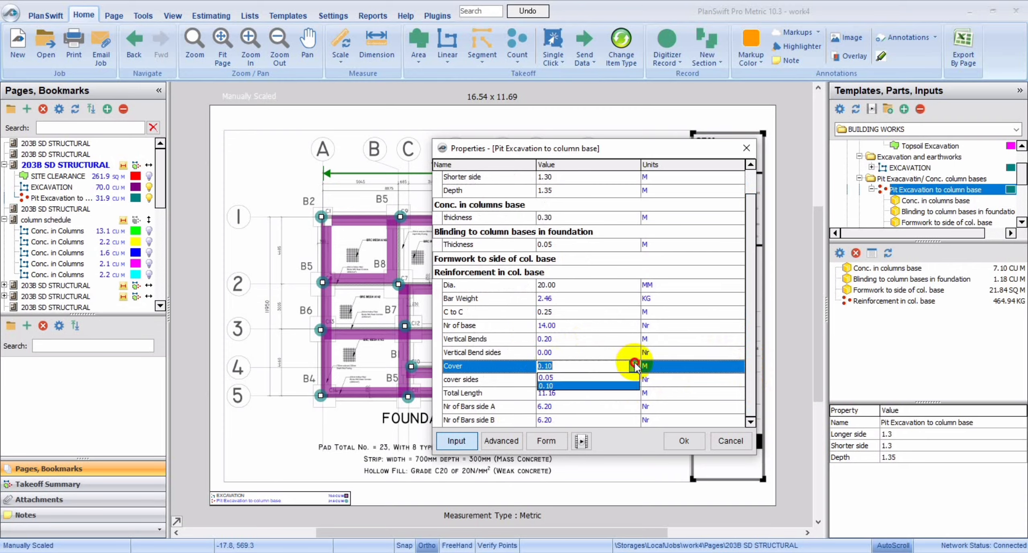
pyautogui.click(593, 377)
pyautogui.click(559, 394)
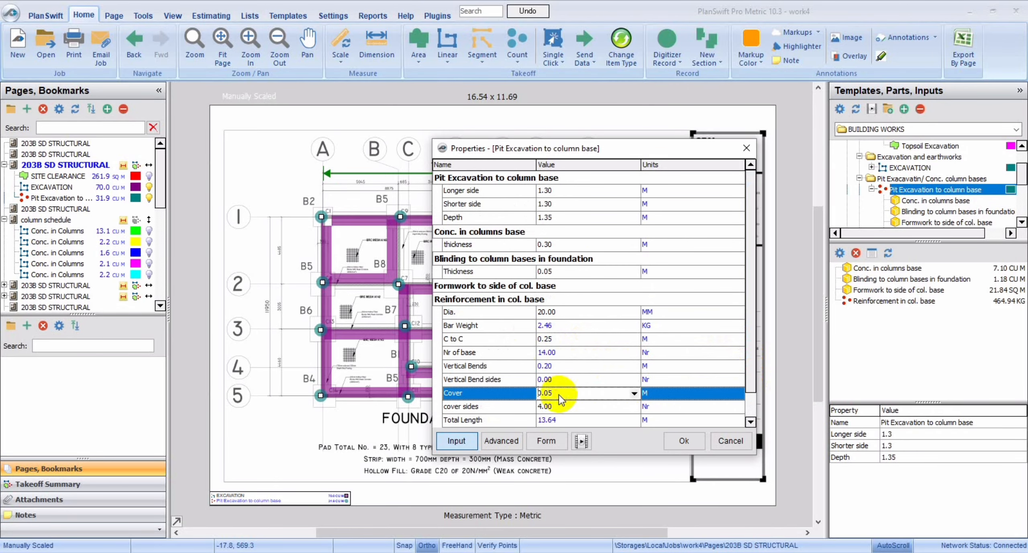
pyautogui.doubleClick(559, 395)
pyautogui.click(560, 395)
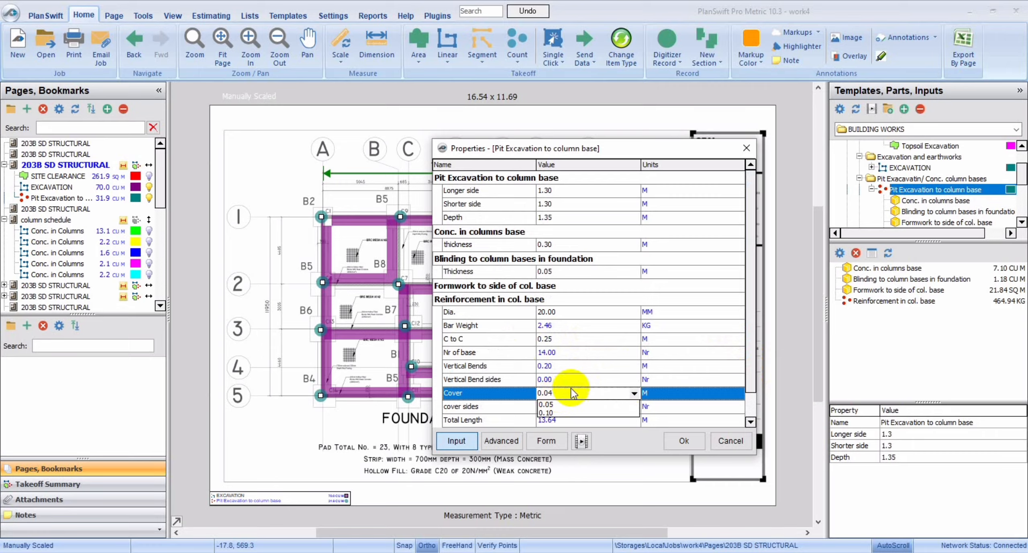
pyautogui.click(494, 380)
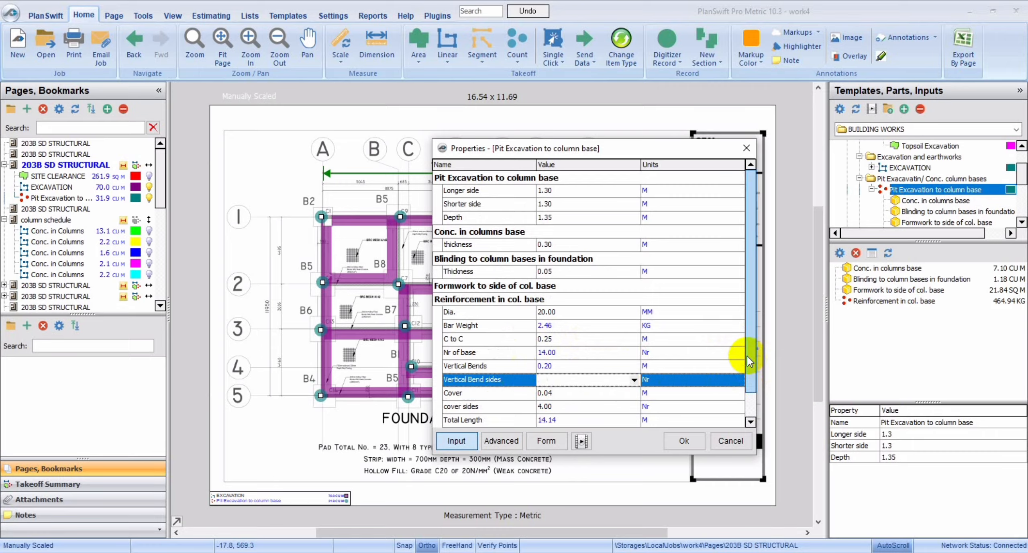
pyautogui.click(747, 401)
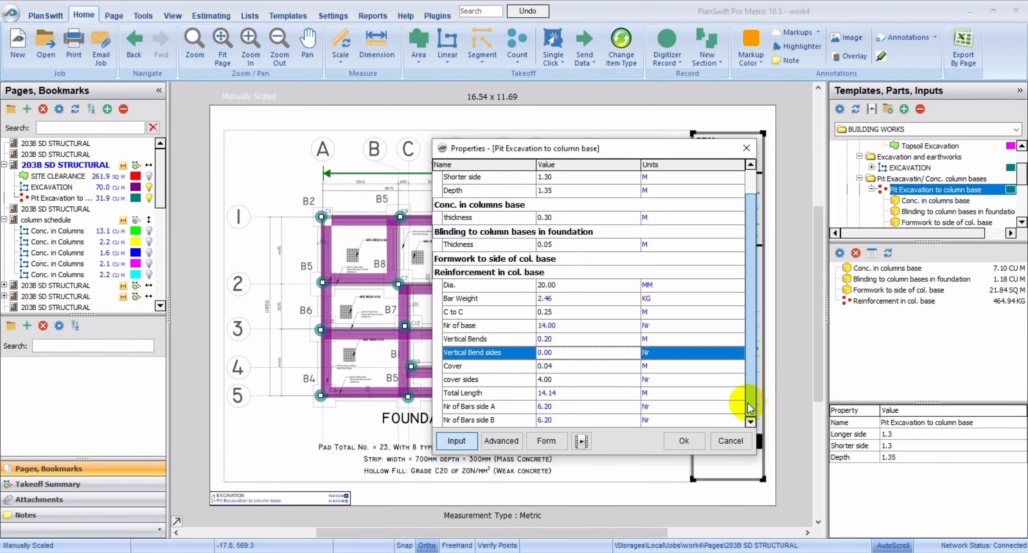
pyautogui.click(689, 441)
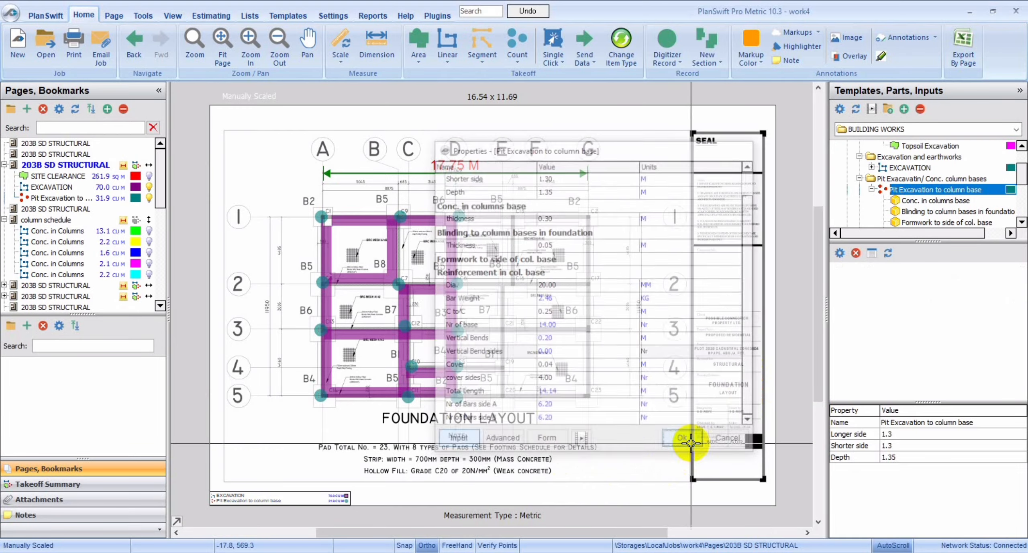
pyautogui.click(69, 198)
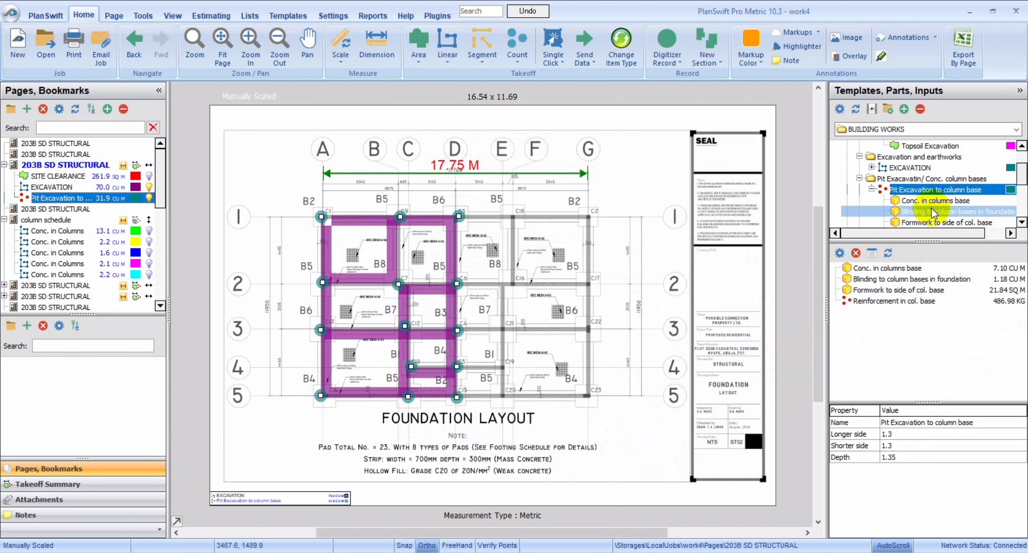
# Start a Hardcore filling takeoff from the Filling to make up level templates, keeping the template's name.
pyautogui.click(859, 178)
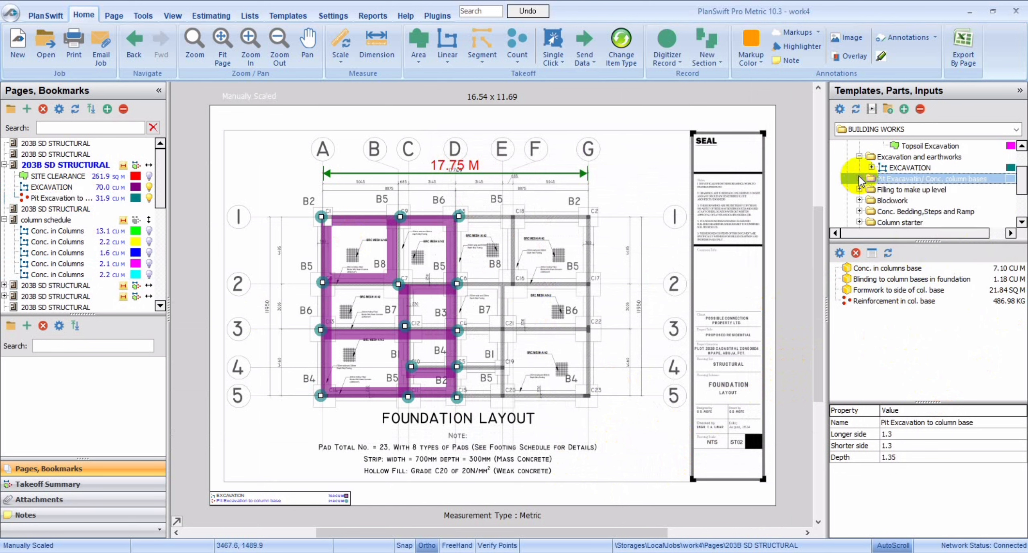
pyautogui.click(931, 188)
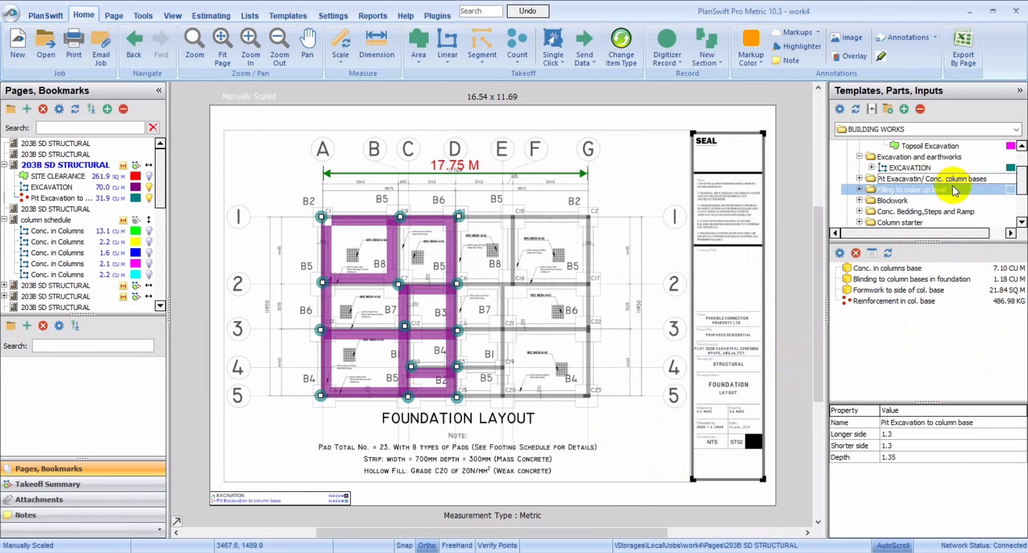
pyautogui.click(859, 189)
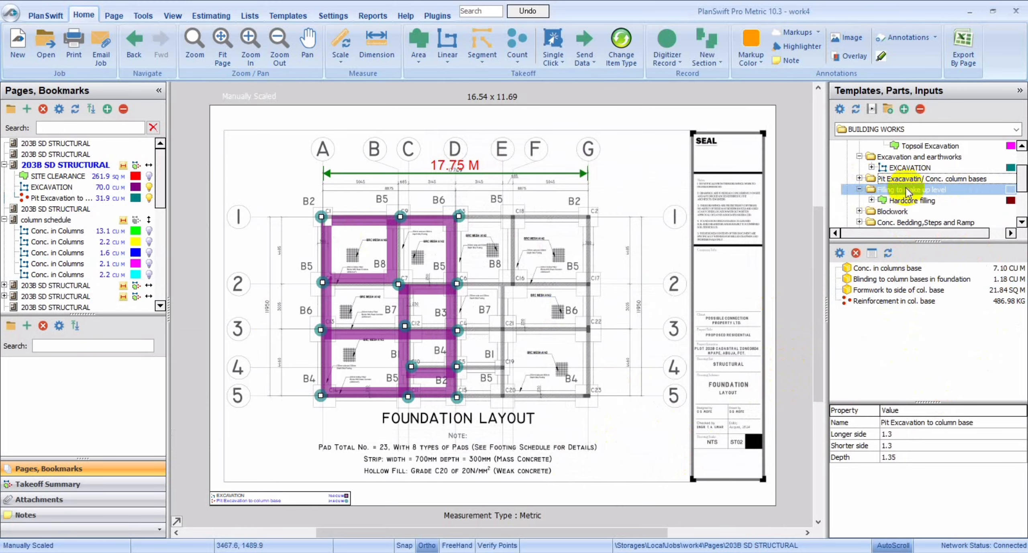
pyautogui.click(877, 200)
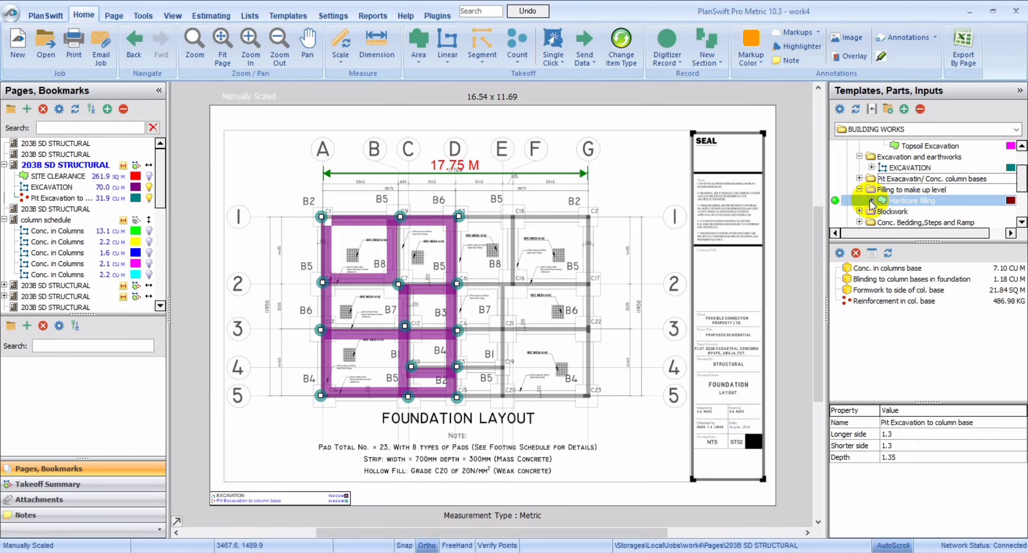
pyautogui.click(871, 200)
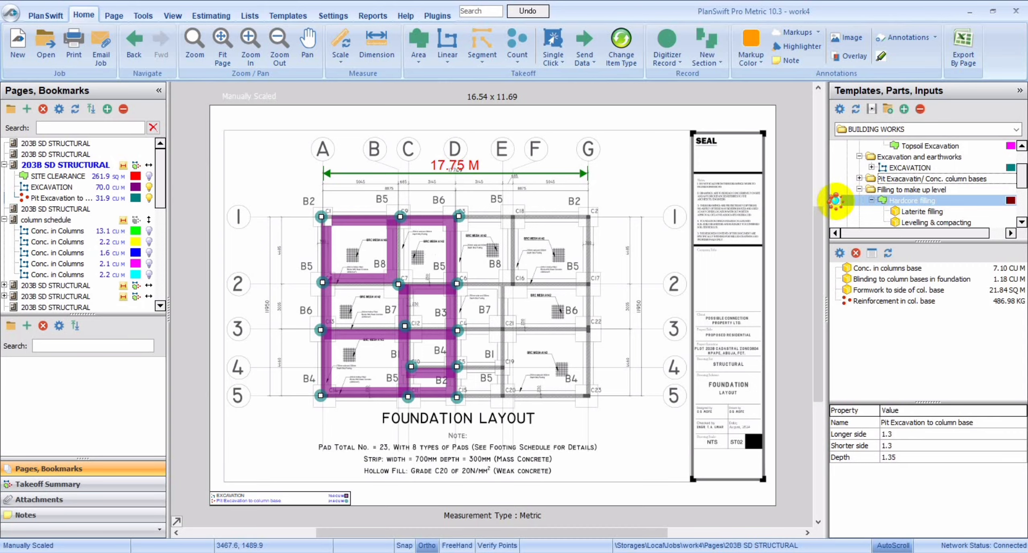
pyautogui.doubleClick(836, 201)
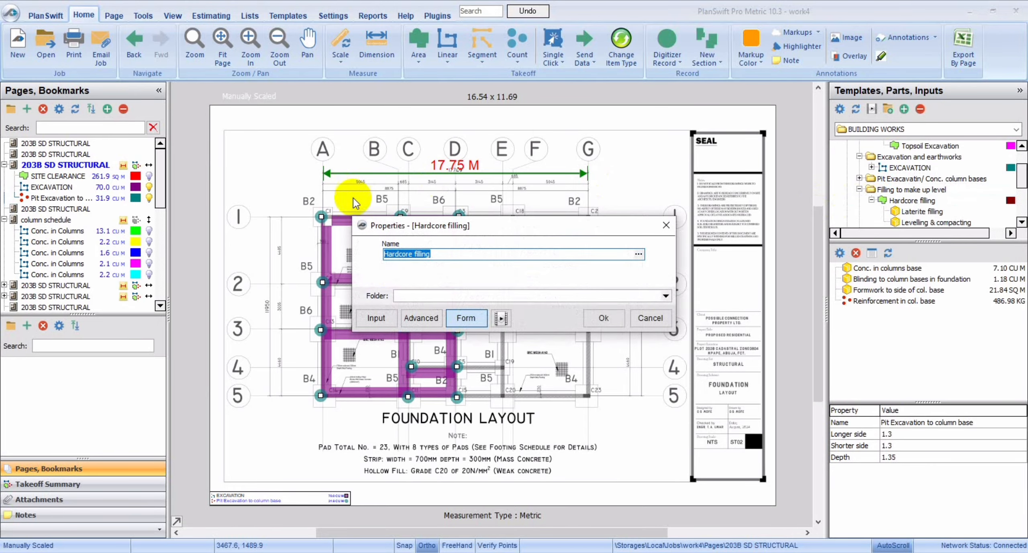
pyautogui.click(589, 318)
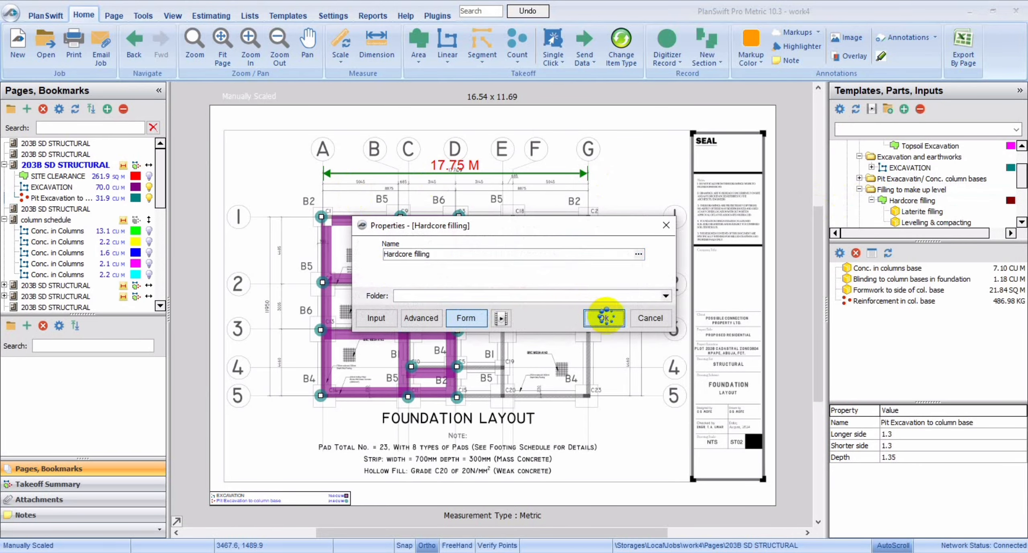
# Hide the column base pit and trench excavation takeoffs on the foundation layout.
pyautogui.click(320, 213)
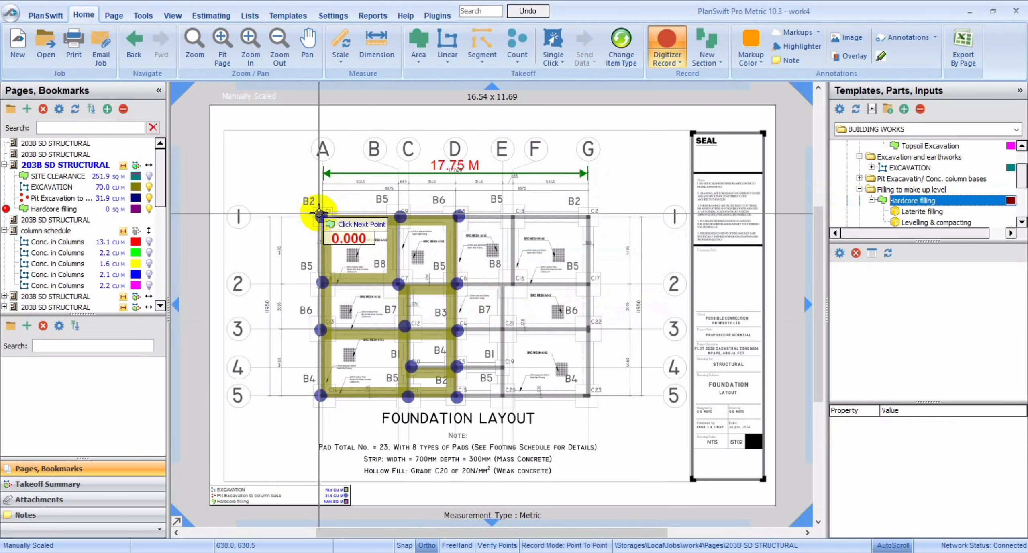
pyautogui.click(149, 198)
pyautogui.click(149, 187)
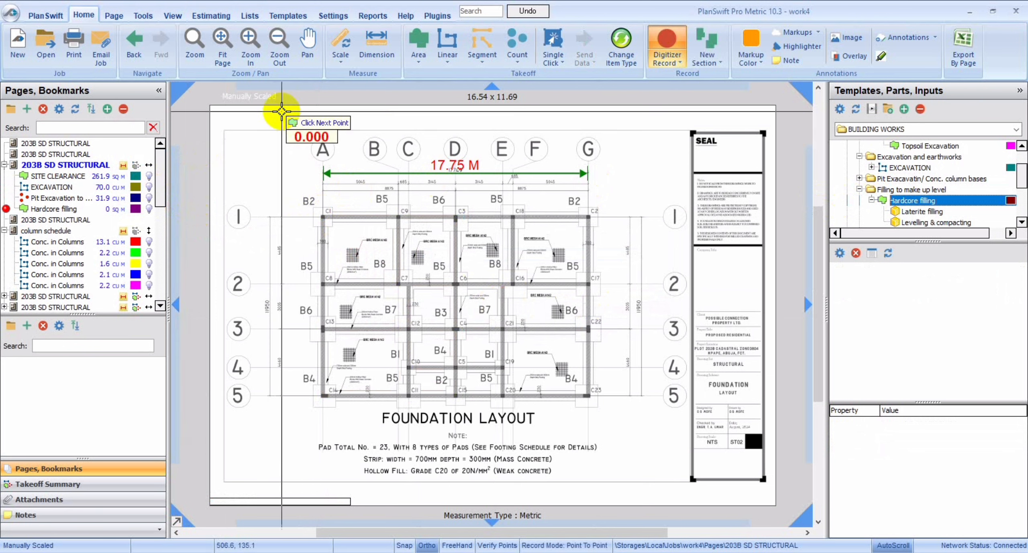
# Outline the hardcore filling area of the bay bounded by columns C1, C9, C7 and C8, about 20.4 sq m.
pyautogui.click(254, 45)
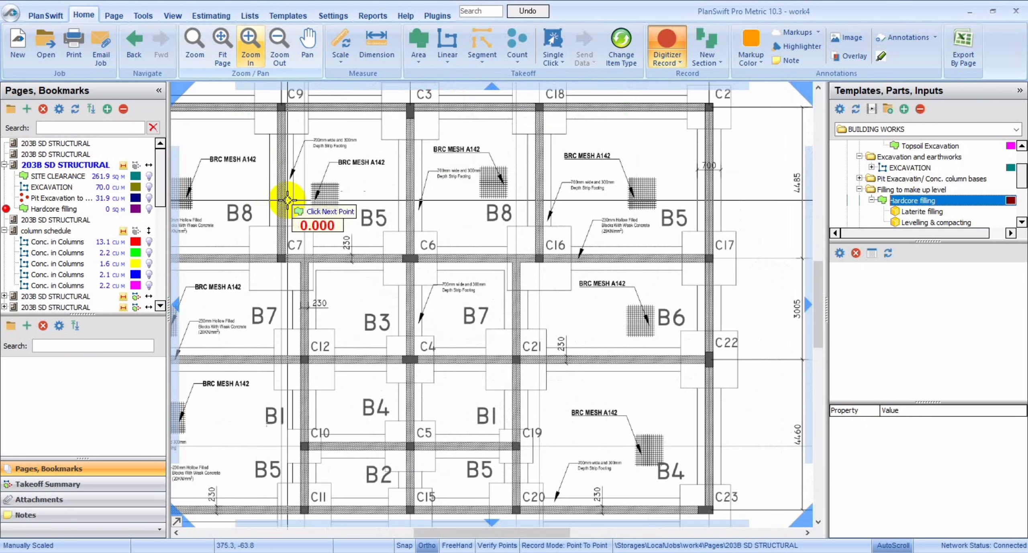
pyautogui.moveTo(444, 536)
pyautogui.mouseDown()
pyautogui.moveTo(452, 532)
pyautogui.moveTo(394, 533)
pyautogui.moveTo(403, 531)
pyautogui.mouseUp()
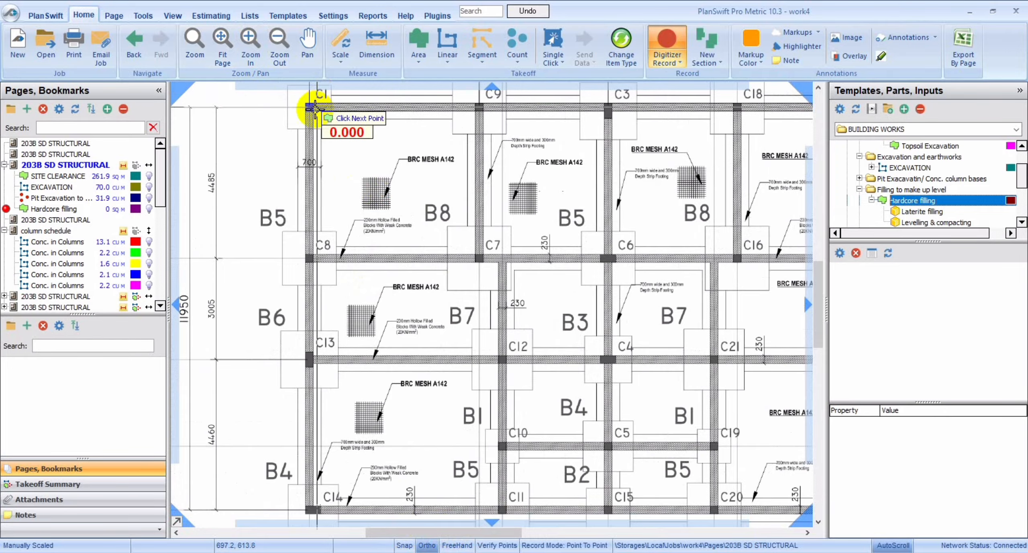
pyautogui.click(313, 107)
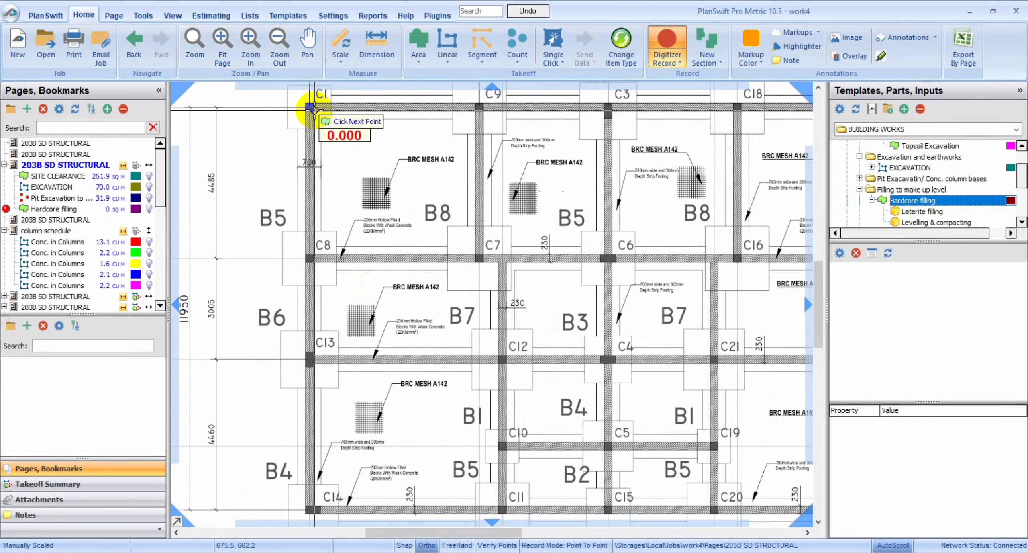
pyautogui.click(474, 109)
pyautogui.click(473, 254)
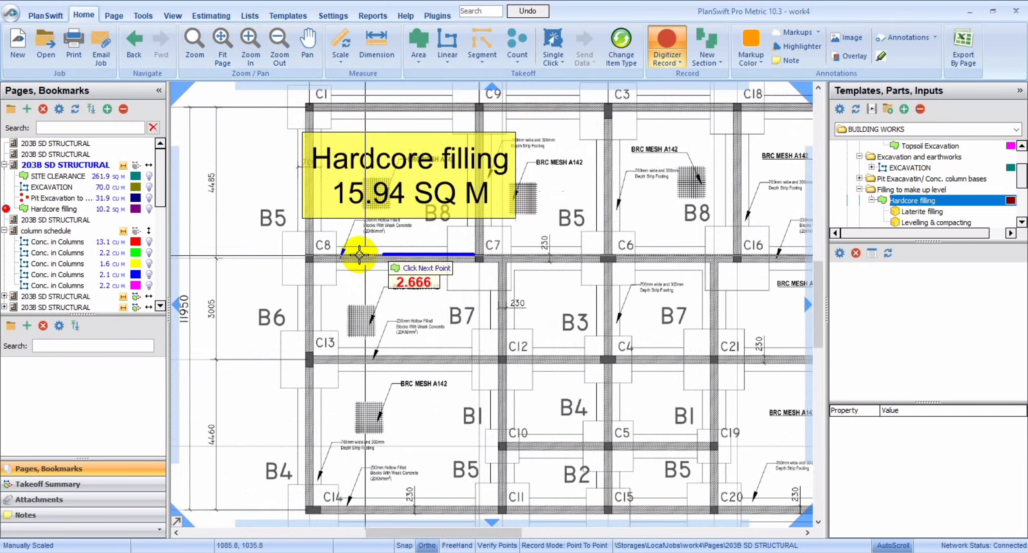
pyautogui.click(315, 255)
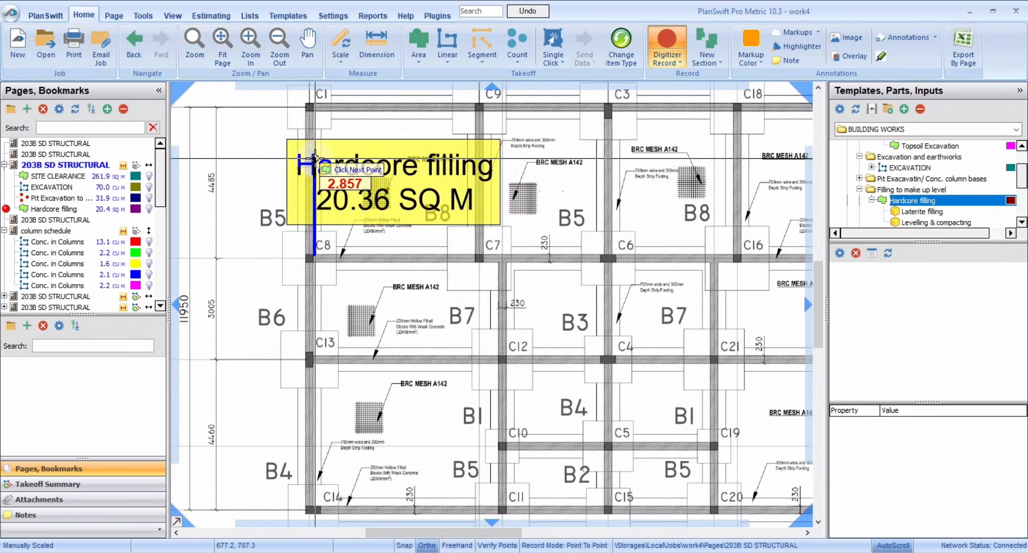
pyautogui.click(314, 110)
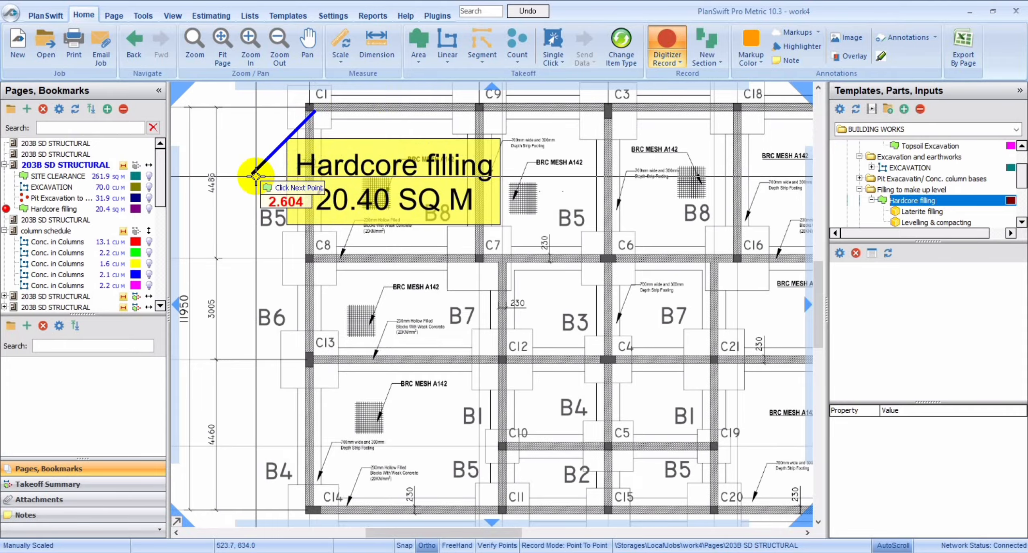
pyautogui.press('Escape')
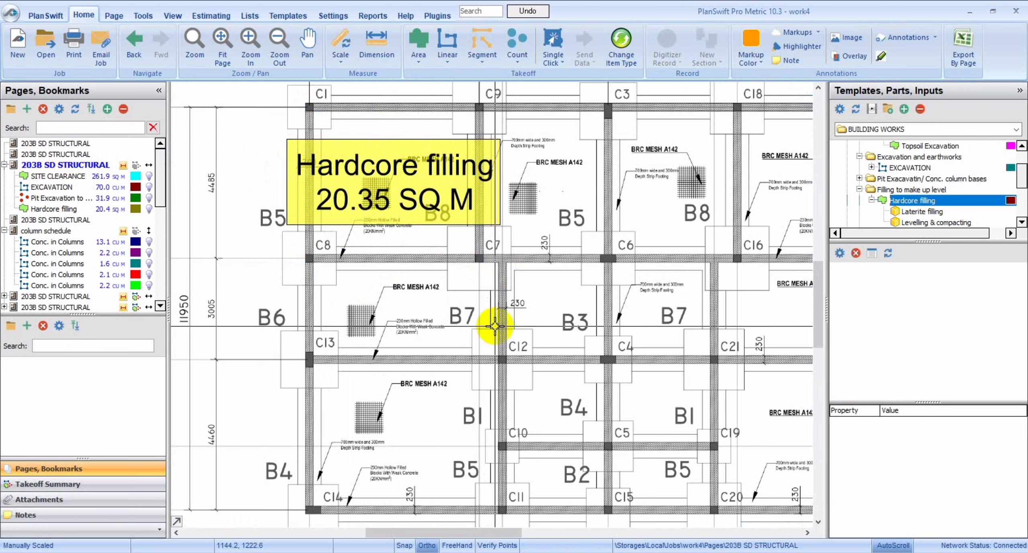
# Resume recording the Hardcore filling takeoff and outline the bay between grid lines 2 and 3 from C8/C13 to C12, about 14.9 sq m.
pyautogui.click(46, 208)
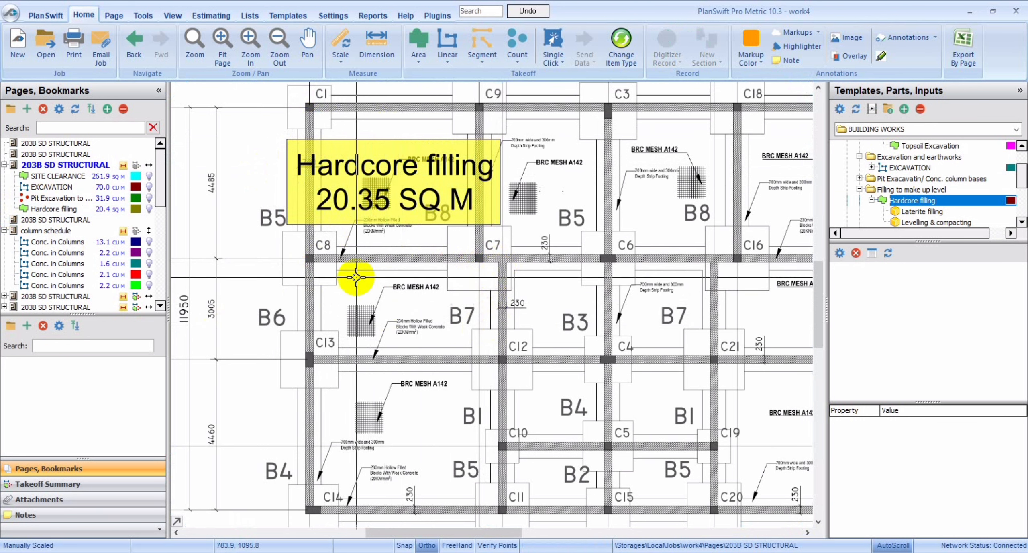
pyautogui.click(4, 198)
pyautogui.click(6, 209)
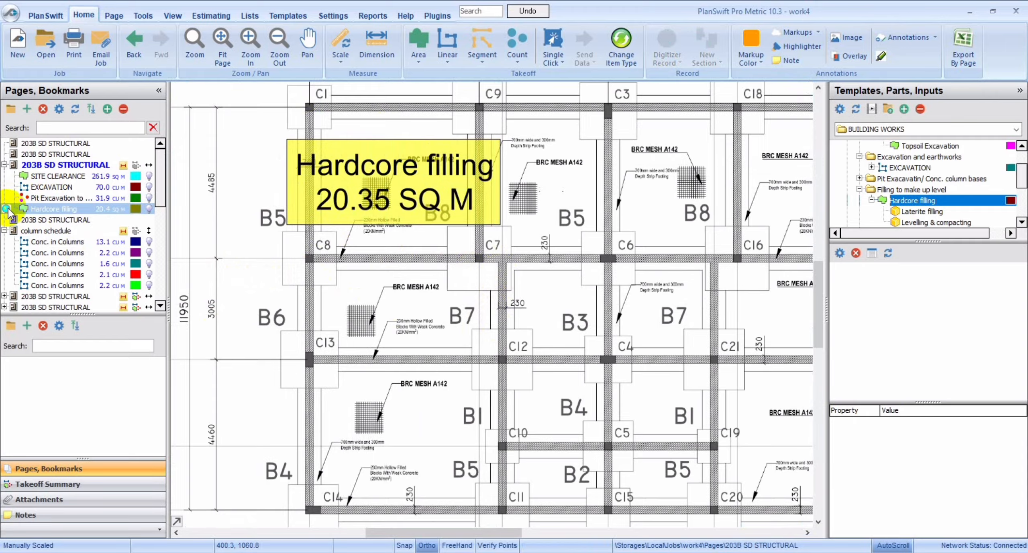
pyautogui.click(6, 208)
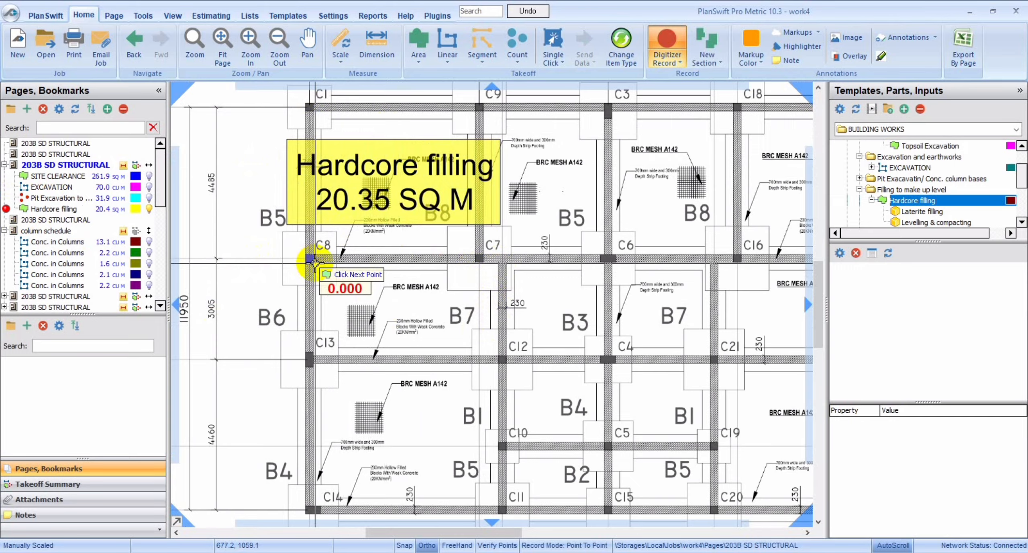
pyautogui.click(497, 263)
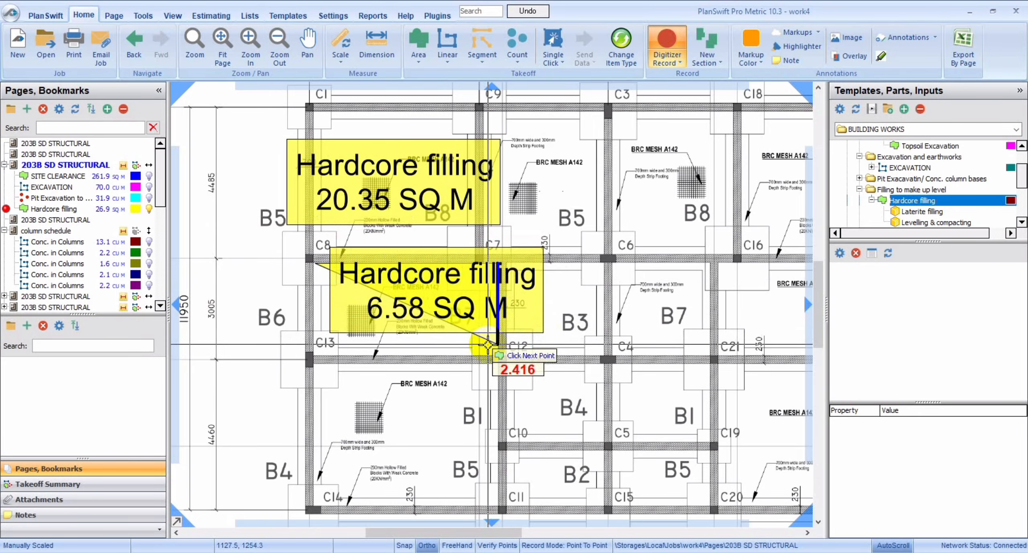
pyautogui.click(495, 353)
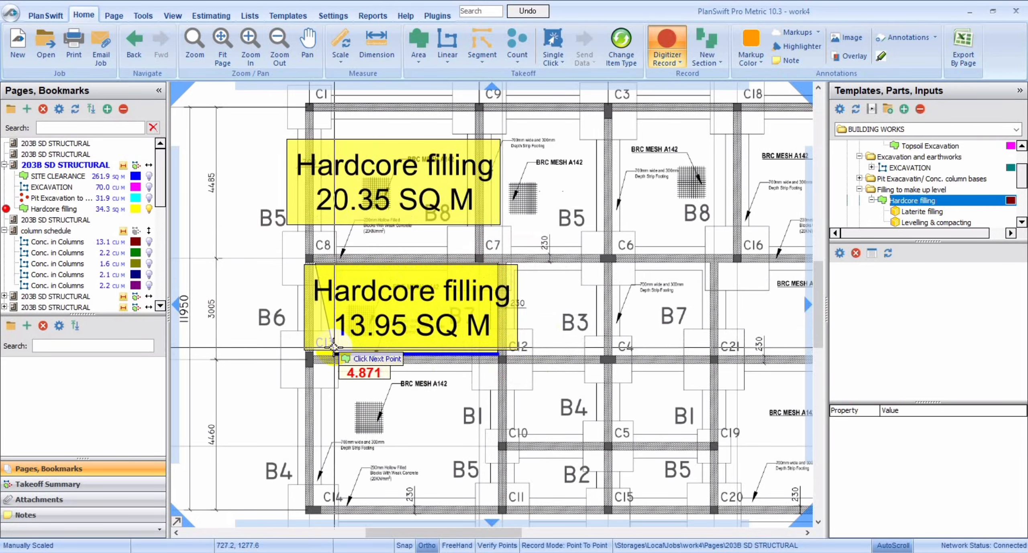
pyautogui.doubleClick(312, 348)
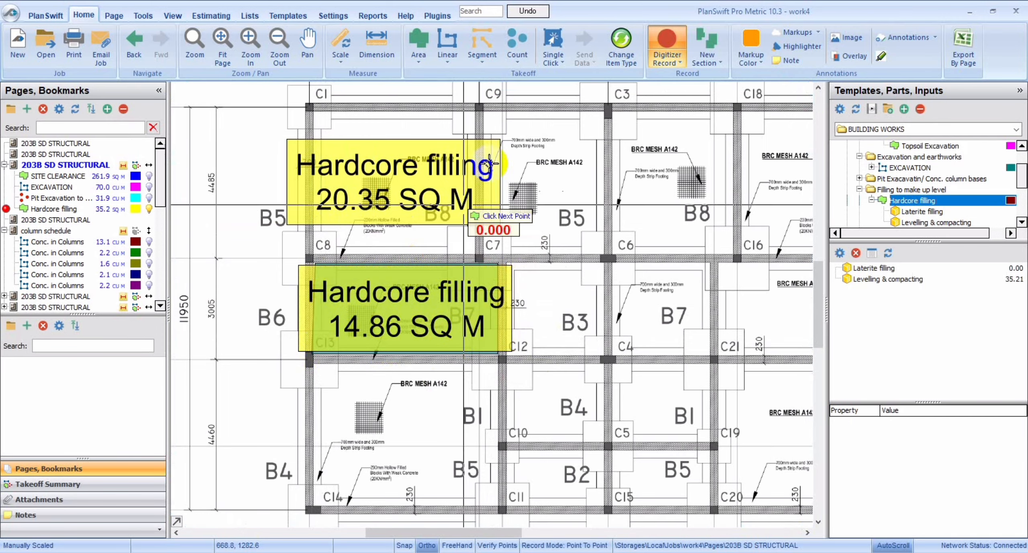
# Add hardcore filling areas for the C9-C3-C6-C7 bay, about 15.4 sq m, and the B3 bay above C12-C4, about 7.6 sq m.
pyautogui.click(485, 110)
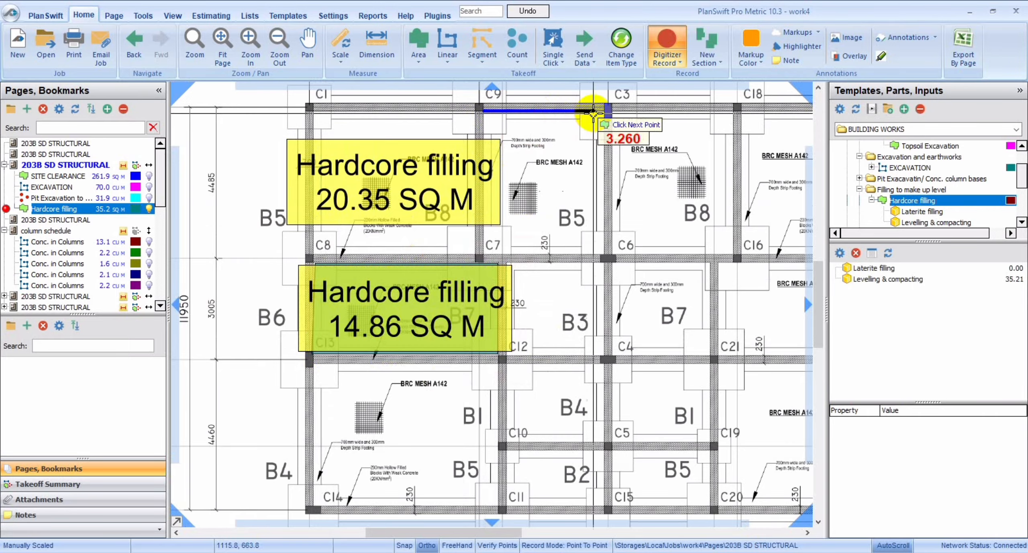
pyautogui.click(605, 111)
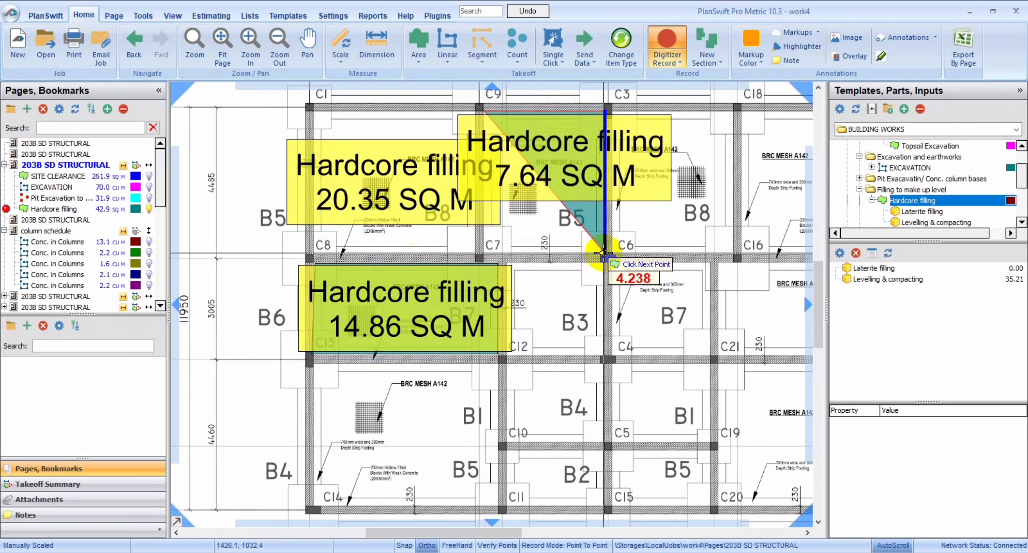
pyautogui.doubleClick(483, 256)
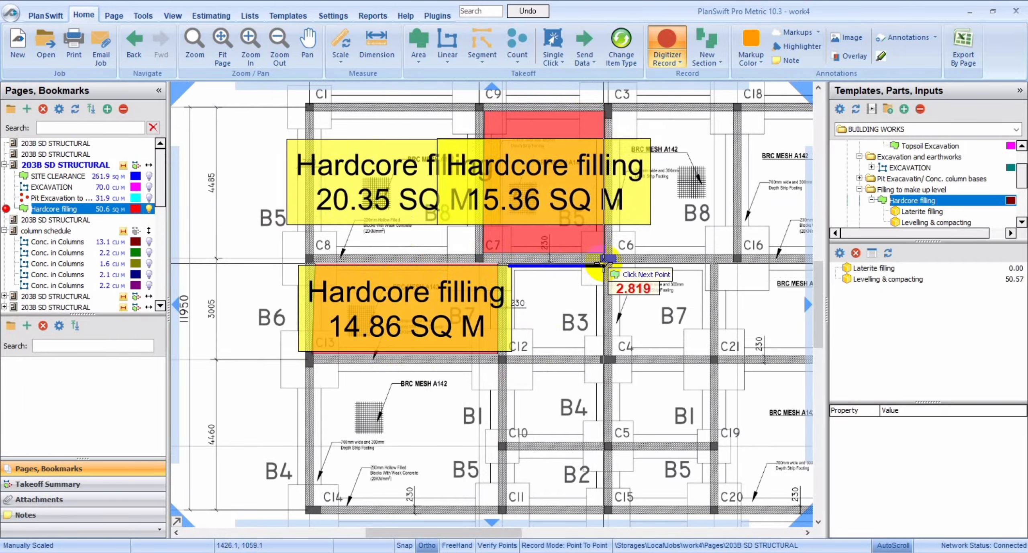
pyautogui.click(596, 331)
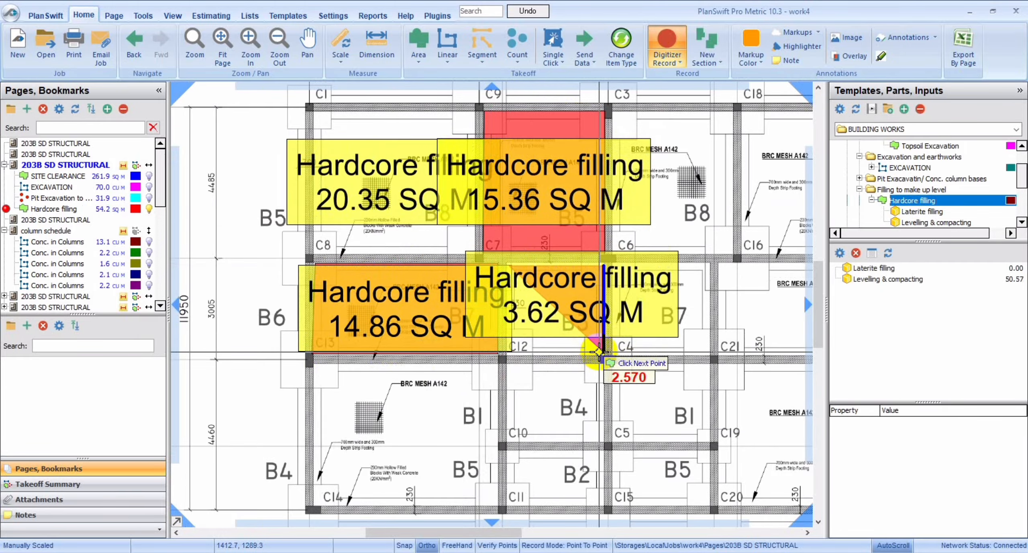
pyautogui.click(603, 356)
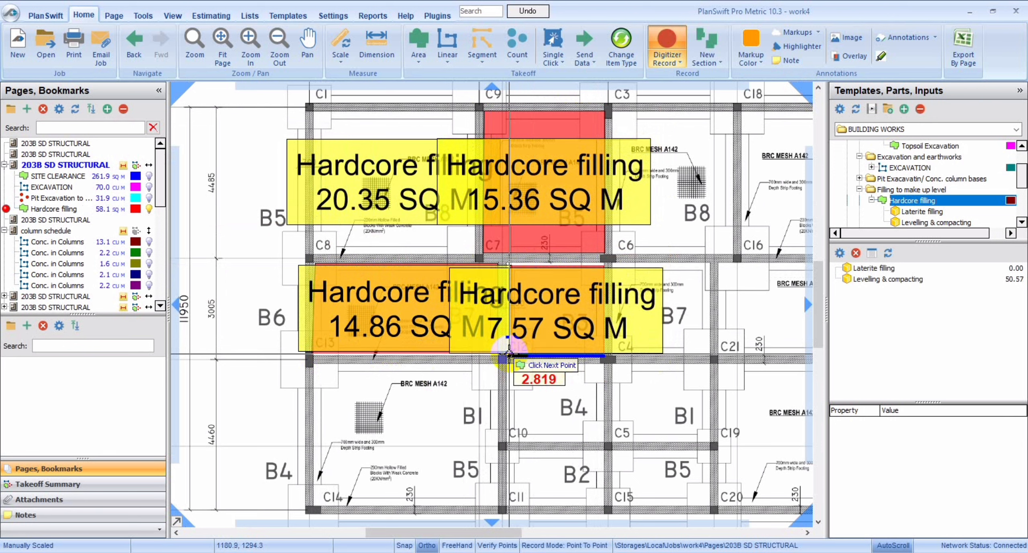
pyautogui.press('ctrl')
# Add hardcore filling areas for the C13-C12-C11-C14 bay, about 23.4 sq m, and the C12-C4-C15-C11 bay, about 12 sq m.
pyautogui.click(312, 364)
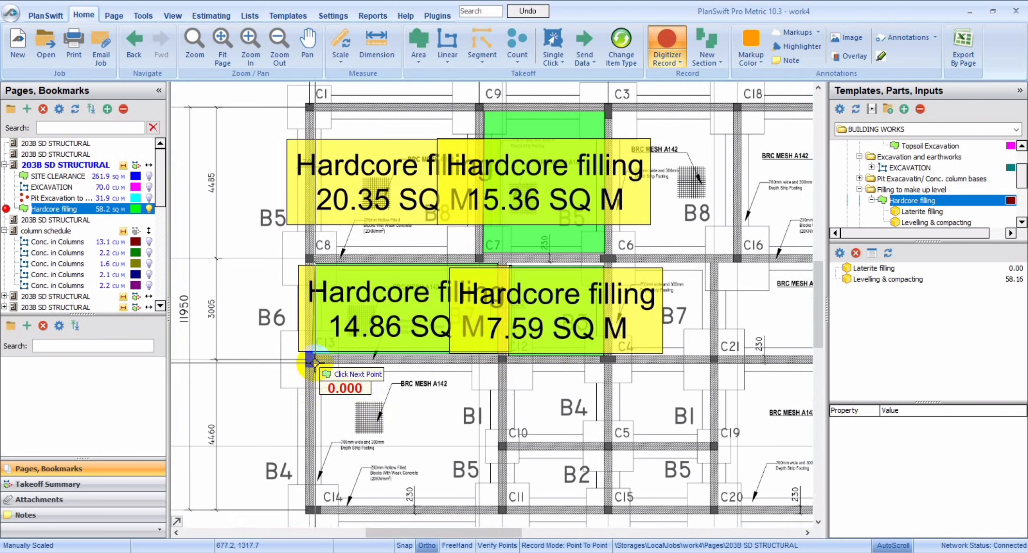
pyautogui.click(497, 364)
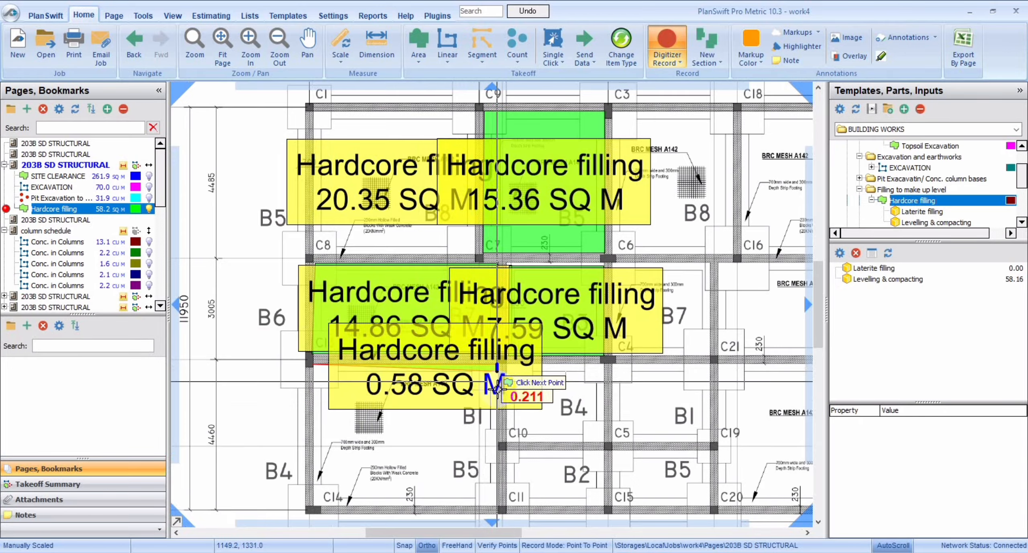
pyautogui.click(499, 506)
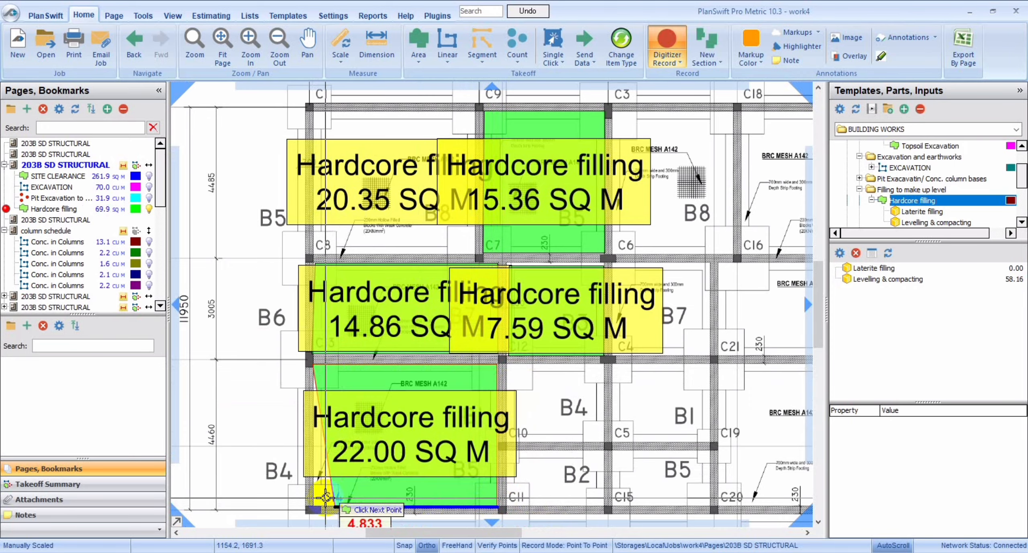
pyautogui.doubleClick(313, 498)
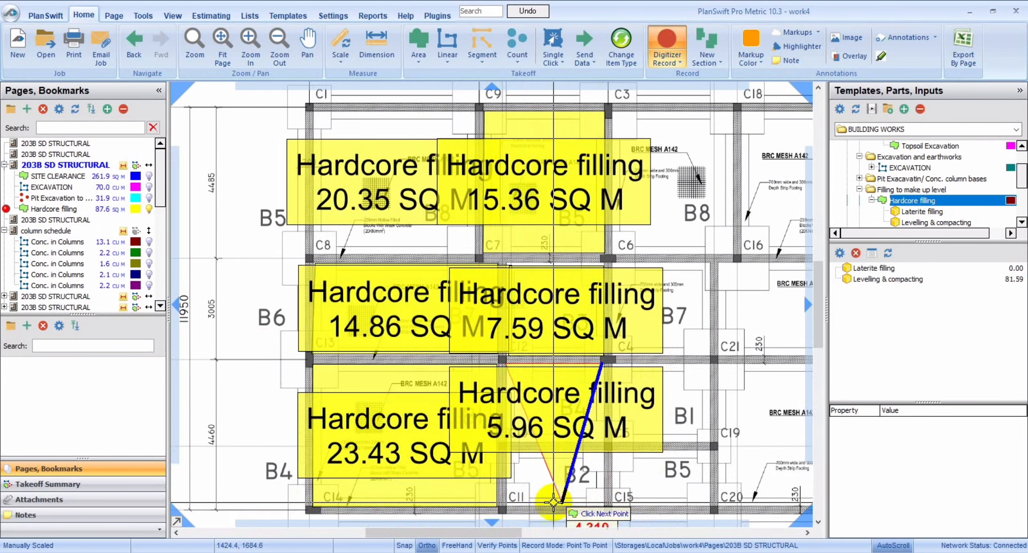
pyautogui.click(602, 502)
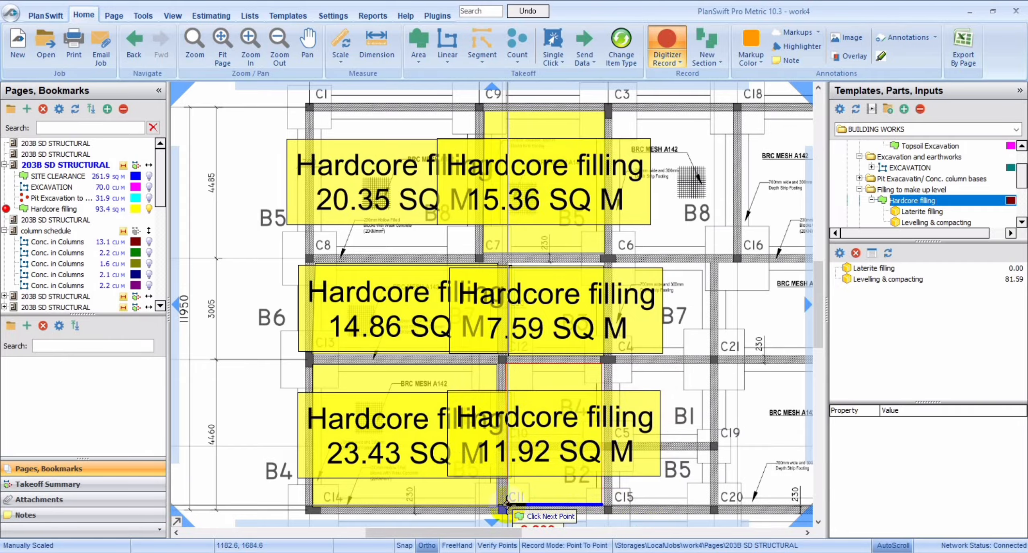
pyautogui.doubleClick(506, 505)
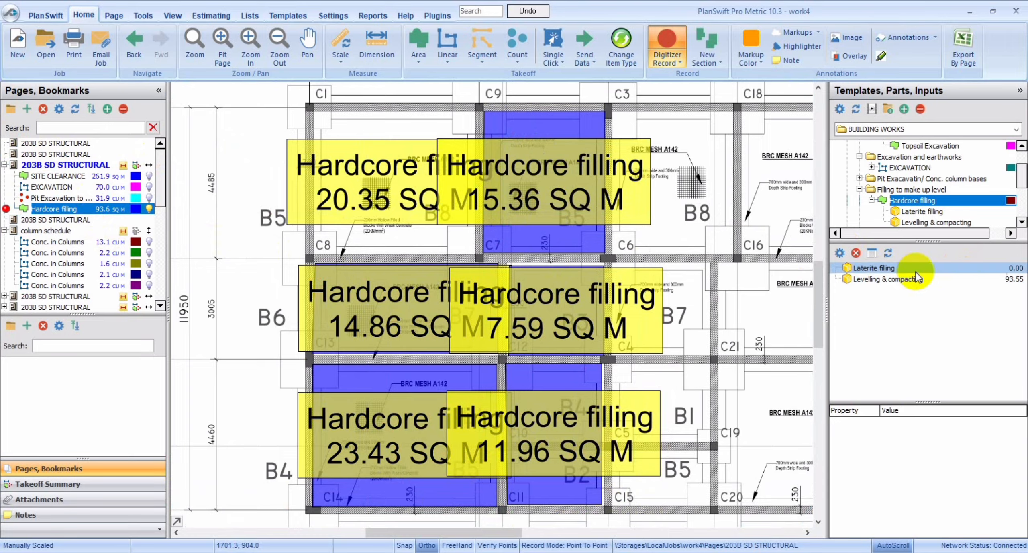
# Examine the footing bases schedule, column schedule and 1st floor layout pages.
pyautogui.click(875, 268)
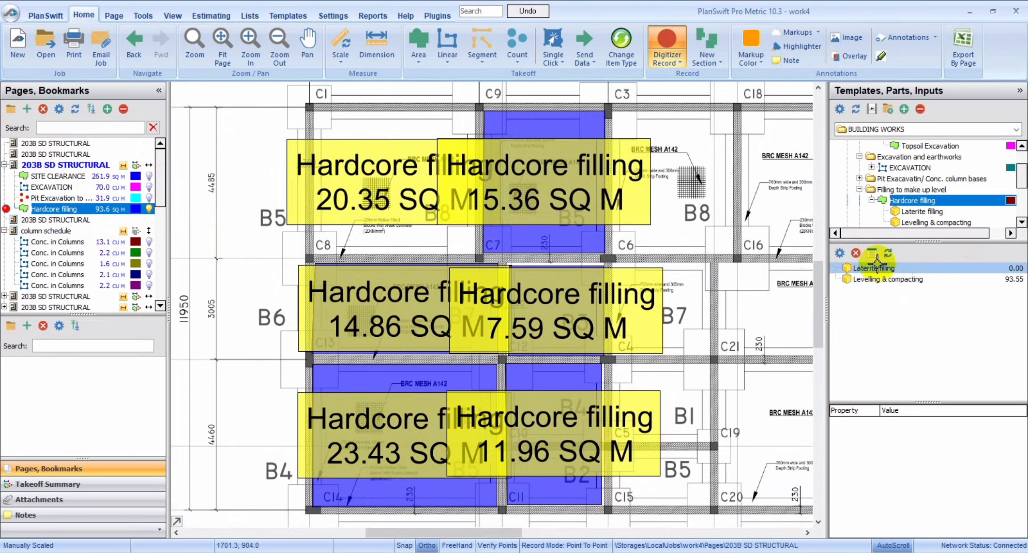
pyautogui.click(58, 222)
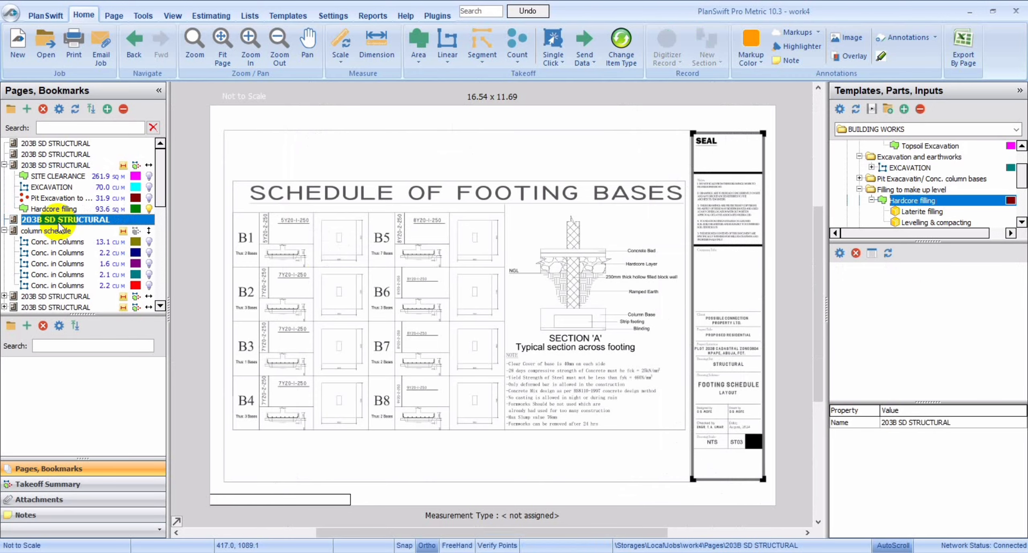
pyautogui.click(37, 230)
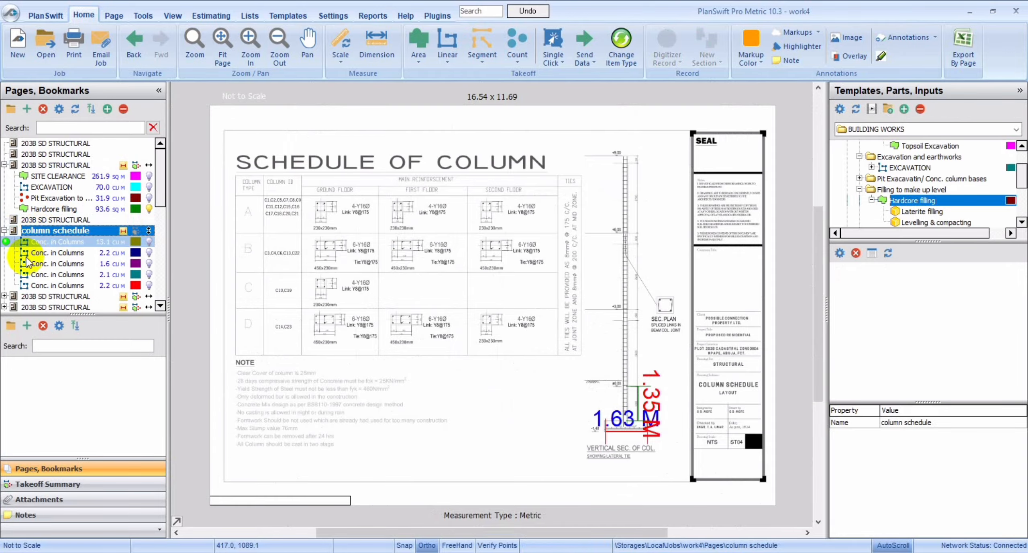
pyautogui.click(31, 297)
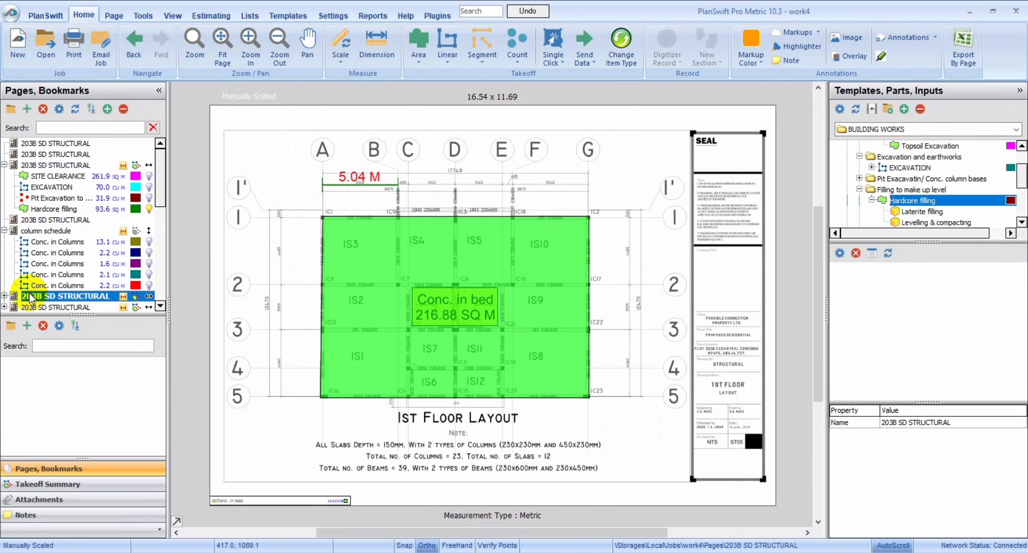
pyautogui.click(48, 230)
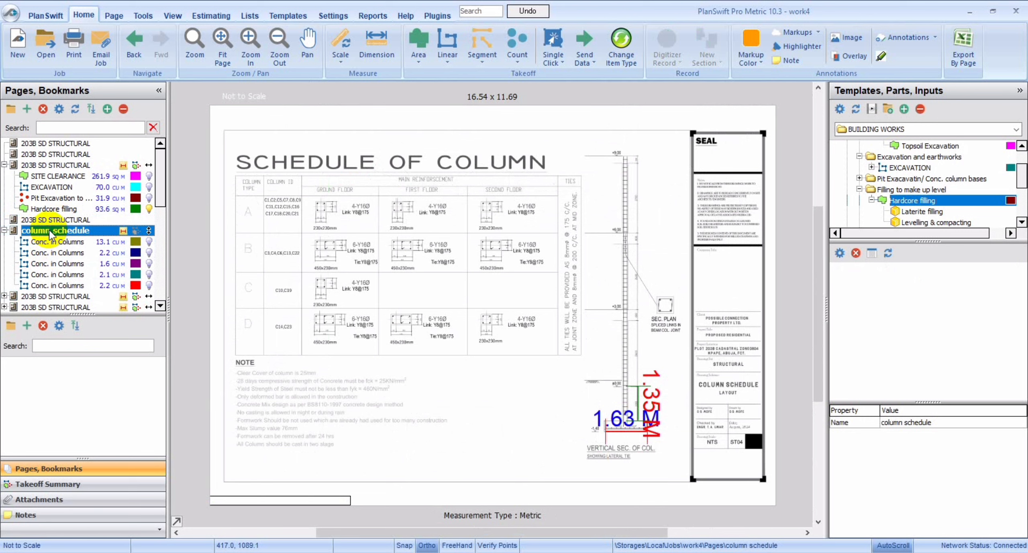
pyautogui.click(50, 220)
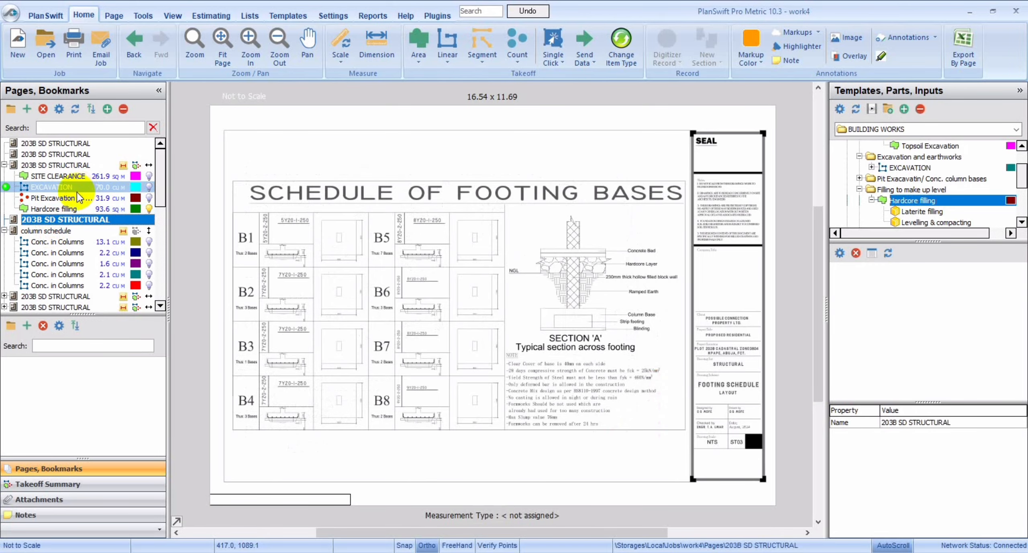
# Set the laterite filling thickness of the Hardcore filling takeoff to 0.45 and check its recalculated part quantities.
pyautogui.doubleClick(47, 209)
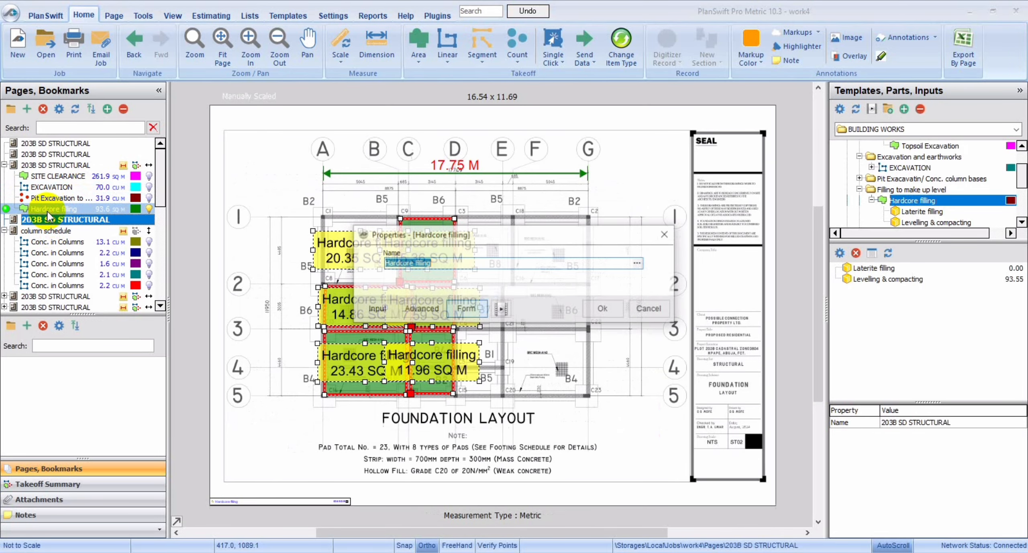
pyautogui.click(665, 233)
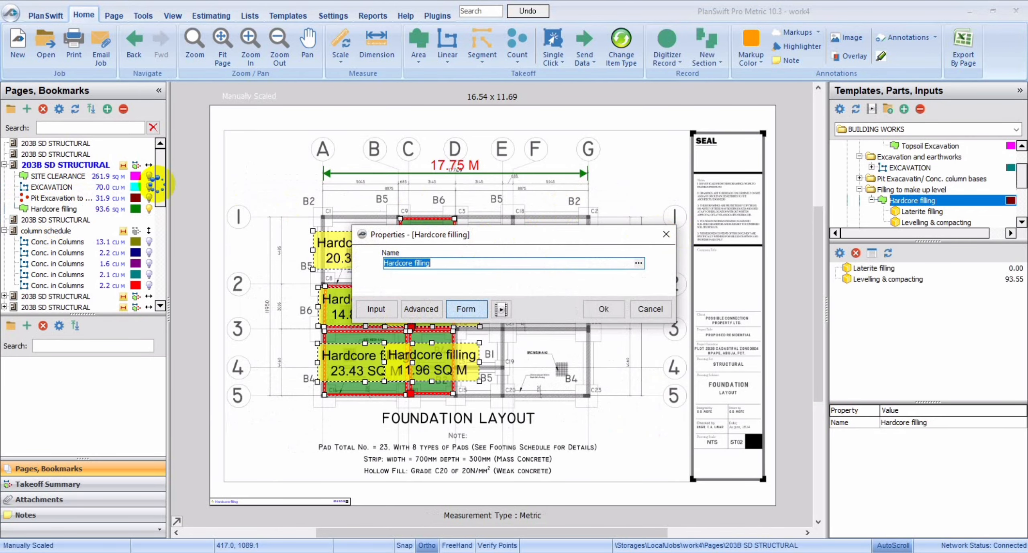
pyautogui.click(63, 208)
pyautogui.doubleClick(63, 208)
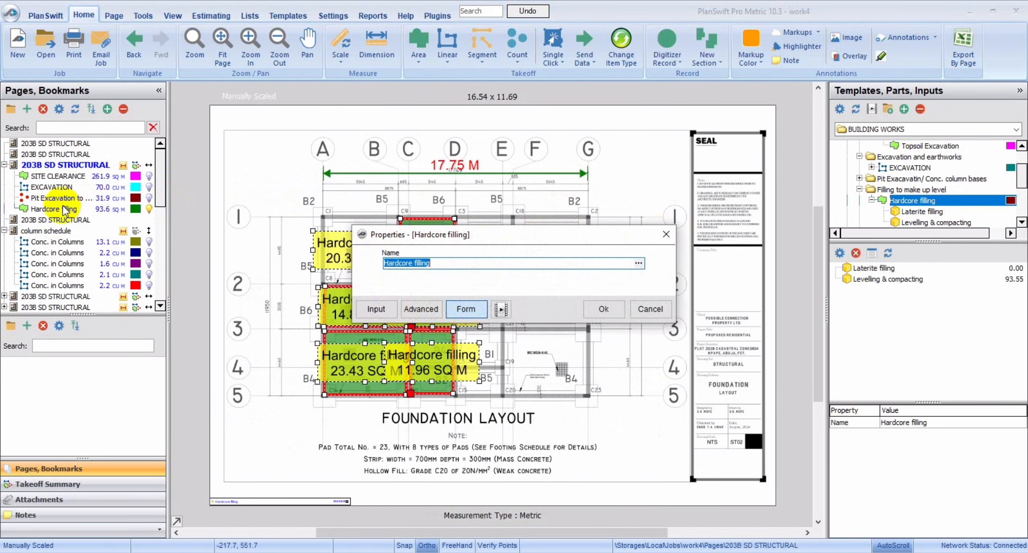
pyautogui.click(376, 309)
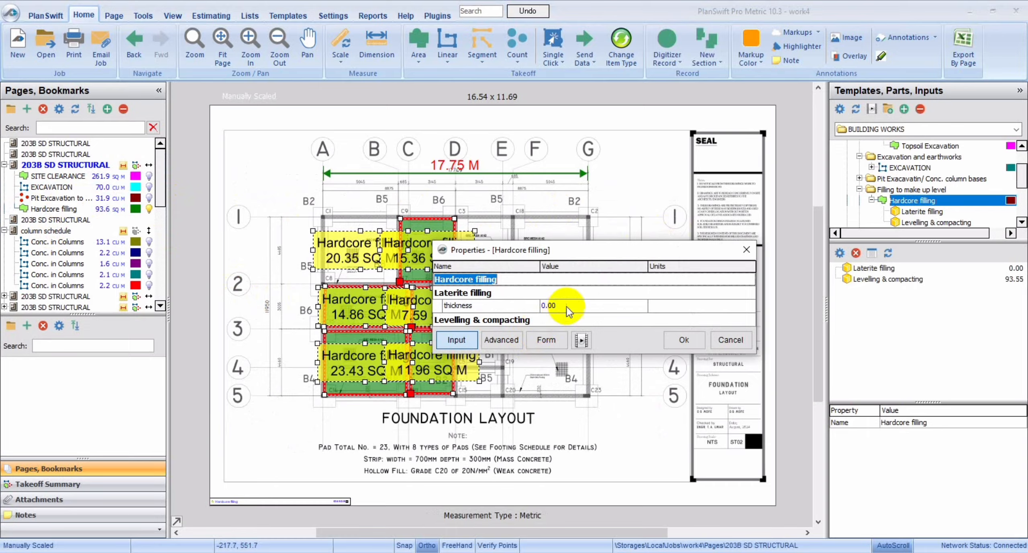
pyautogui.click(567, 306)
pyautogui.click(641, 306)
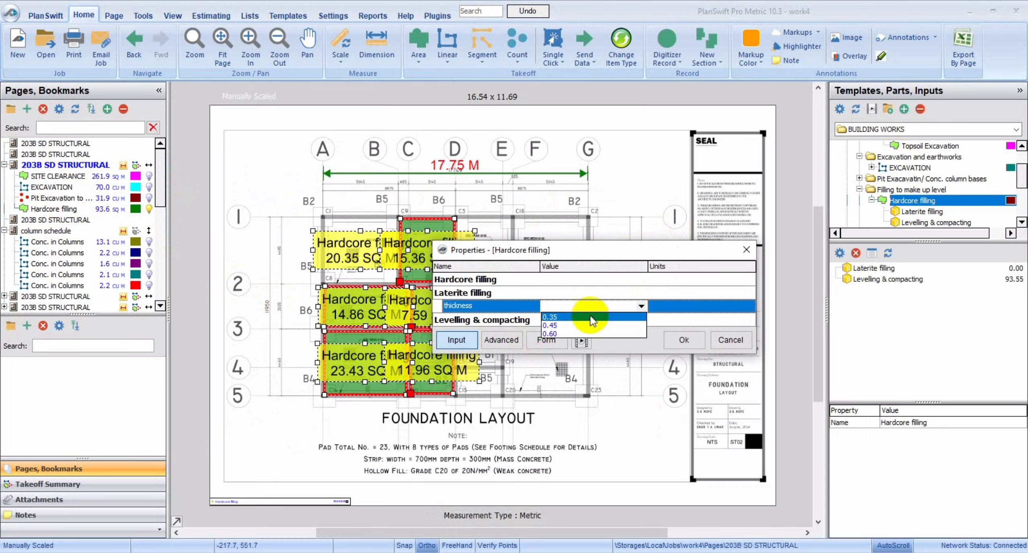
pyautogui.click(582, 323)
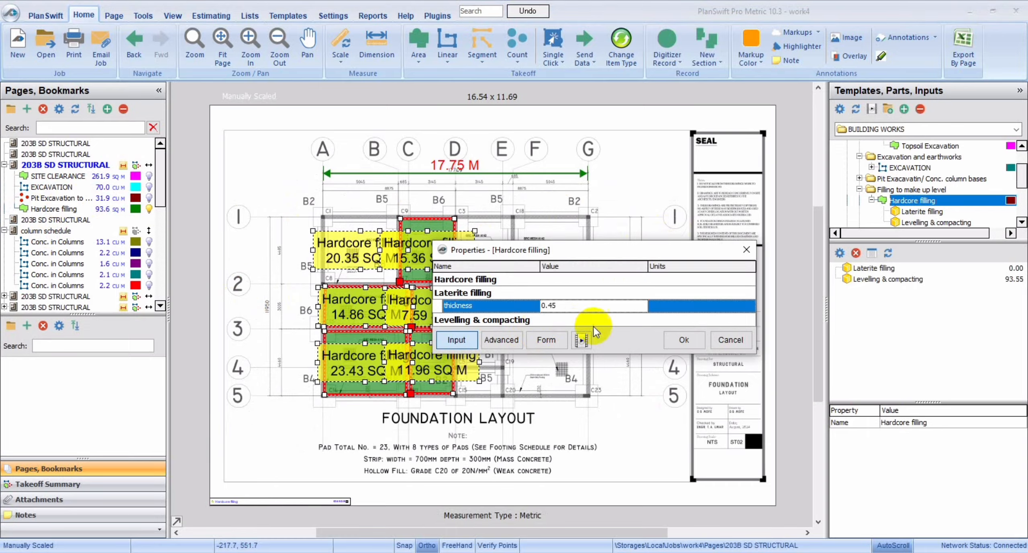
pyautogui.click(702, 344)
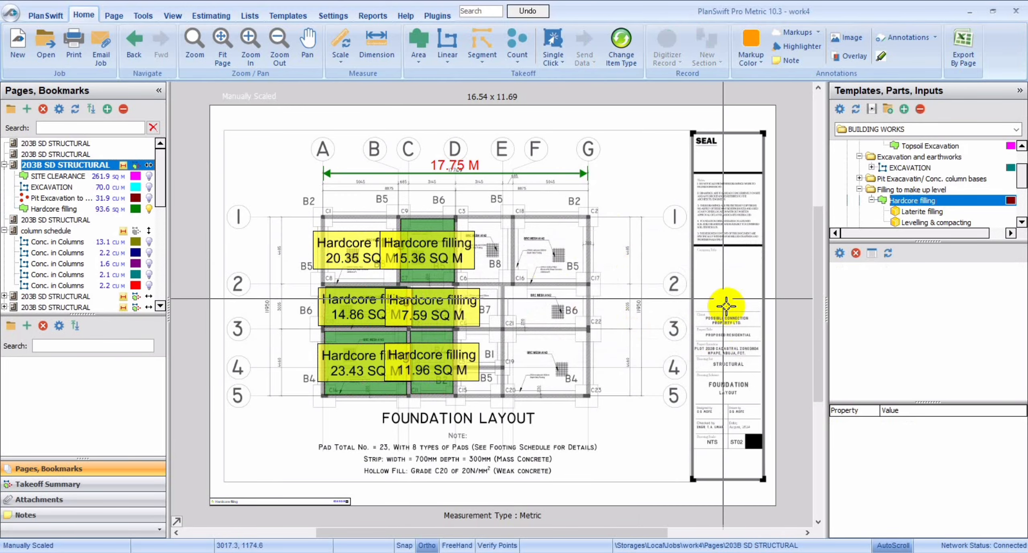
pyautogui.click(75, 209)
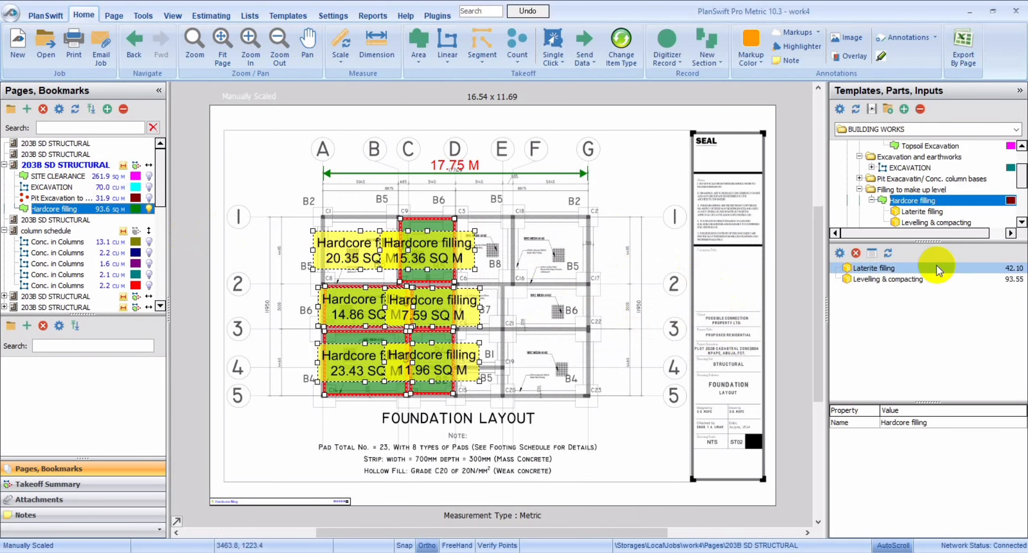
# Start a Conc. in bed takeoff from the Conc. Bedding, Steps and Ramp templates, accepting the 0.15 m thickness.
pyautogui.click(1022, 222)
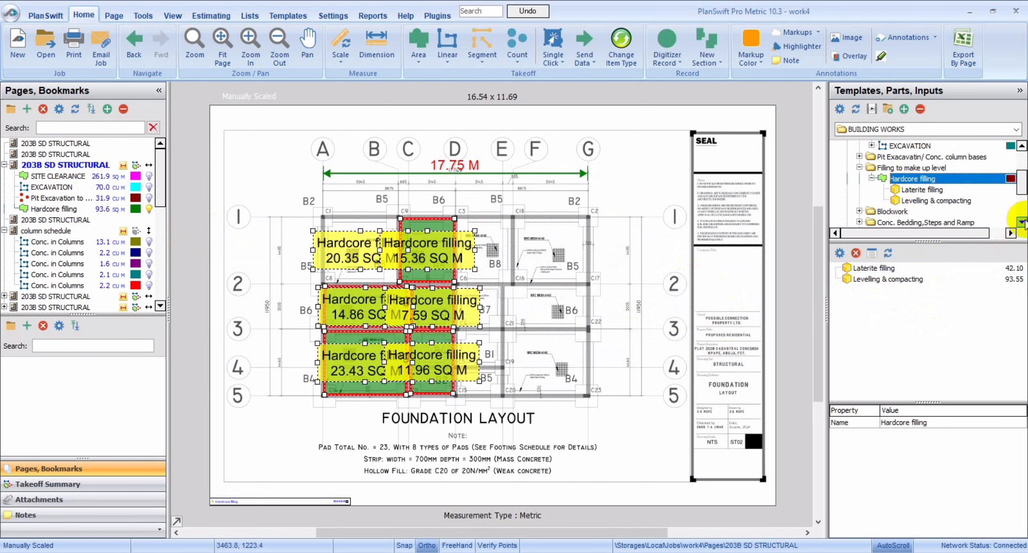
pyautogui.click(1022, 222)
pyautogui.click(1022, 222)
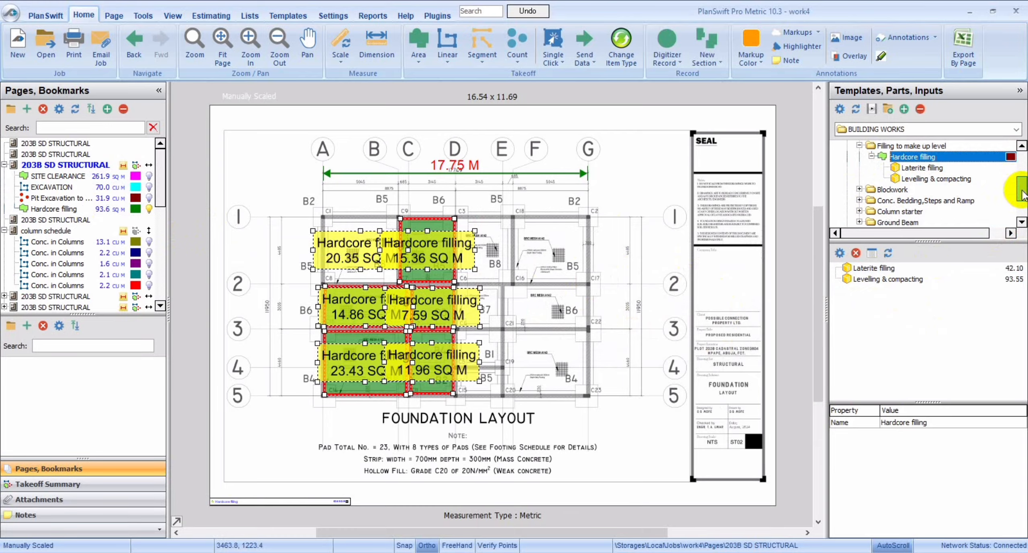
pyautogui.moveTo(1024, 195); pyautogui.dragTo(1023, 187)
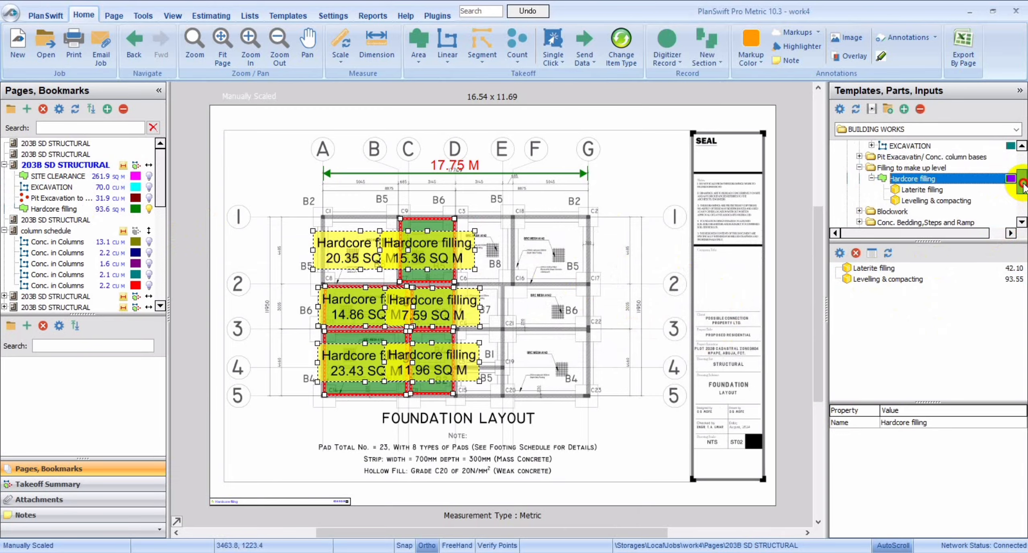
pyautogui.moveTo(1024, 187)
pyautogui.mouseDown()
pyautogui.moveTo(1023, 173)
pyautogui.moveTo(1024, 198)
pyautogui.mouseUp()
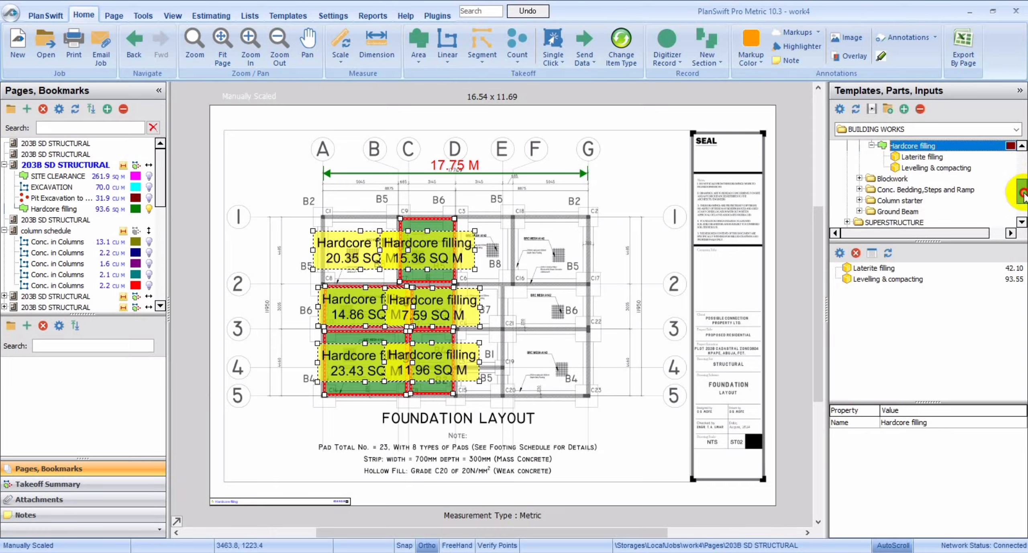
pyautogui.click(859, 188)
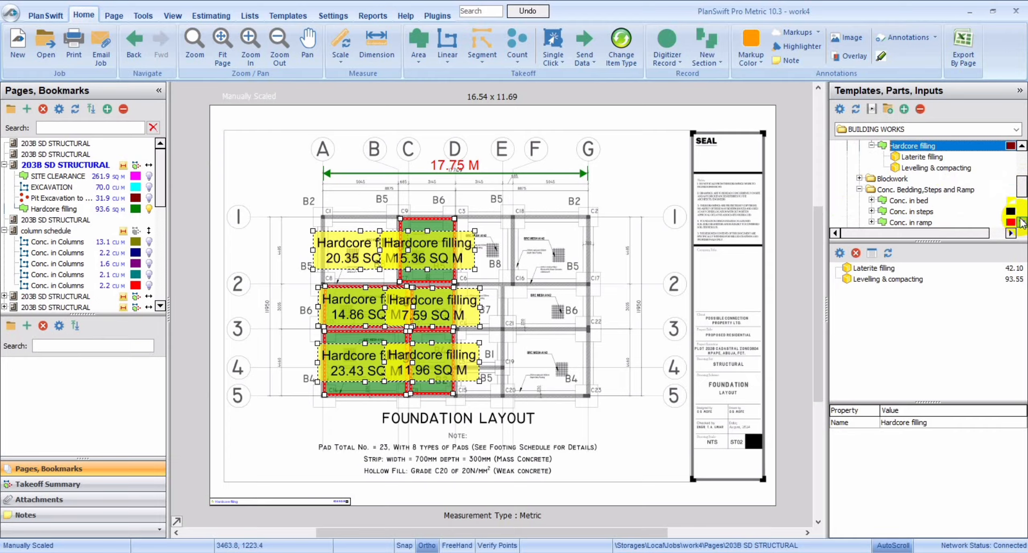
pyautogui.click(1022, 222)
pyautogui.click(840, 190)
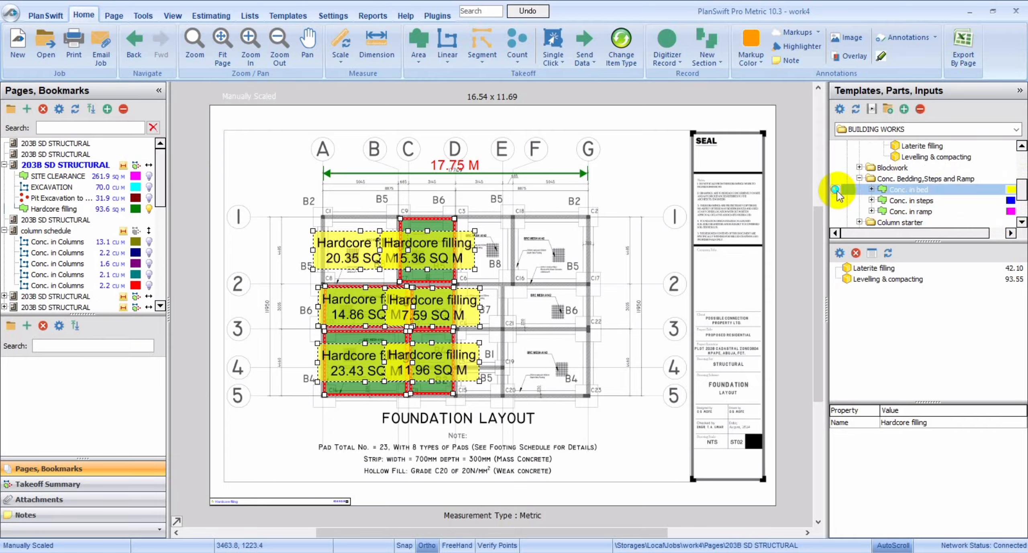
pyautogui.doubleClick(839, 190)
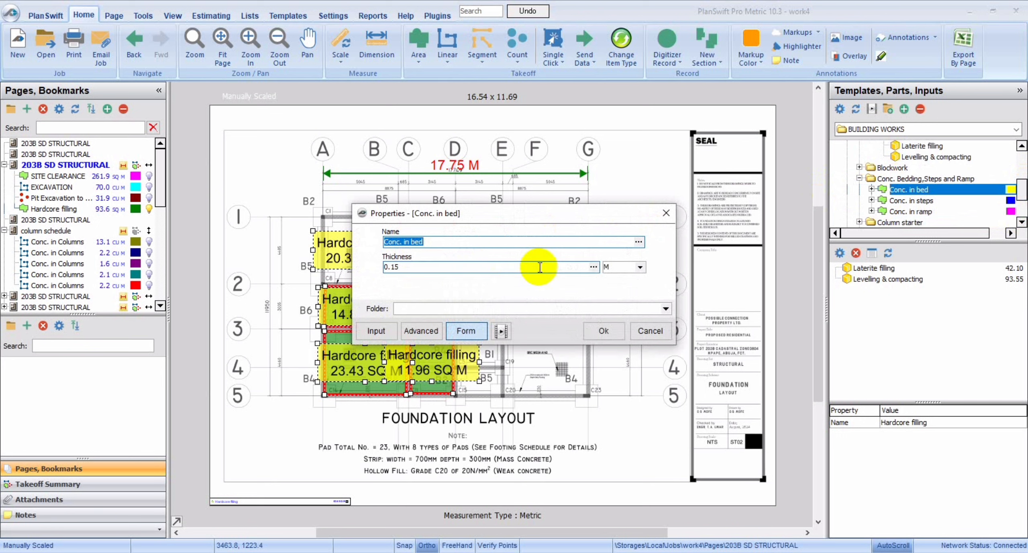
pyautogui.click(593, 331)
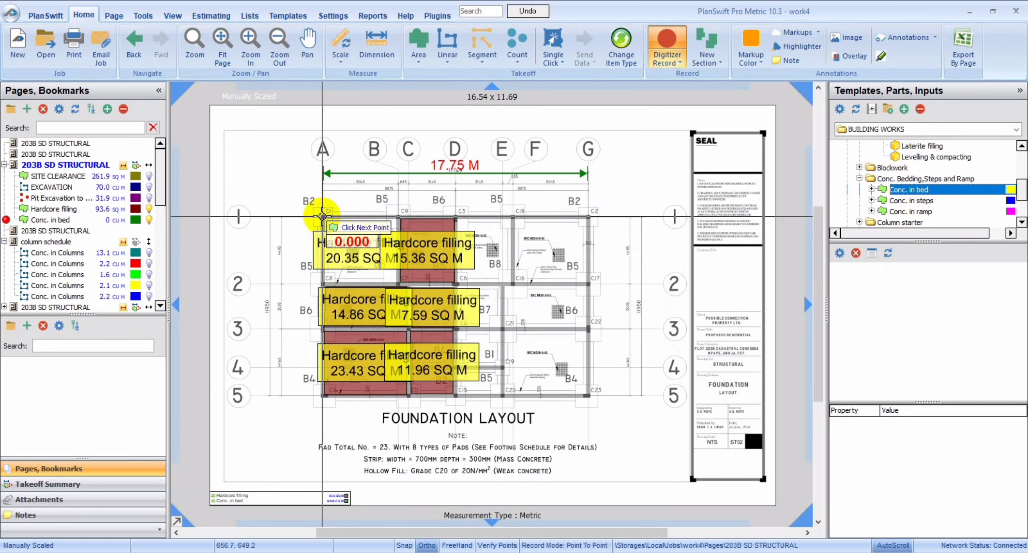
# Outline the concrete bed between grid lines A to D and 1 to 5, about 110.5 sq m, and hide it and the hardcore filling.
pyautogui.click(456, 218)
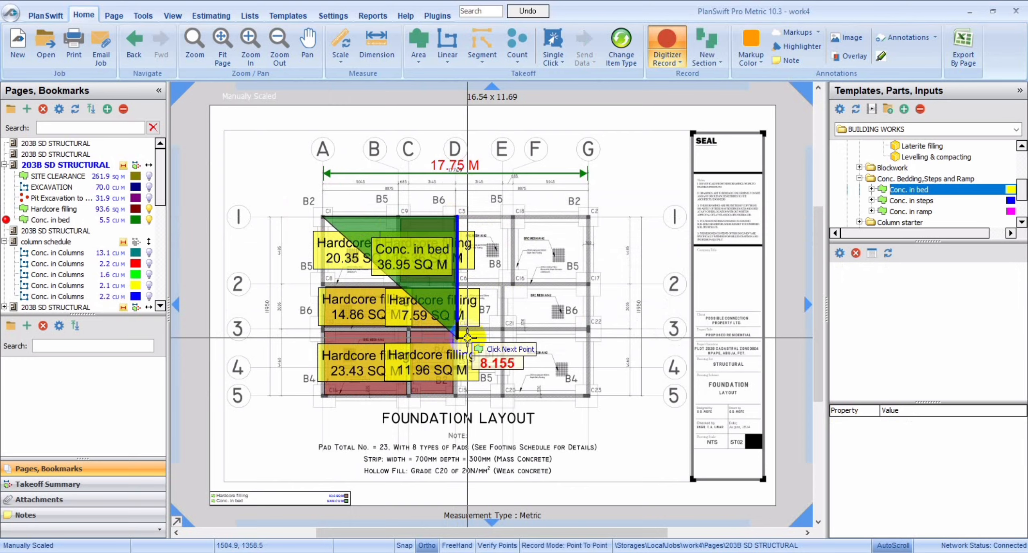
pyautogui.click(456, 397)
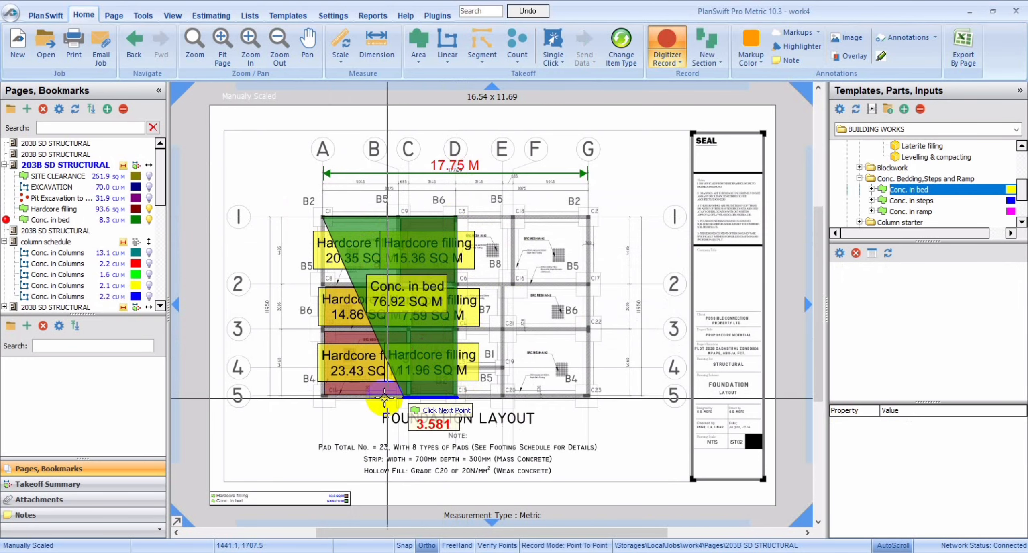
pyautogui.doubleClick(322, 396)
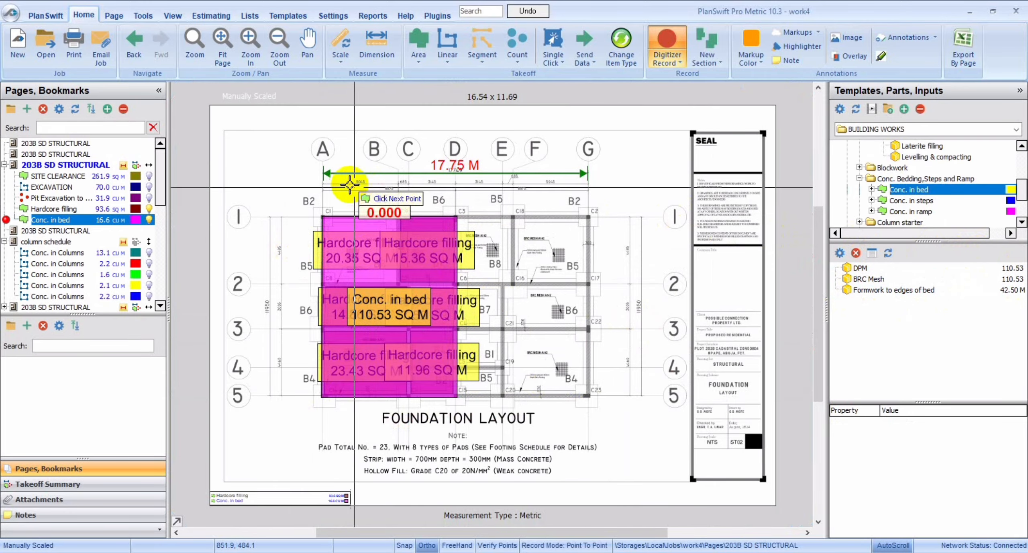
pyautogui.click(149, 219)
pyautogui.click(148, 208)
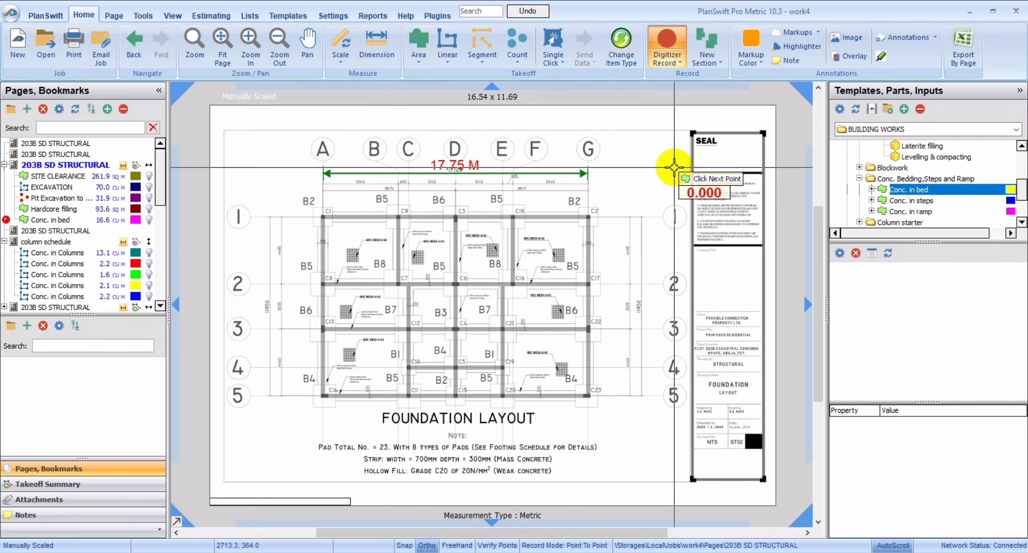
# Collapse the Conc. Bedding, Steps and Ramp templates and expand Column starter down to the parts of Conc. in Column starter.
pyautogui.click(859, 178)
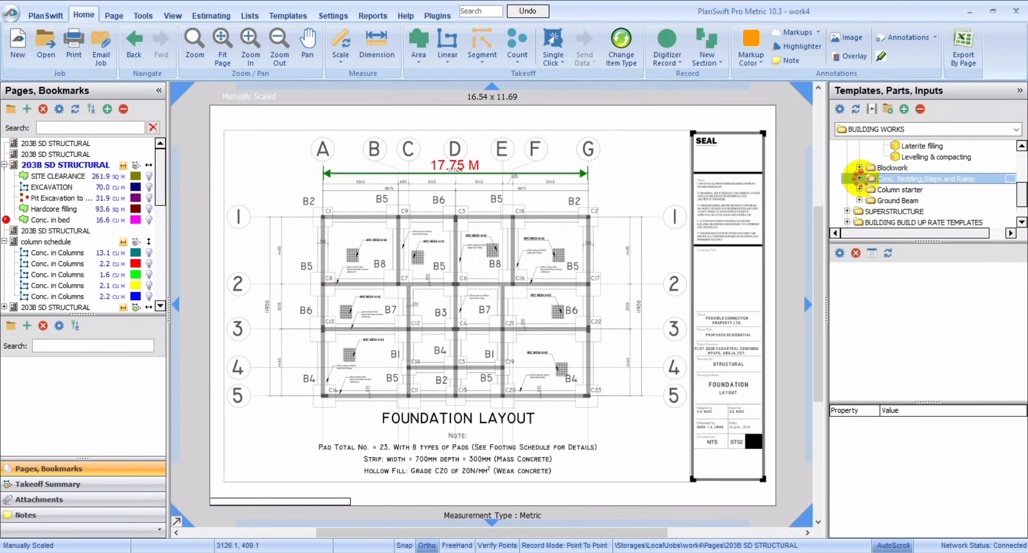
pyautogui.click(859, 185)
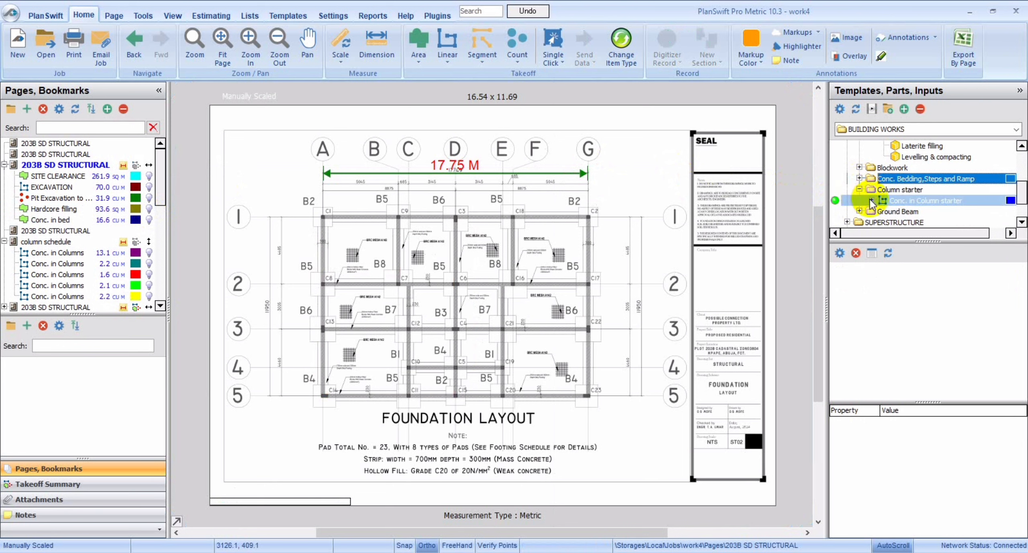
pyautogui.click(871, 200)
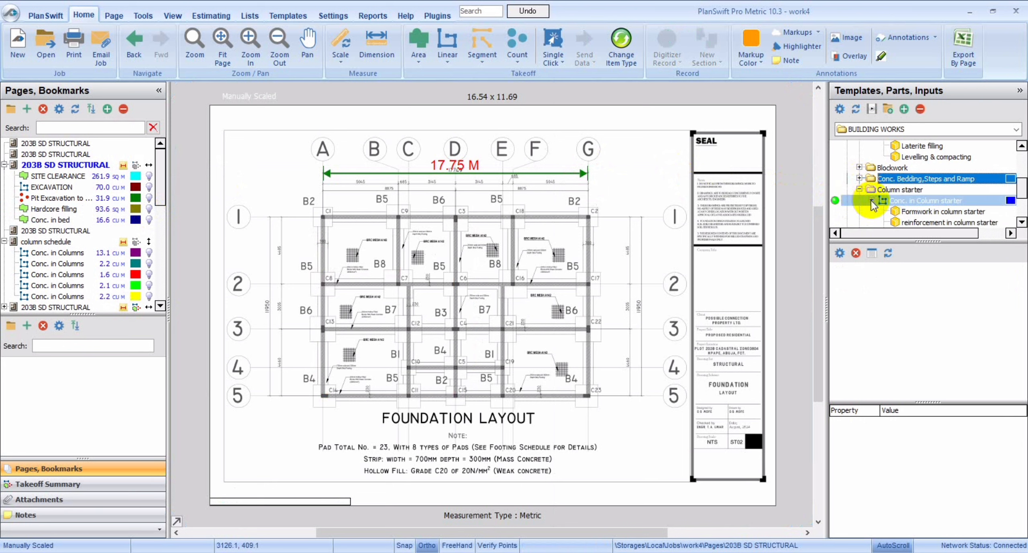
pyautogui.doubleClick(835, 200)
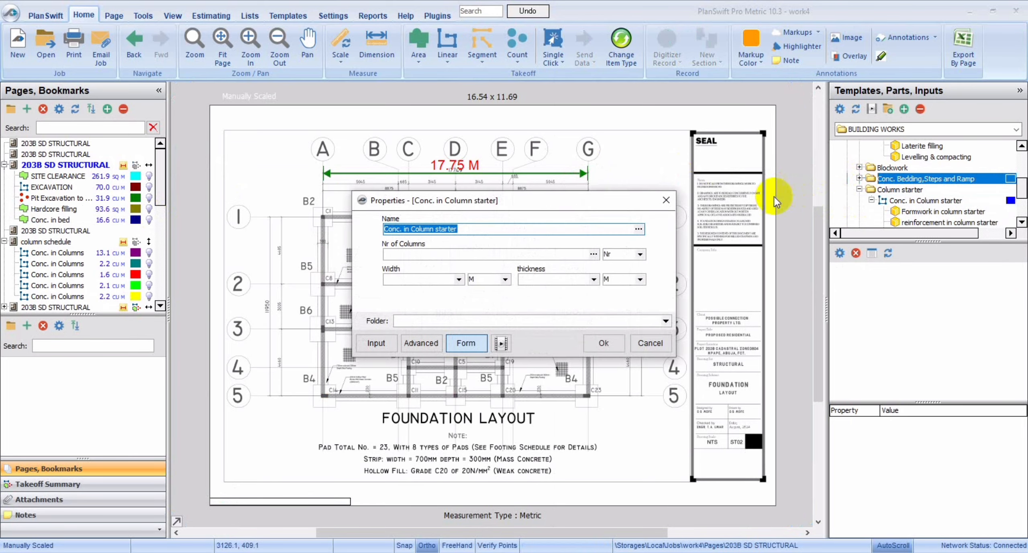
pyautogui.click(533, 254)
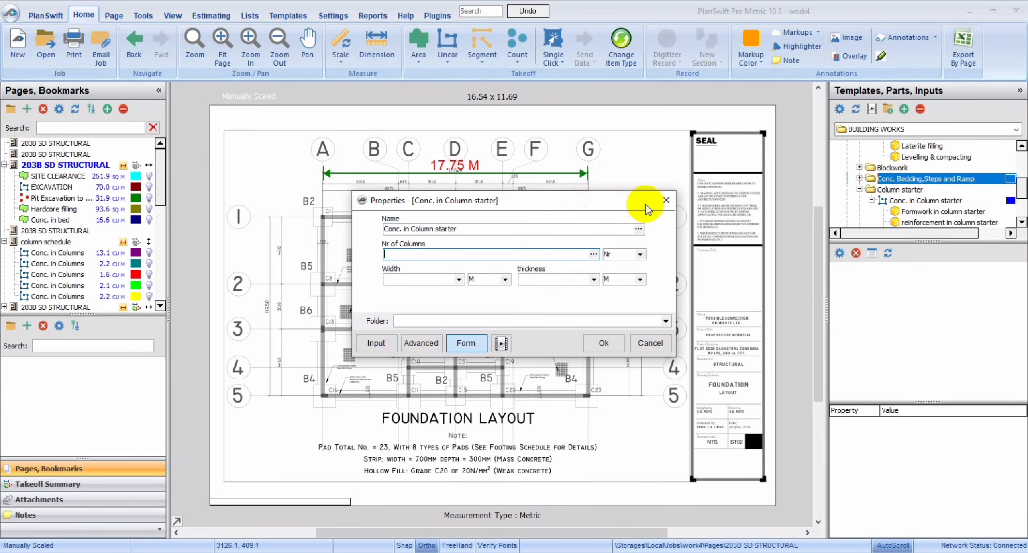
pyautogui.click(666, 200)
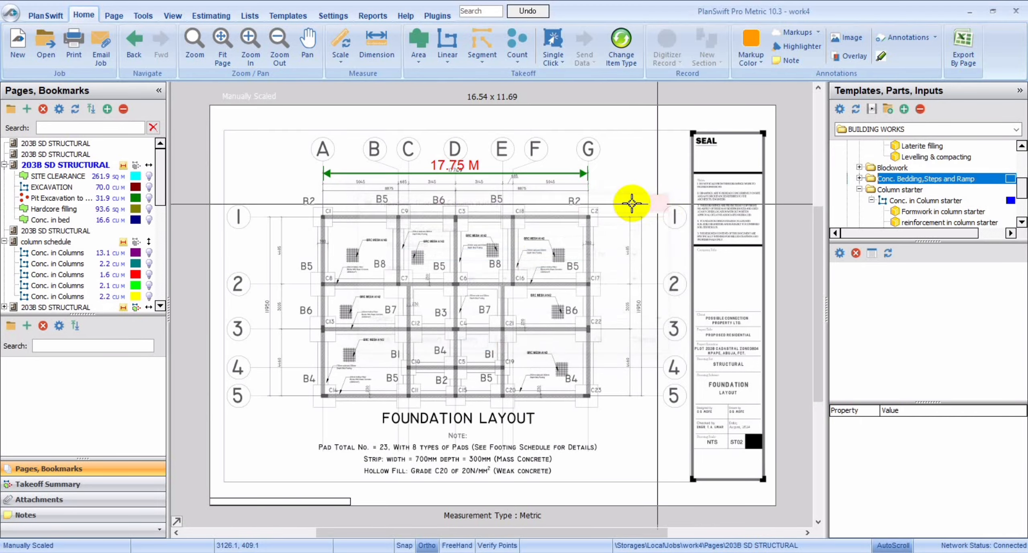
# Examine the column types, IDs and ground floor sizes in the column schedule and check them against the foundation layout.
pyautogui.click(47, 242)
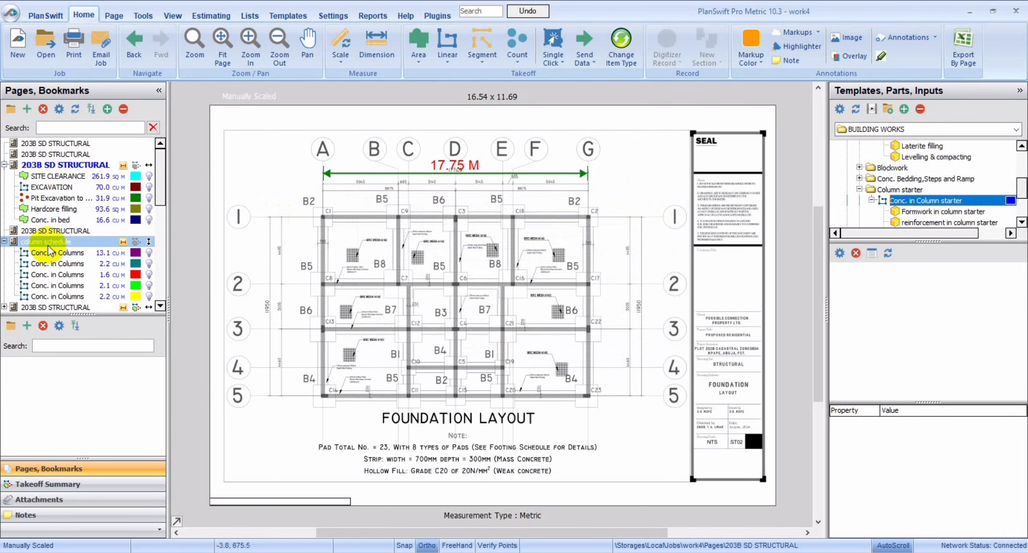
pyautogui.click(48, 242)
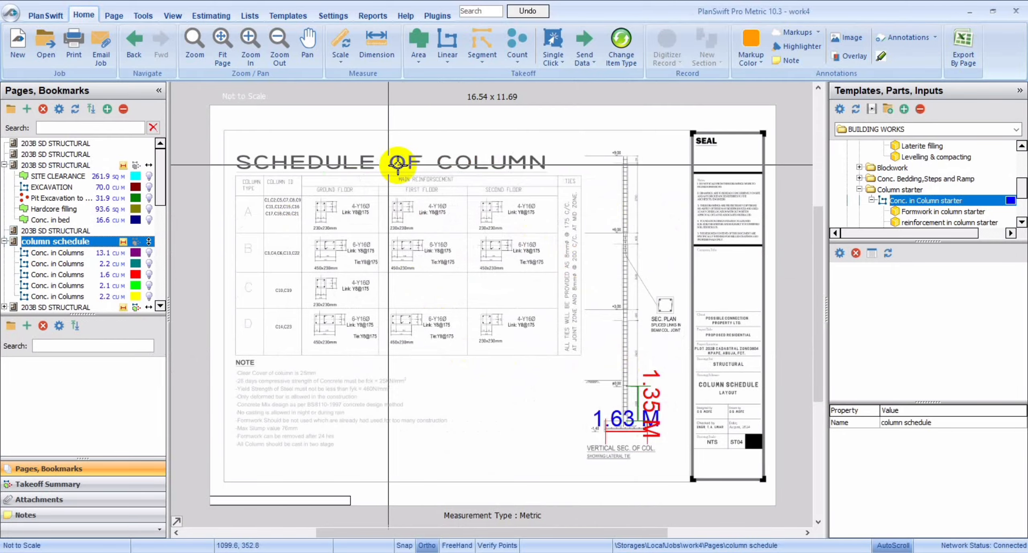
pyautogui.click(255, 39)
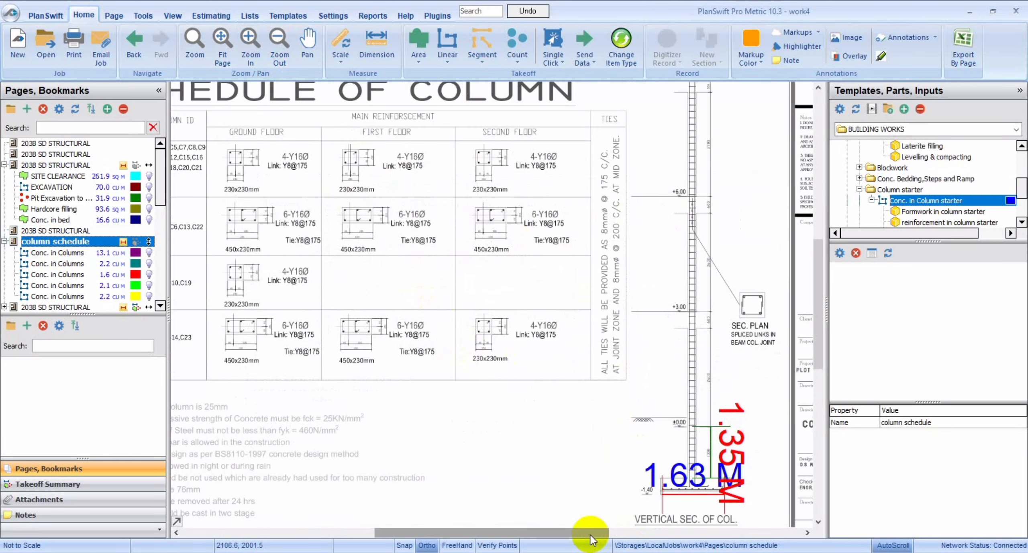
pyautogui.moveTo(590, 535)
pyautogui.mouseDown()
pyautogui.moveTo(507, 534)
pyautogui.moveTo(525, 534)
pyautogui.mouseUp()
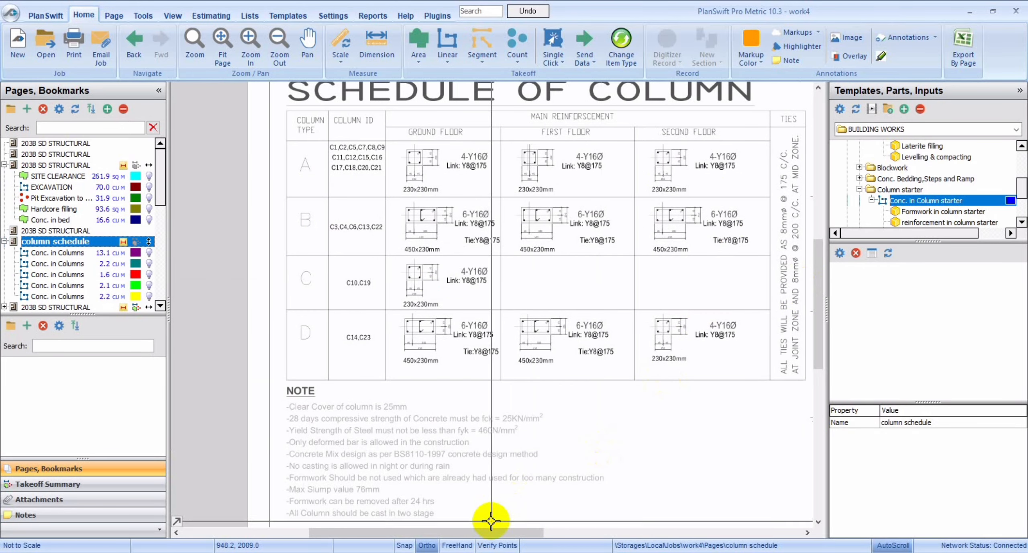
pyautogui.moveTo(490, 528); pyautogui.dragTo(522, 531)
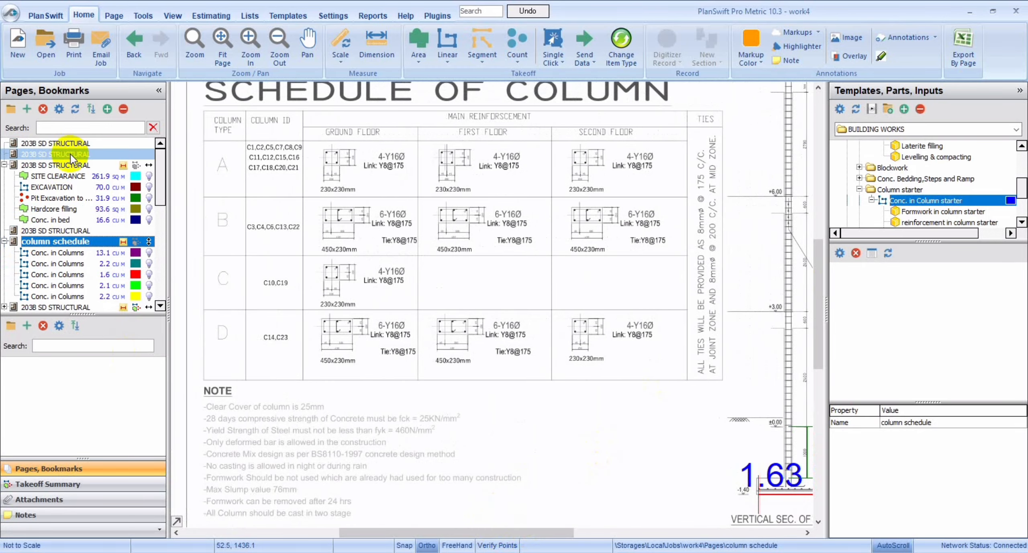
pyautogui.click(68, 165)
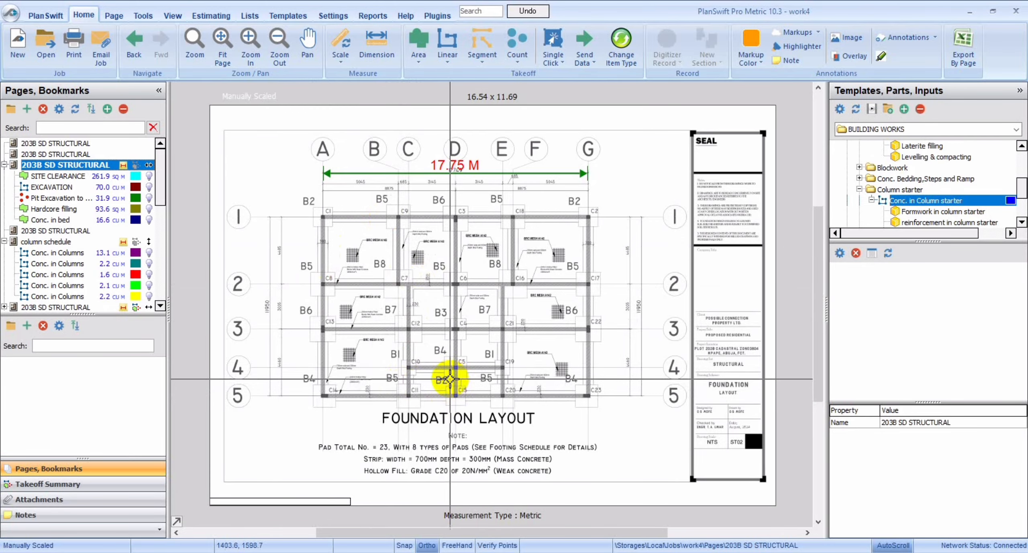
# Start a Conc. in Column starter takeoff on the column schedule page with 9 columns, 0.23 m width and 0.23 m thickness.
pyautogui.click(40, 242)
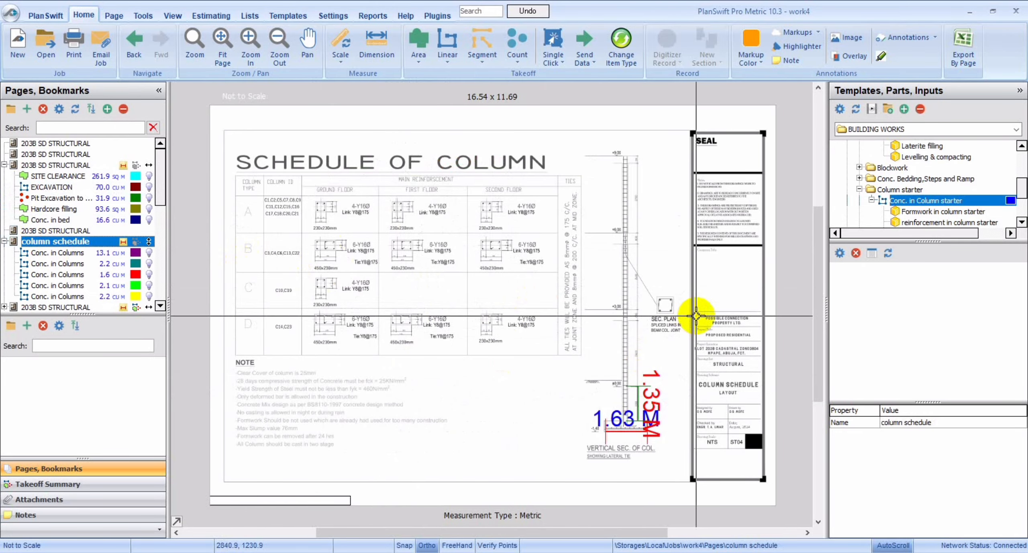
pyautogui.doubleClick(840, 203)
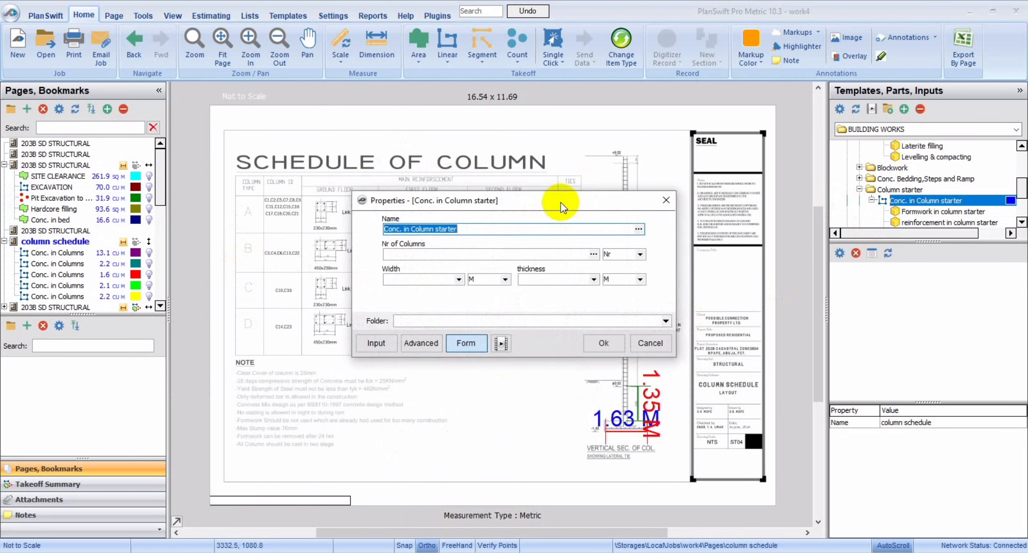
pyautogui.click(531, 254)
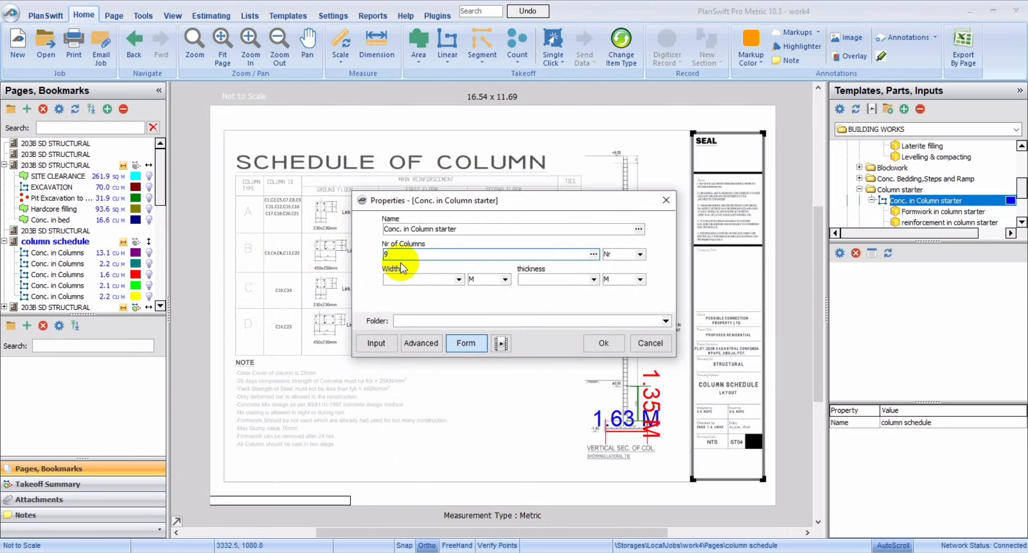
pyautogui.click(458, 279)
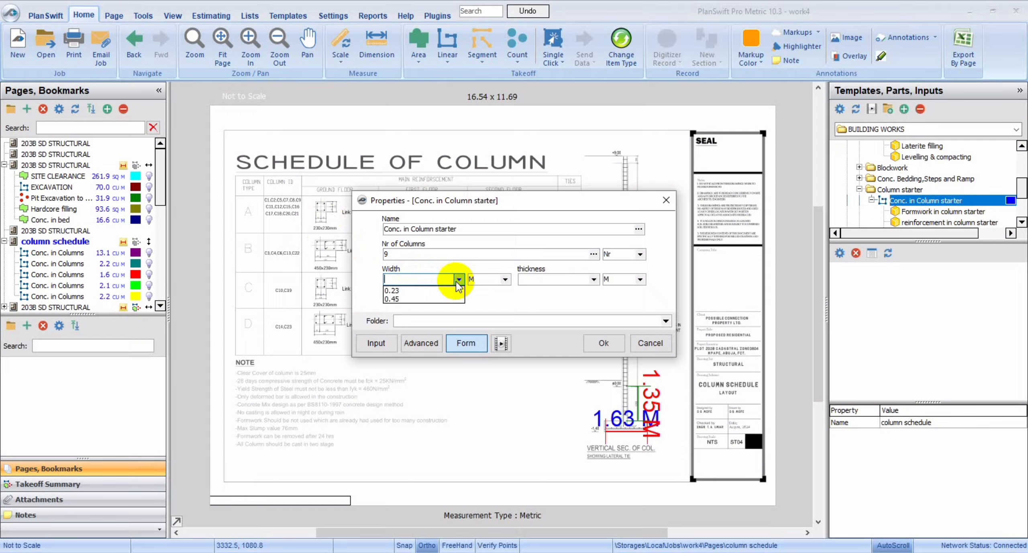
pyautogui.click(436, 291)
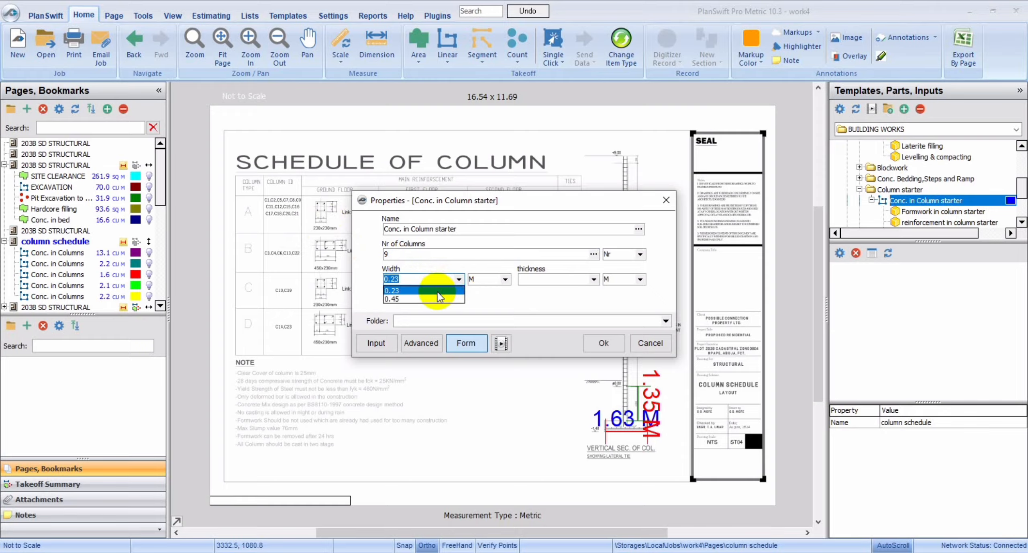
pyautogui.click(594, 280)
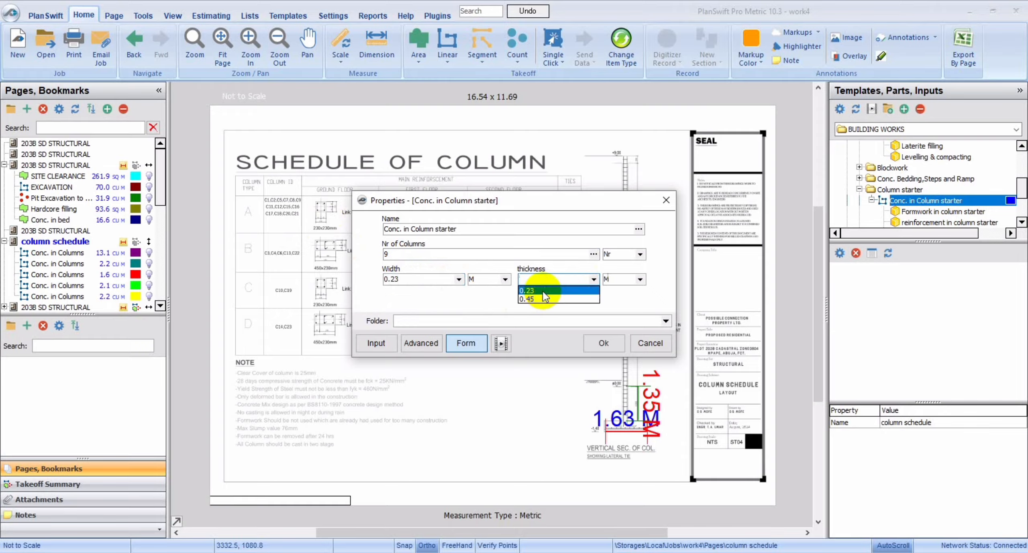
pyautogui.click(543, 293)
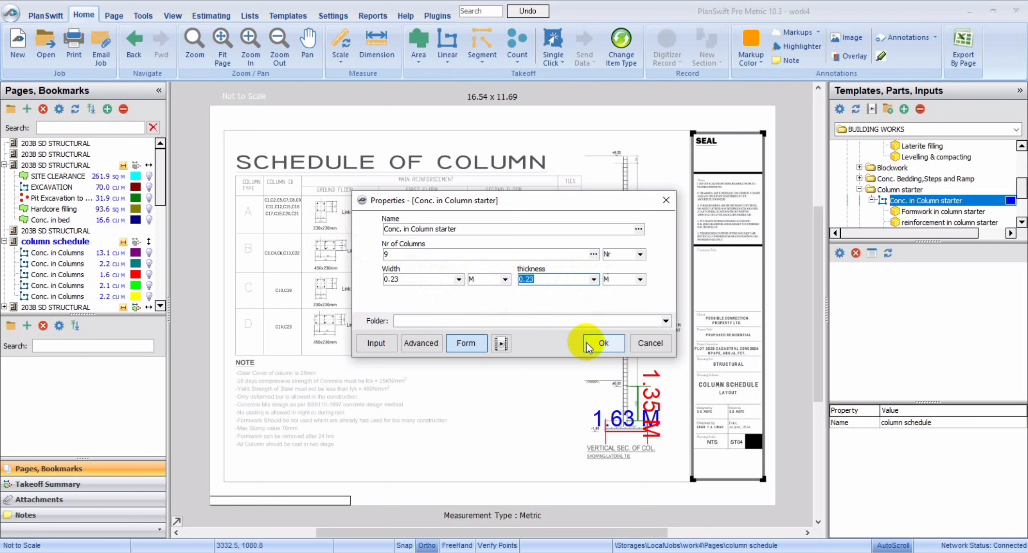
pyautogui.click(601, 342)
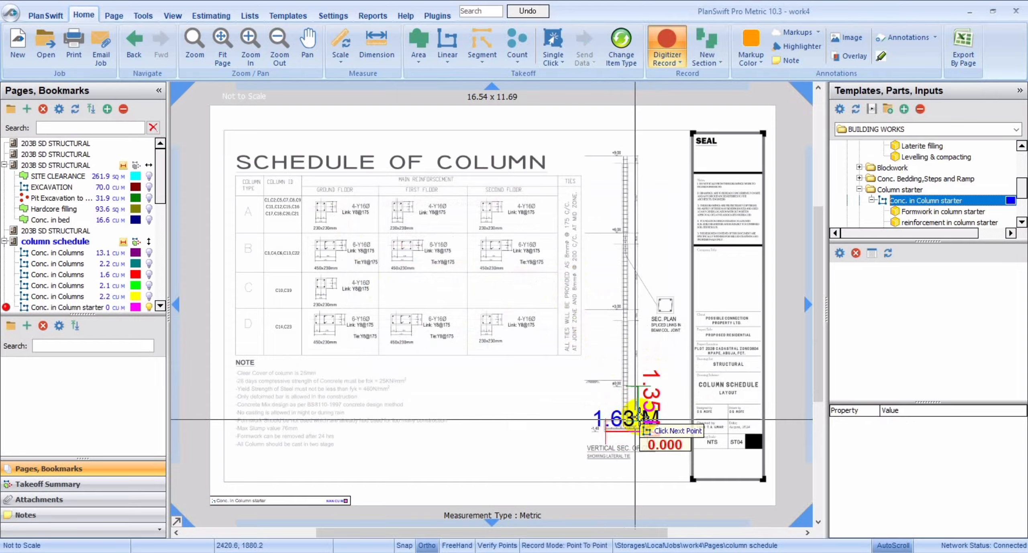
# Trace the column starter height in the vertical column section from the base up to ground level, about 1.87 m.
pyautogui.click(248, 45)
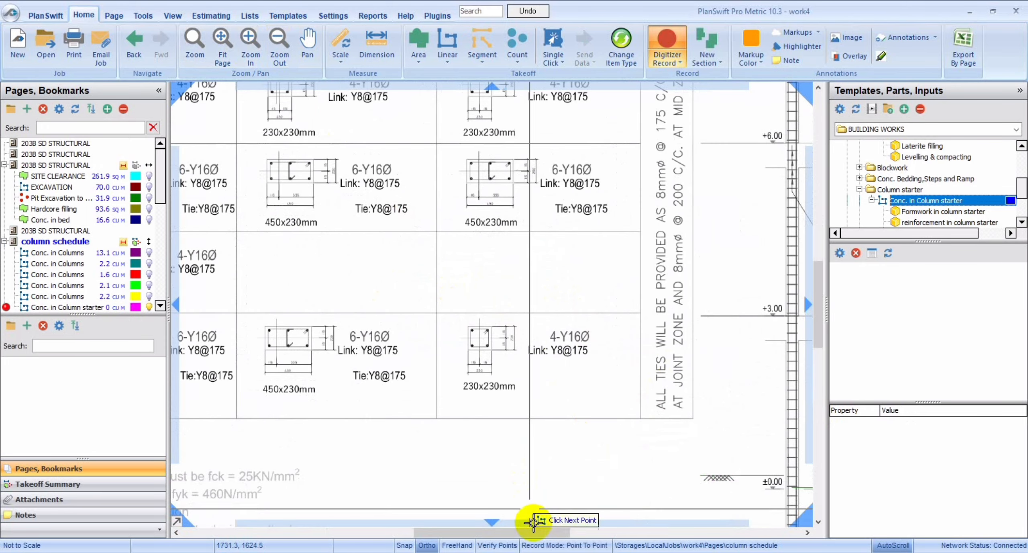
pyautogui.moveTo(535, 533); pyautogui.dragTo(548, 470)
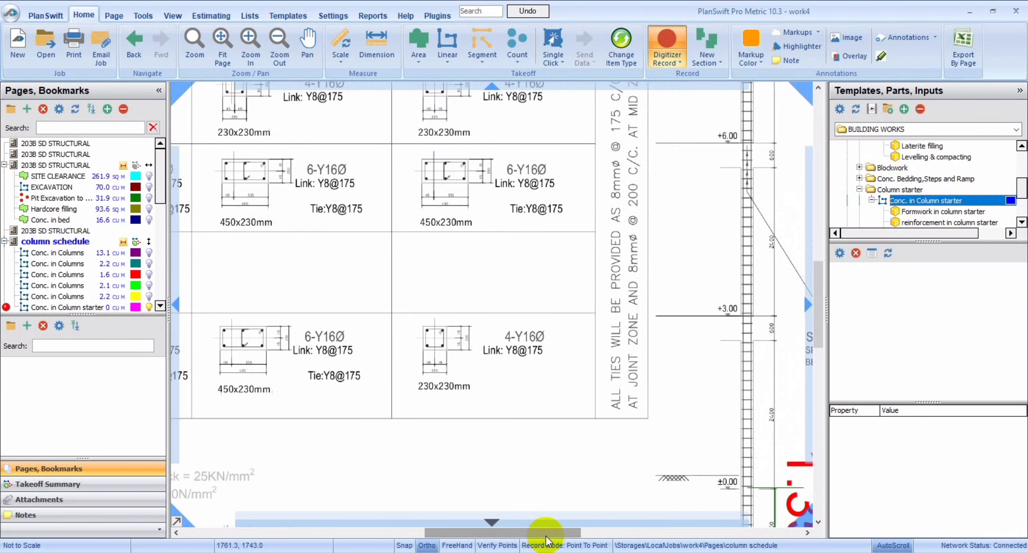
pyautogui.moveTo(819, 336); pyautogui.dragTo(819, 366)
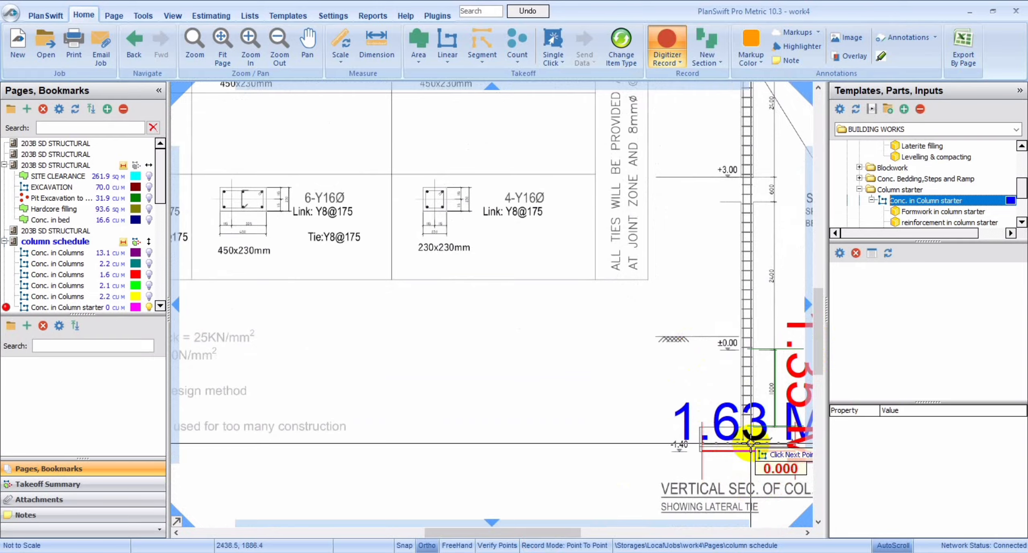
pyautogui.click(750, 443)
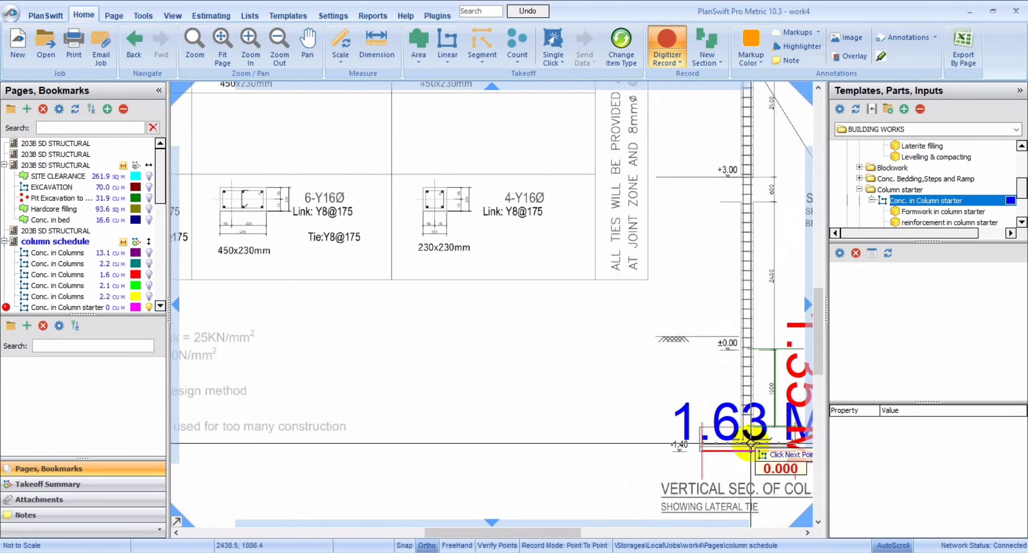
pyautogui.click(746, 337)
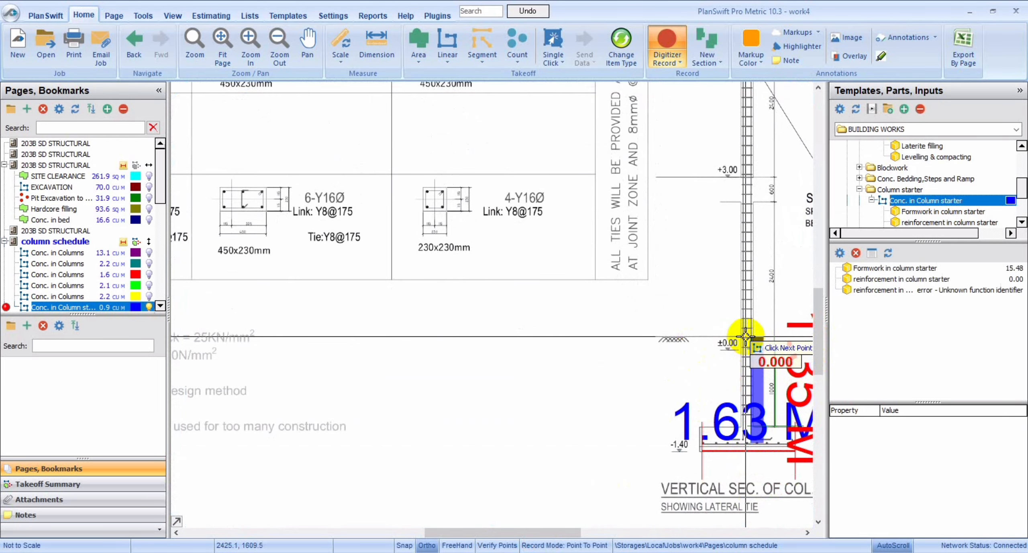
# Set the column starter's main reinforcement to a 16 mm bar diameter and a bar weight of 1.577 kg.
pyautogui.doubleClick(116, 306)
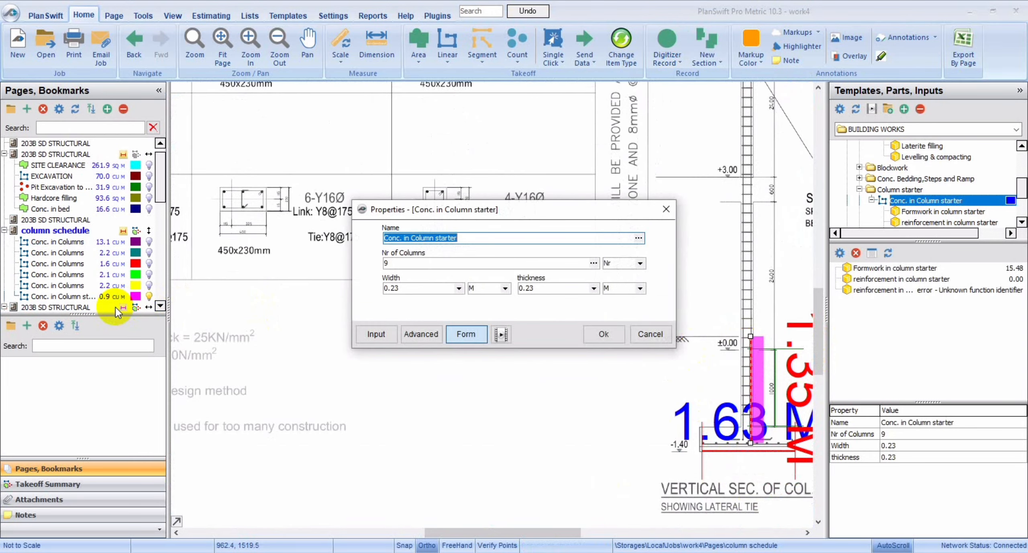
pyautogui.click(385, 334)
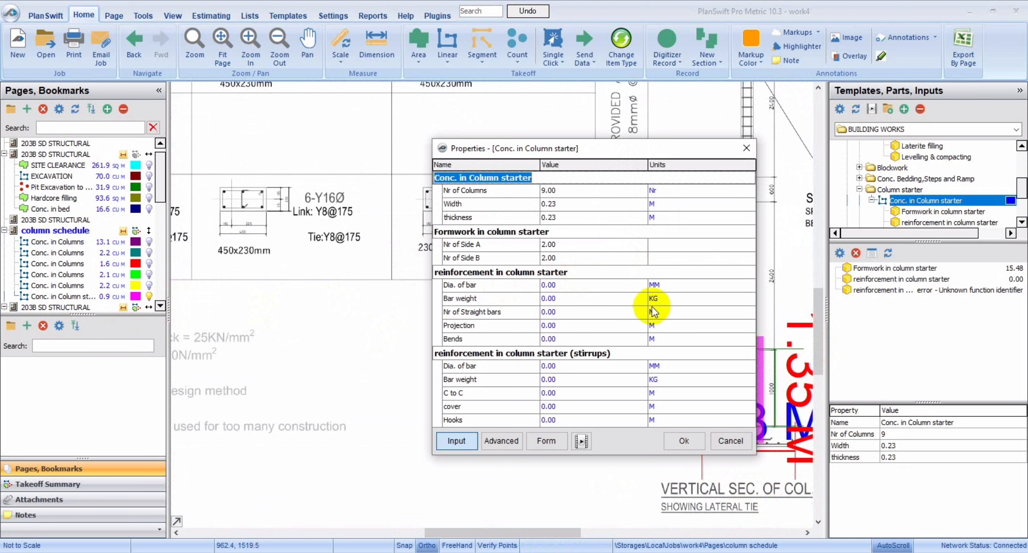
pyautogui.click(610, 286)
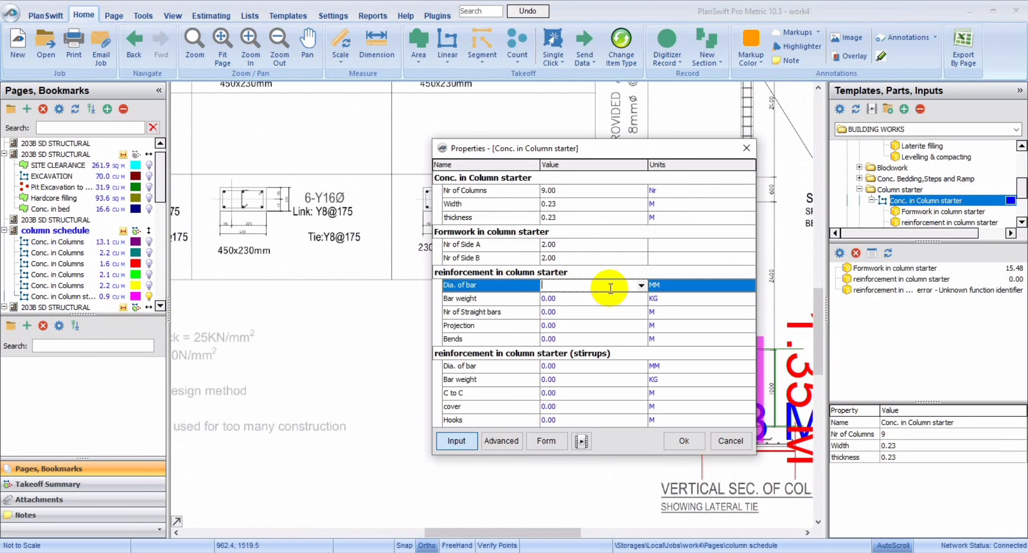
pyautogui.click(641, 285)
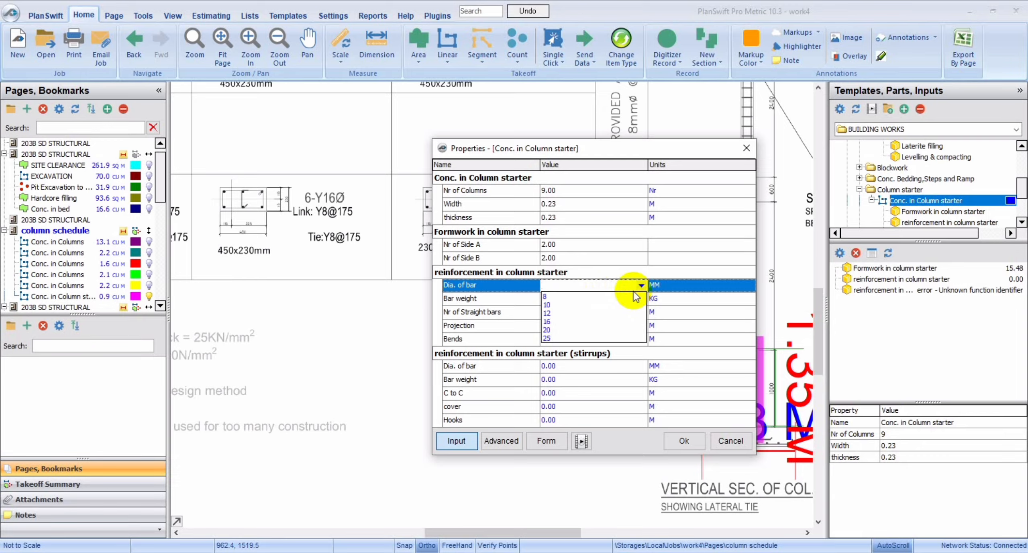
pyautogui.click(565, 321)
pyautogui.click(616, 302)
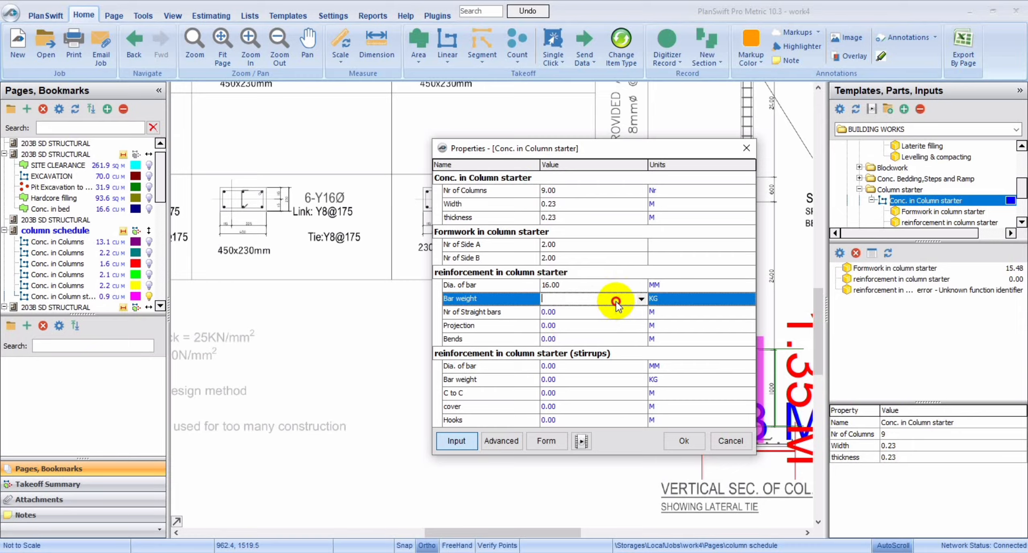
pyautogui.click(641, 299)
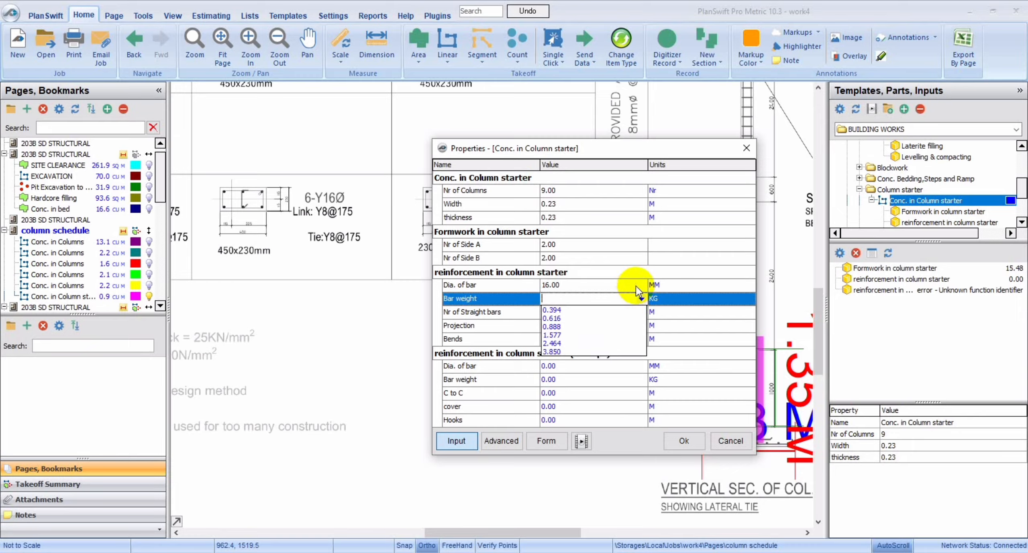
pyautogui.click(636, 286)
pyautogui.click(642, 285)
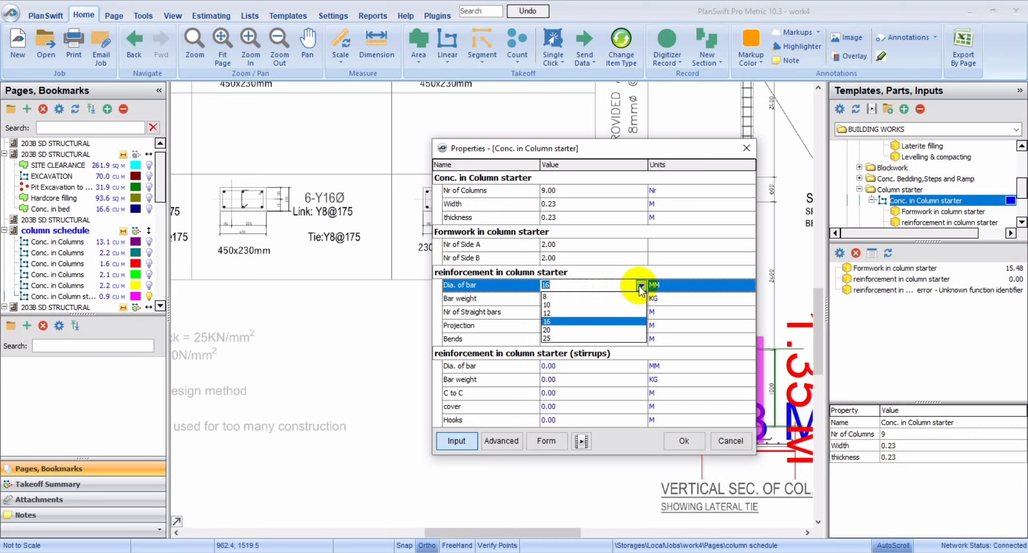
pyautogui.click(512, 298)
pyautogui.click(586, 299)
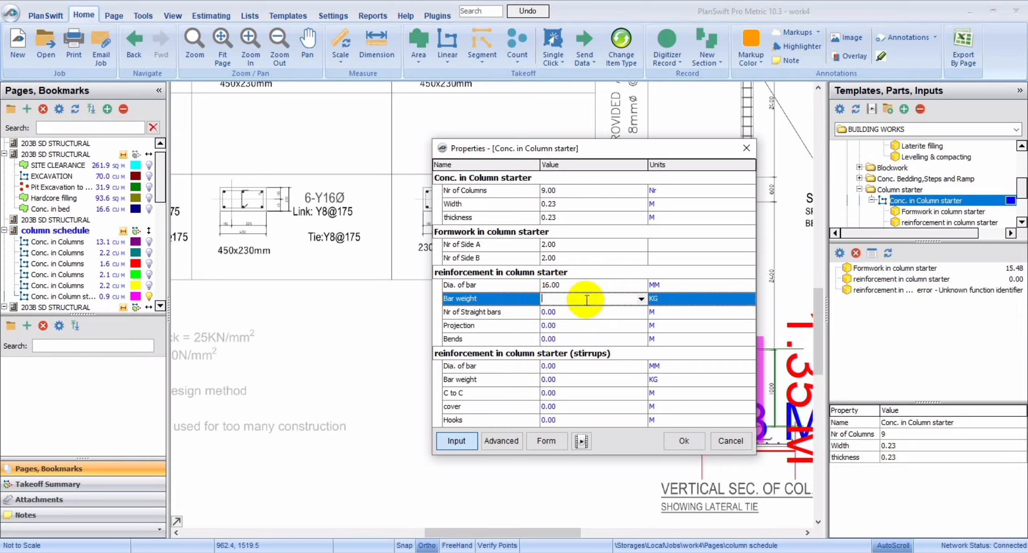
pyautogui.click(640, 300)
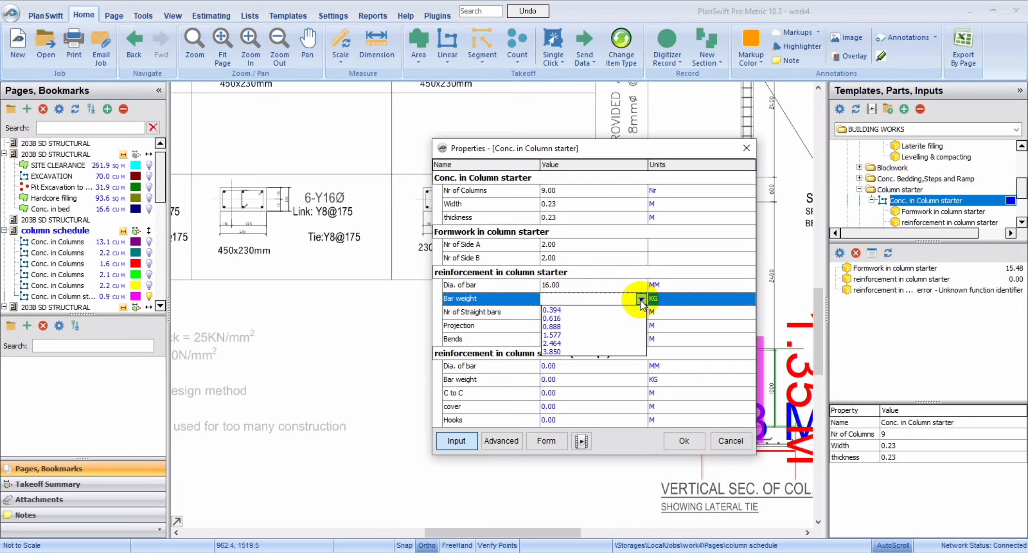
pyautogui.click(556, 335)
# Give the main reinforcement 4 straight bars, a 0.40 m projection and 0.40 m bends.
pyautogui.click(594, 317)
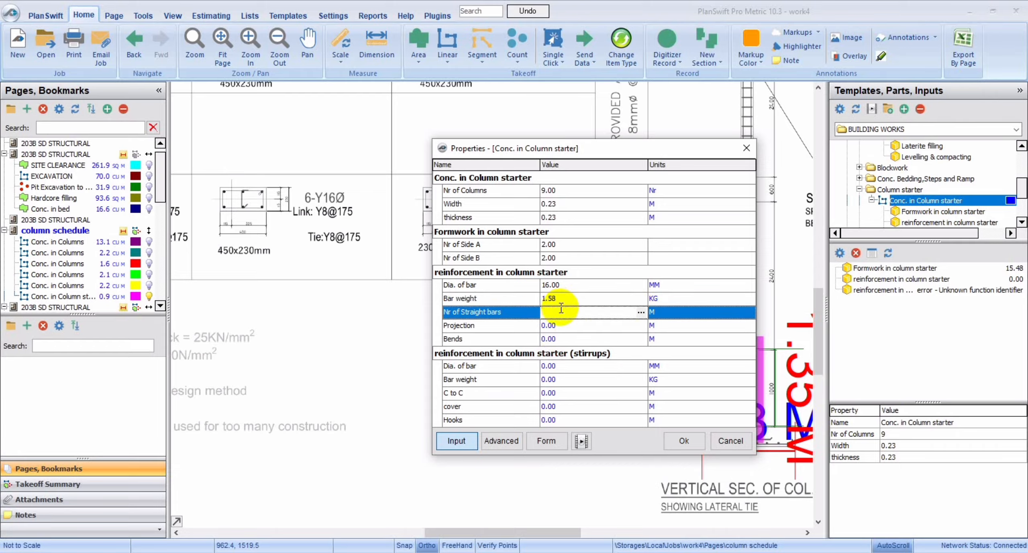
pyautogui.click(555, 324)
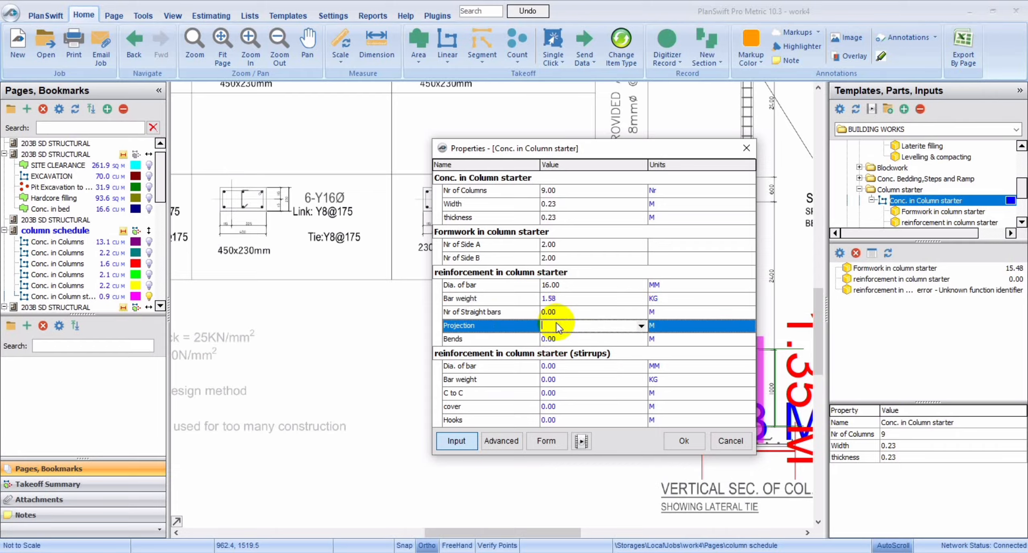
pyautogui.click(593, 312)
pyautogui.write('4')
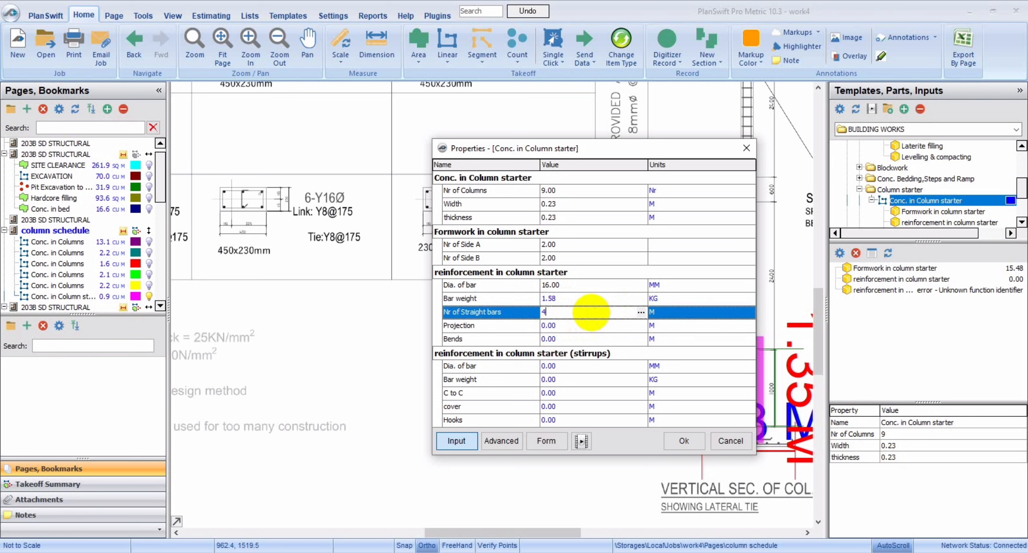
pyautogui.click(592, 325)
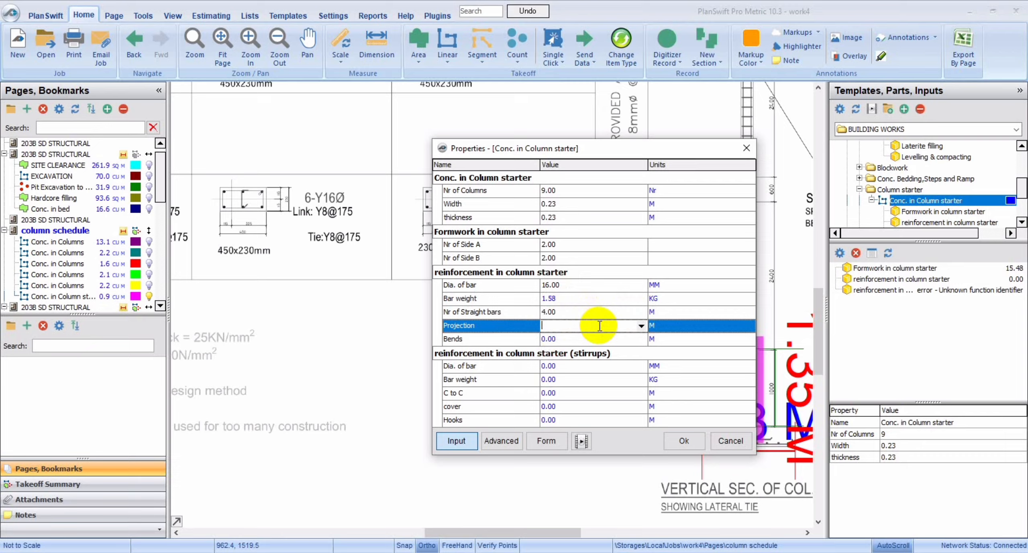
pyautogui.click(642, 326)
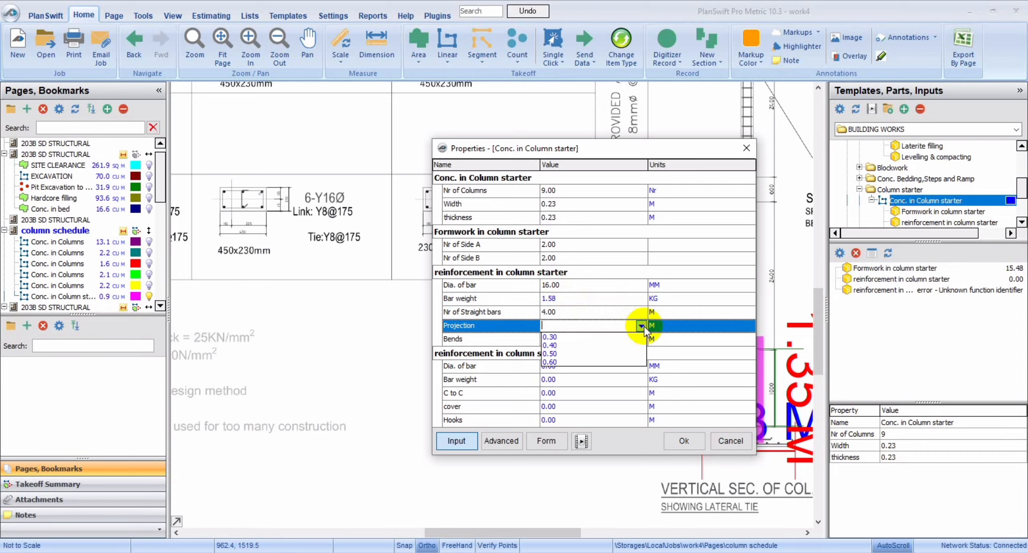
pyautogui.click(580, 344)
pyautogui.click(605, 338)
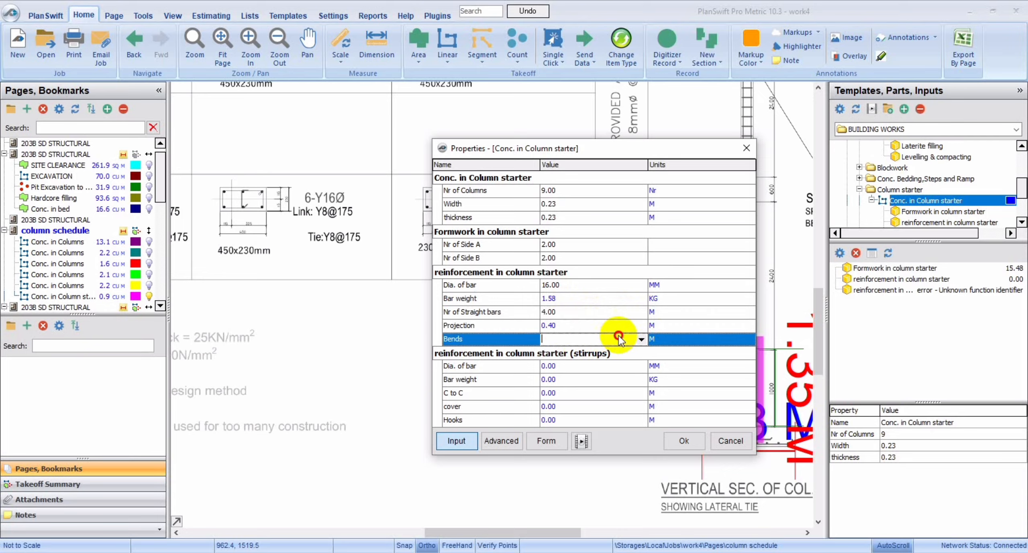
pyautogui.click(641, 339)
pyautogui.click(566, 357)
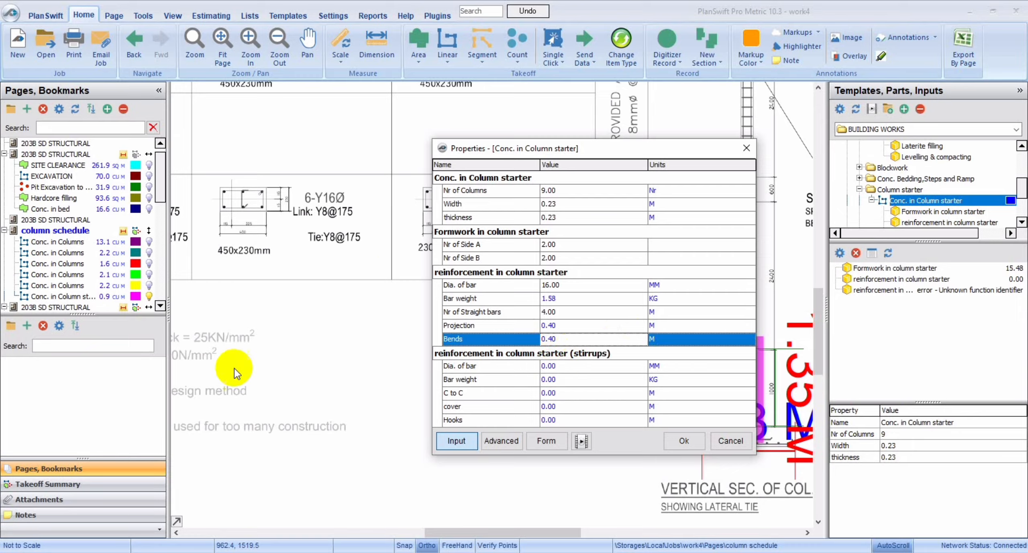
# Set the column starter's stirrups to an 8 mm bar diameter and a bar weight of 0.394 kg.
pyautogui.click(455, 533)
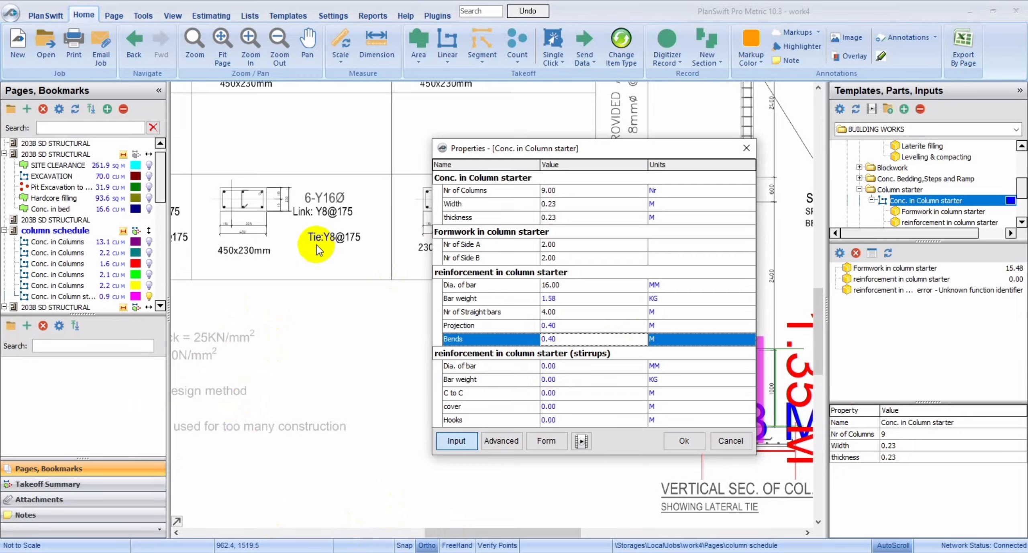
pyautogui.click(614, 364)
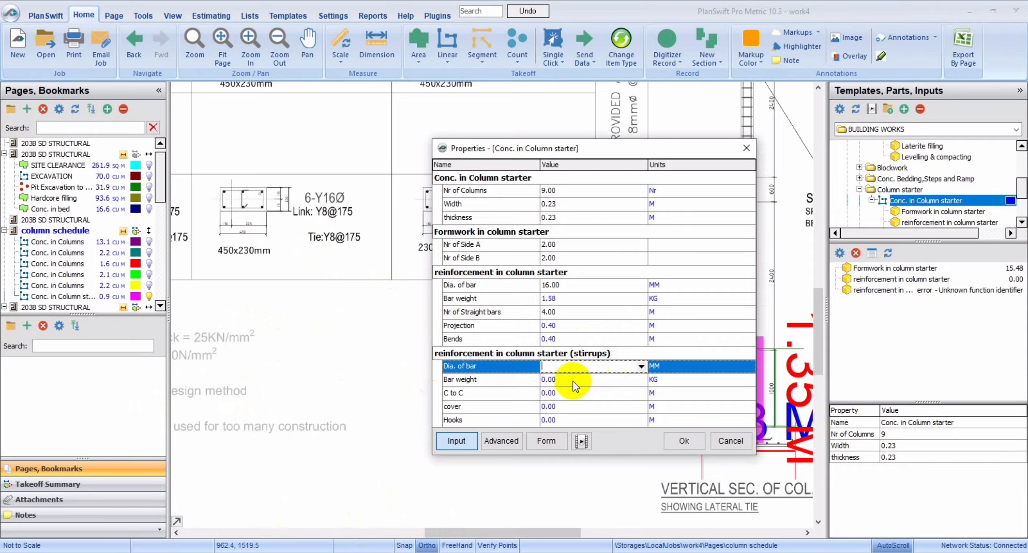
pyautogui.click(641, 366)
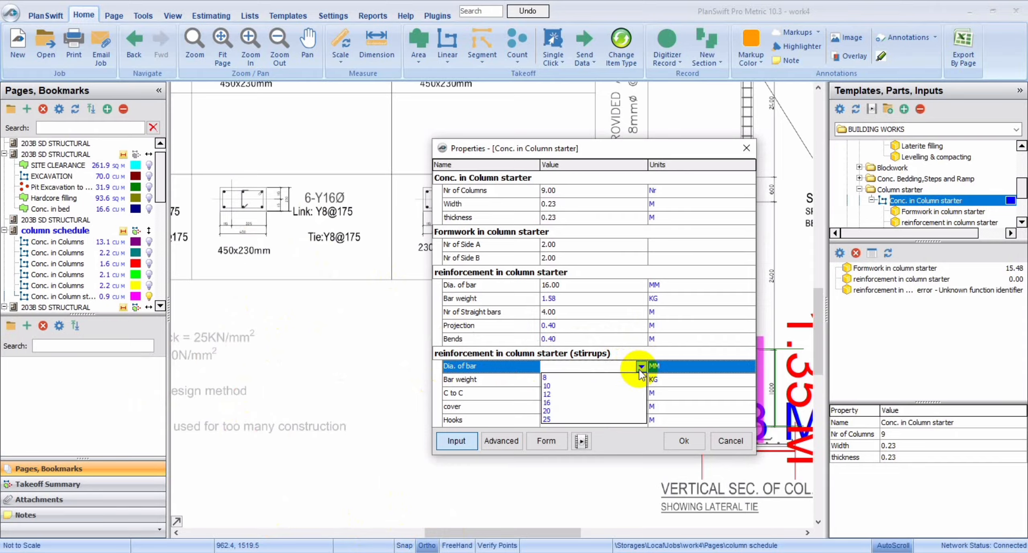
pyautogui.click(565, 377)
pyautogui.click(615, 379)
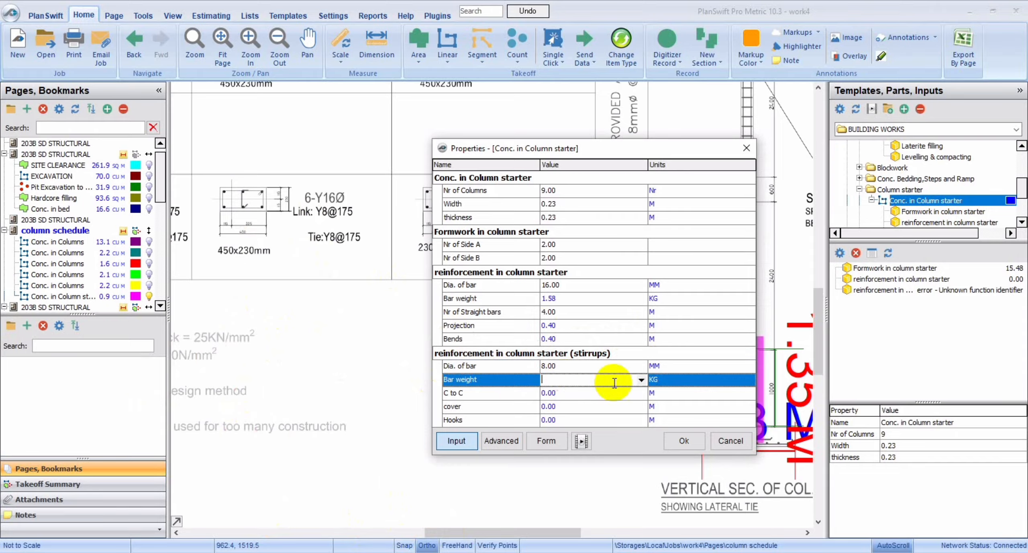
pyautogui.click(642, 379)
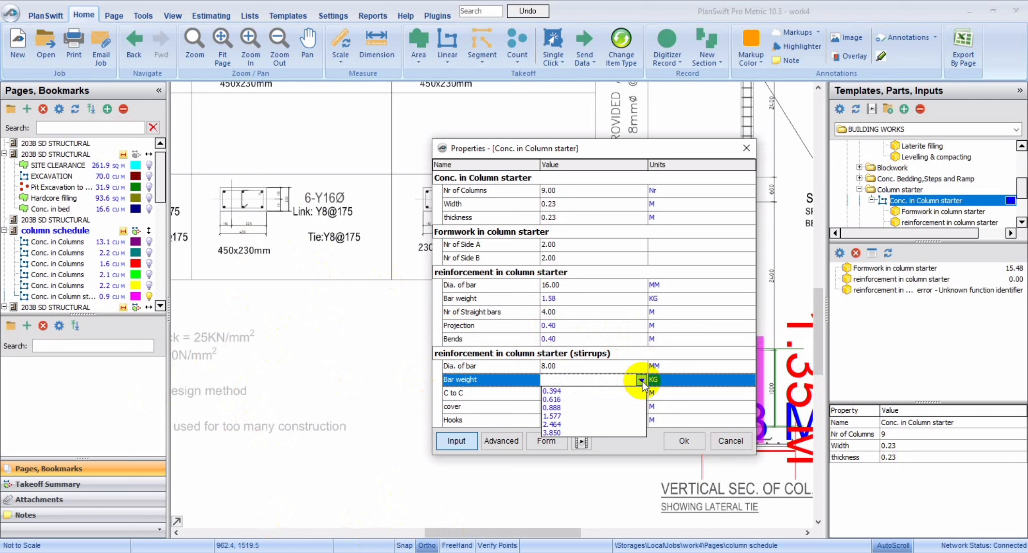
pyautogui.click(576, 389)
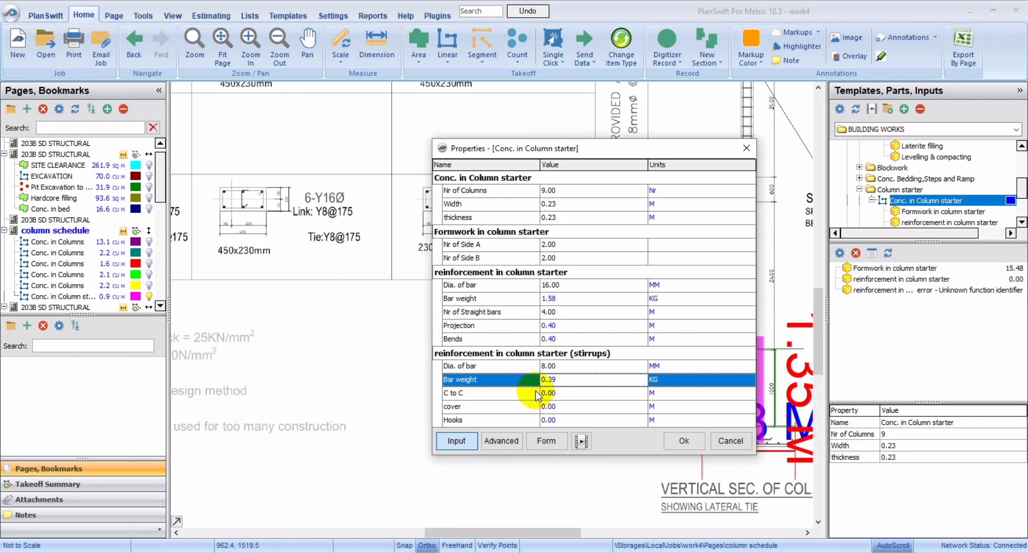
# Set the column starter stirrups' centre-to-centre spacing to 0.175 m and their cover to 0.05 m.
pyautogui.click(585, 392)
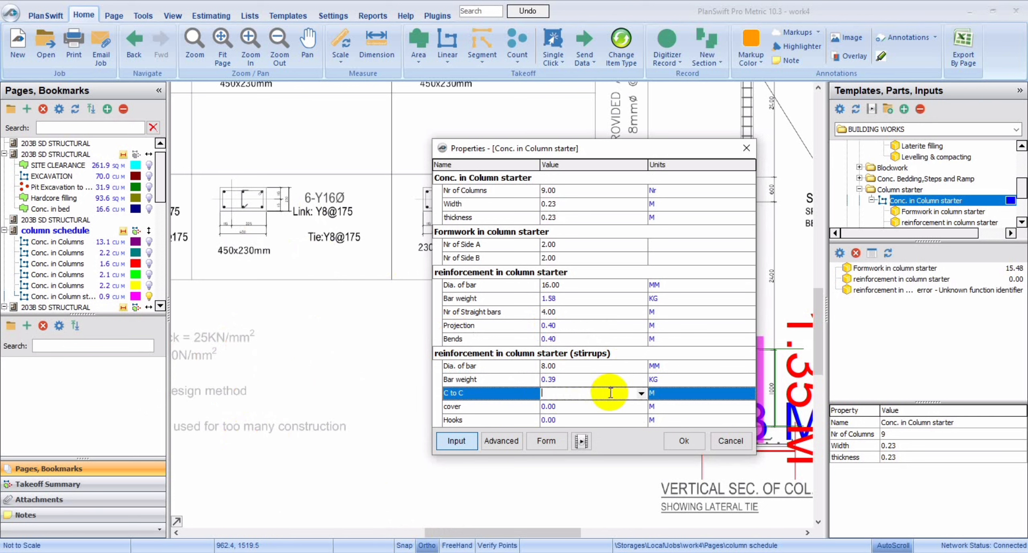
pyautogui.click(643, 392)
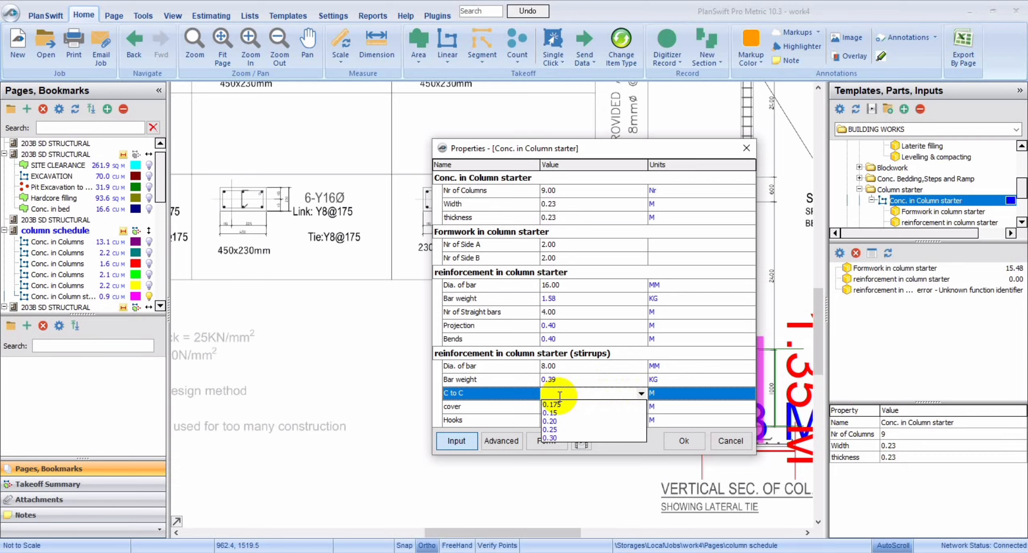
pyautogui.click(556, 404)
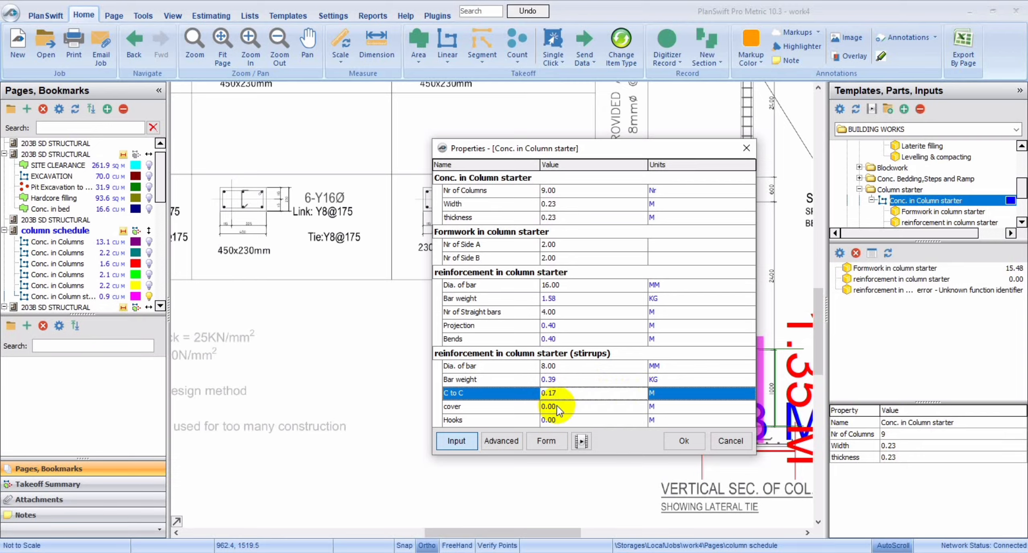
pyautogui.click(637, 406)
pyautogui.click(642, 407)
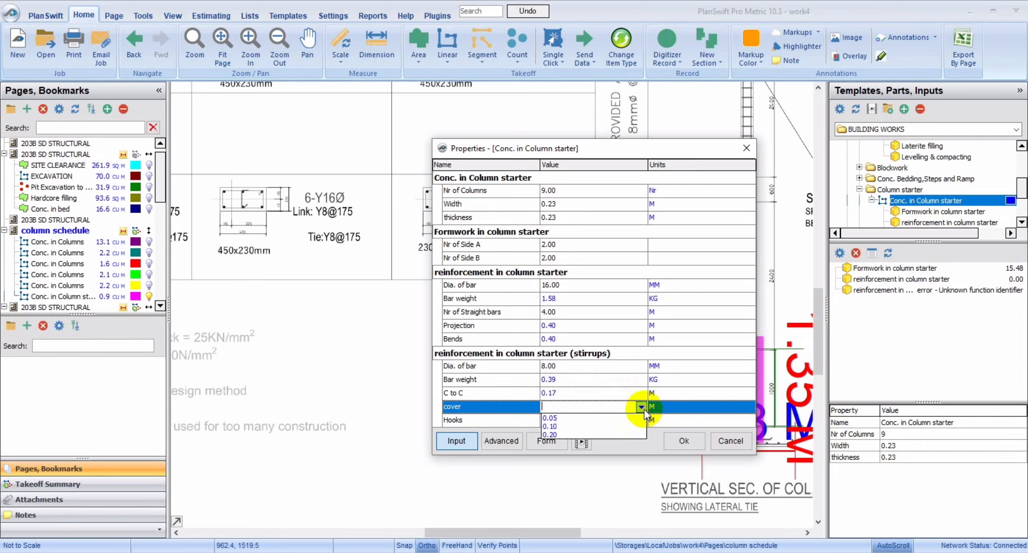
pyautogui.click(599, 418)
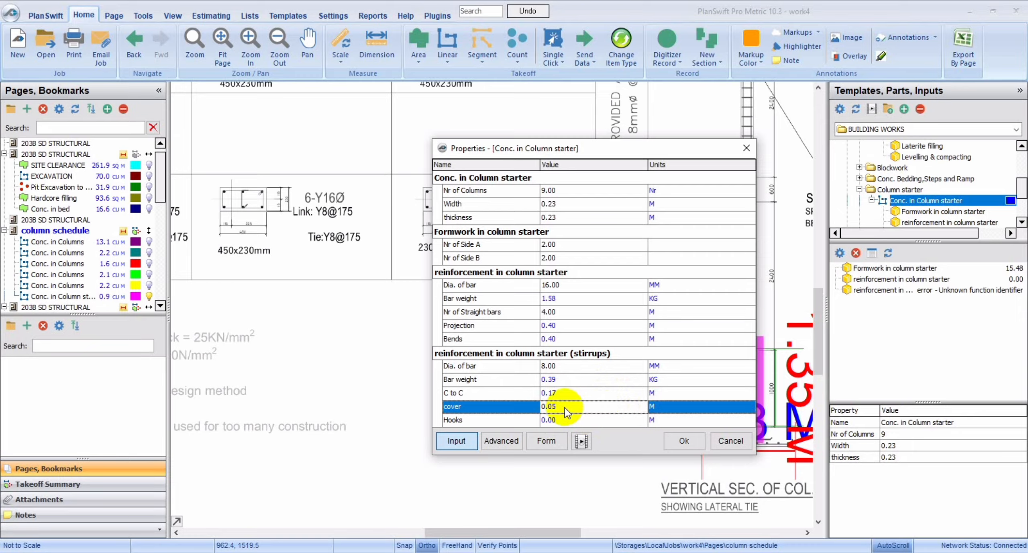
# Set the stirrups' hooks to 0.10 m and apply the column starter properties.
pyautogui.click(598, 417)
pyautogui.click(643, 420)
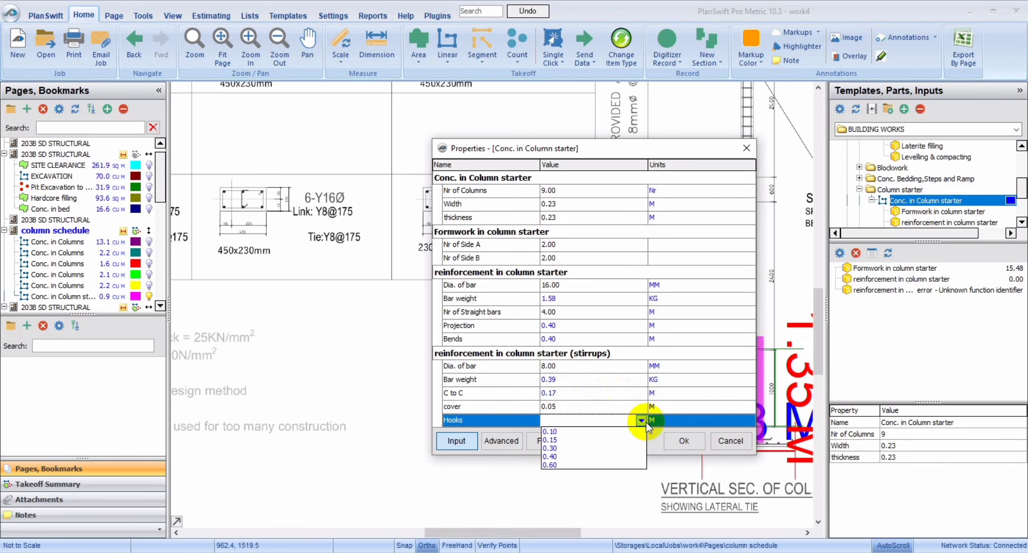
pyautogui.click(598, 430)
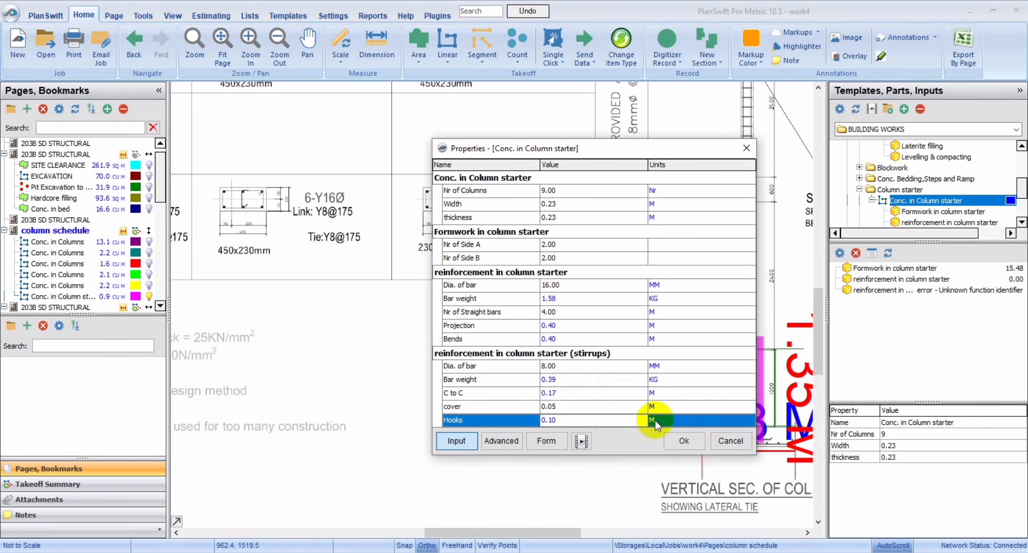
pyautogui.click(679, 441)
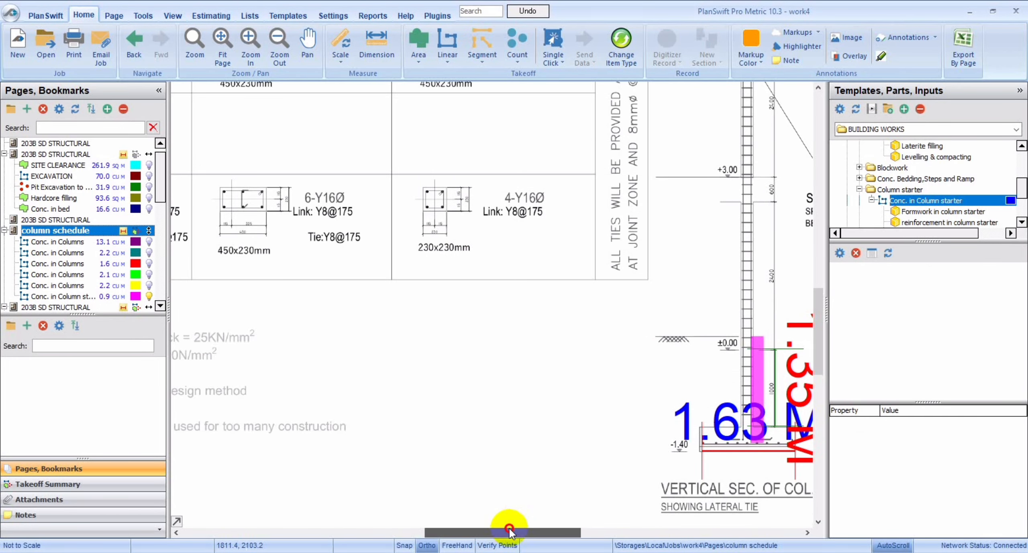
# Reopen the column starter takeoff's properties and set the stirrups' cover to 0.025 m, following the clear cover in the drawing notes.
pyautogui.moveTo(509, 530)
pyautogui.mouseDown()
pyautogui.moveTo(408, 521)
pyautogui.moveTo(425, 519)
pyautogui.mouseUp()
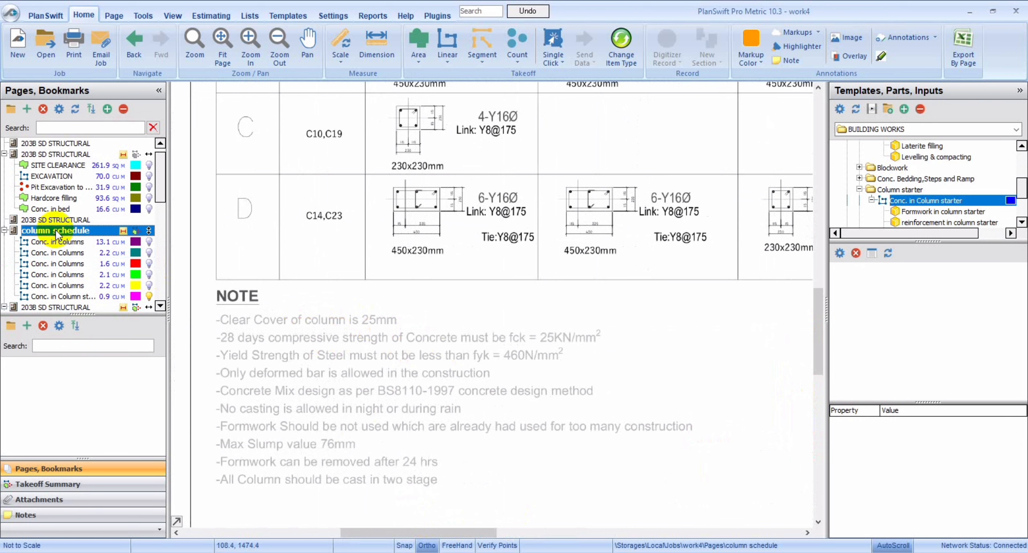
pyautogui.click(99, 295)
pyautogui.doubleClick(100, 294)
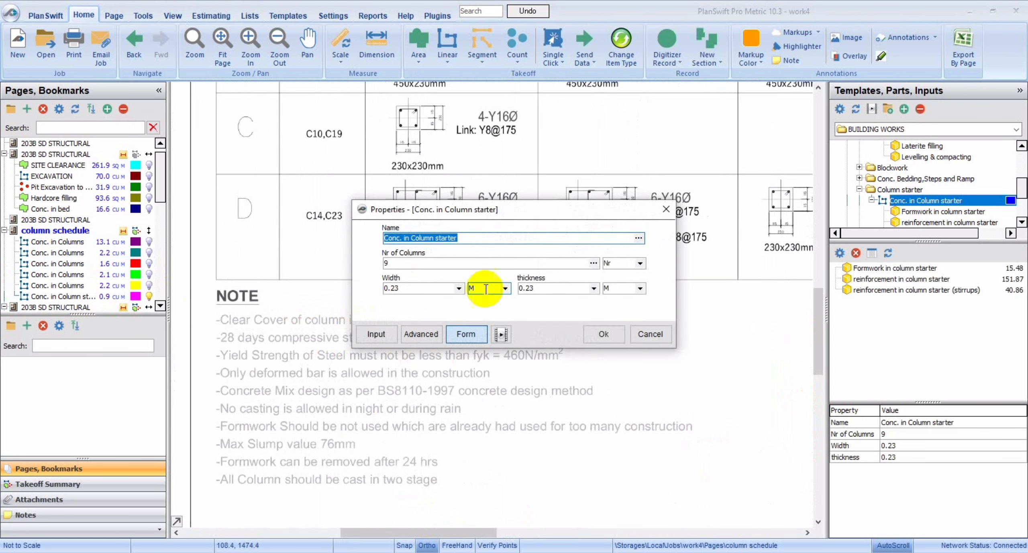
pyautogui.click(379, 331)
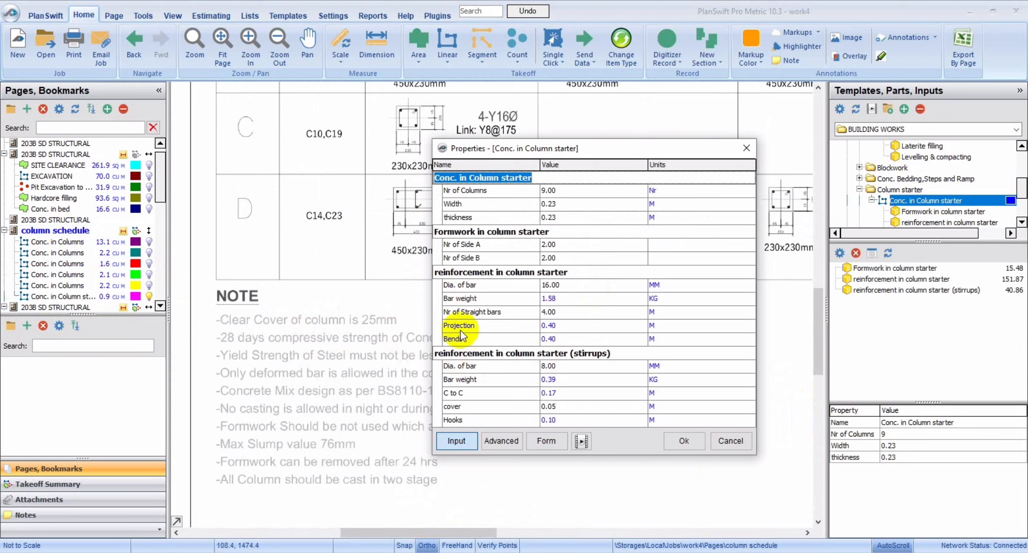
pyautogui.click(560, 408)
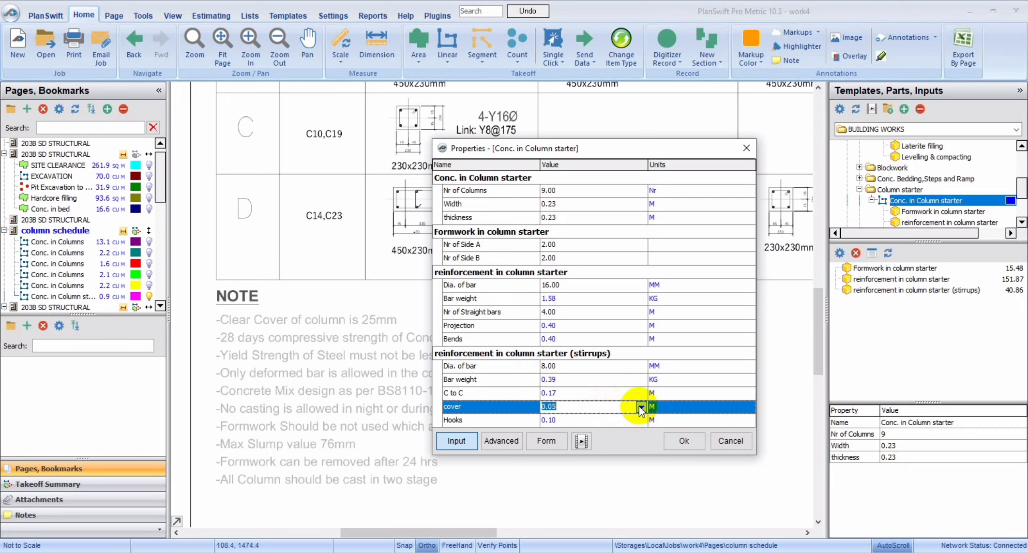
pyautogui.click(588, 404)
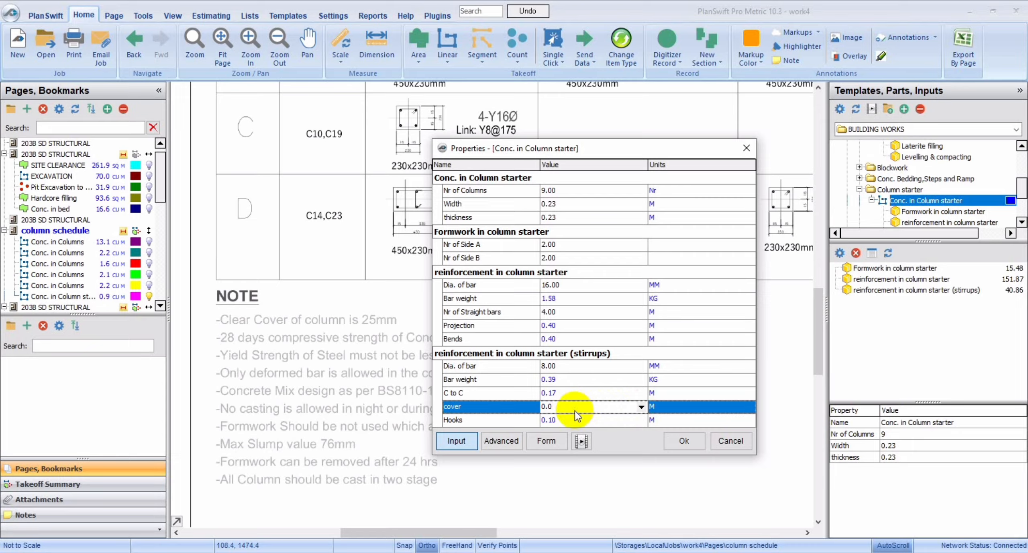
pyautogui.write('25')
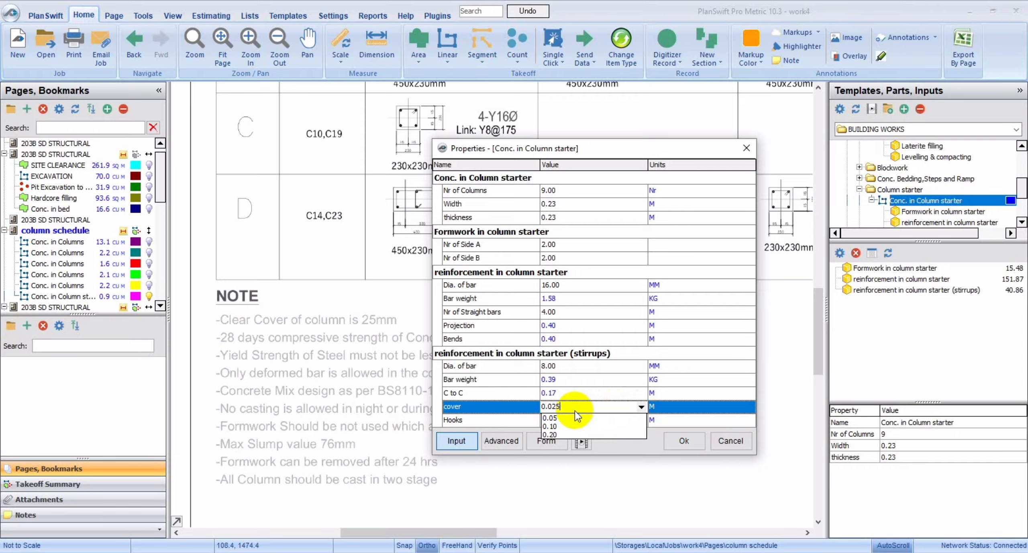
pyautogui.click(654, 443)
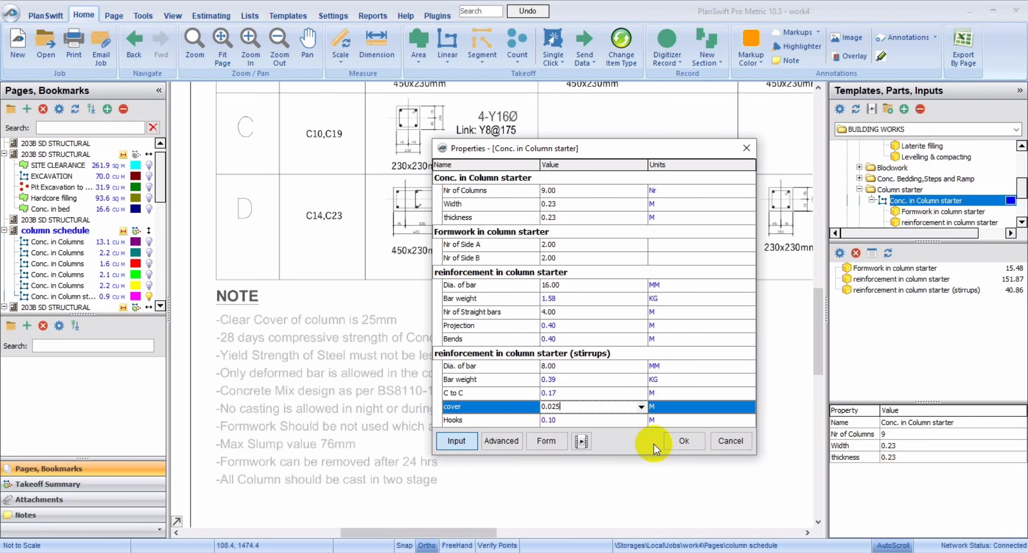
pyautogui.click(676, 442)
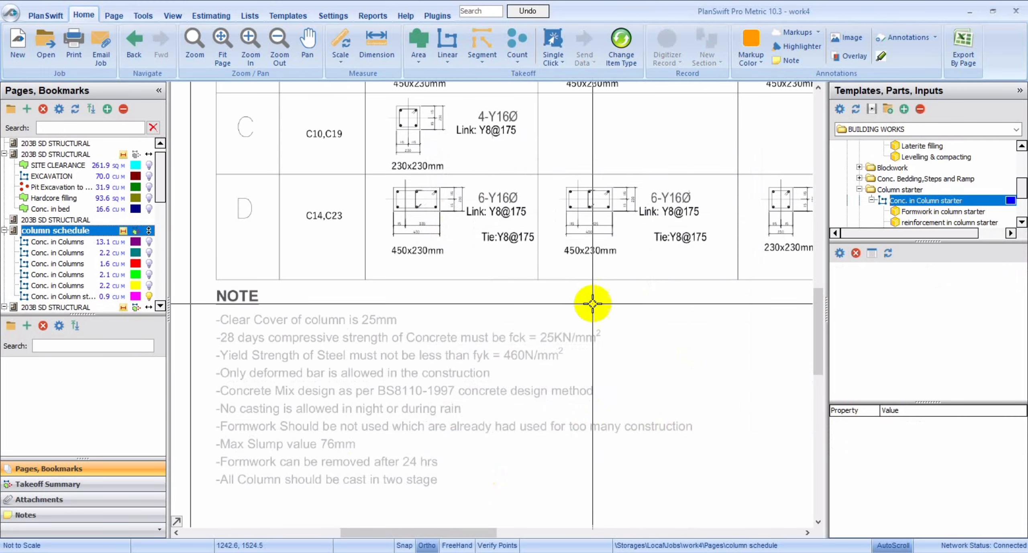
# Collapse the Column starter folder in the building works templates.
pyautogui.click(3, 233)
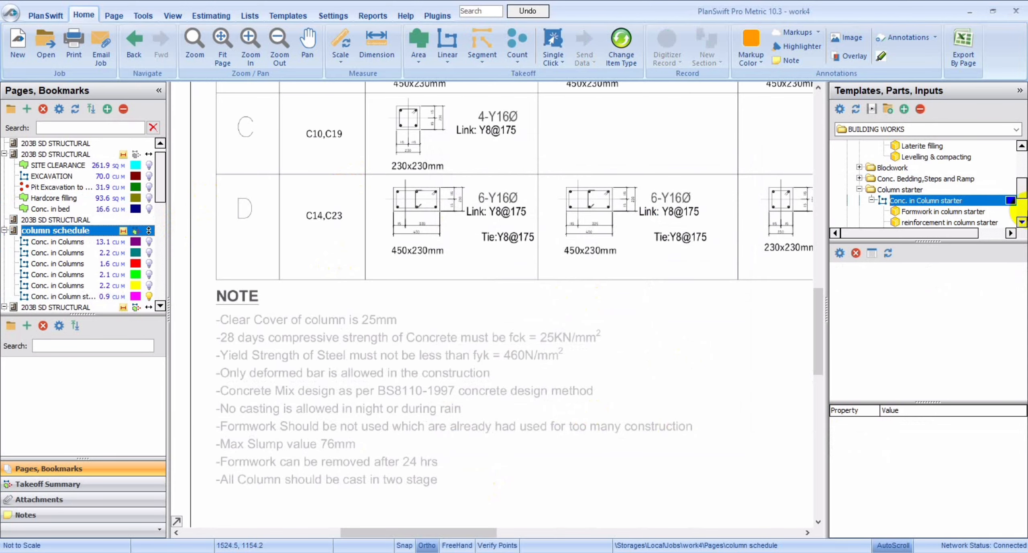
pyautogui.click(1021, 222)
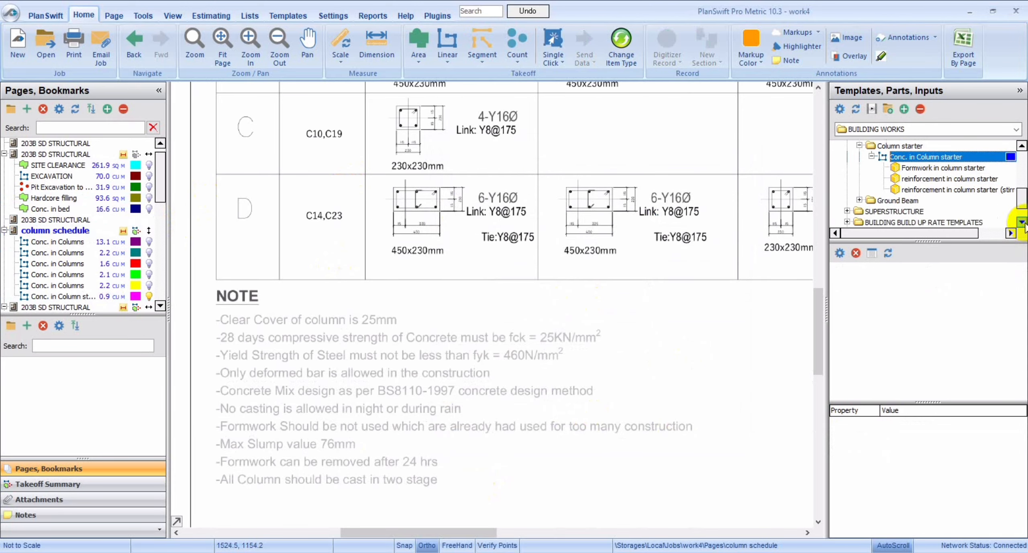
pyautogui.click(1022, 145)
pyautogui.click(1021, 145)
pyautogui.click(1022, 145)
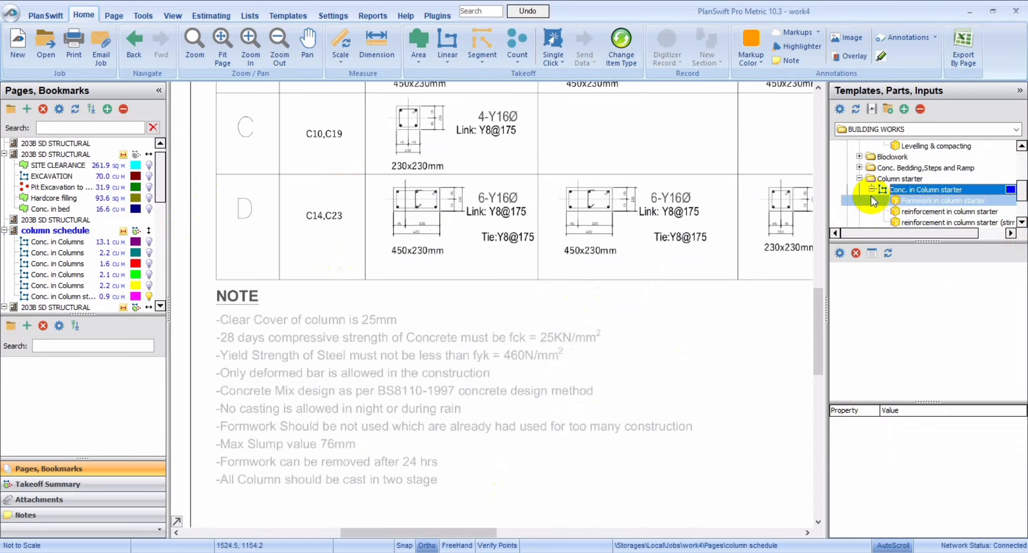
pyautogui.click(859, 178)
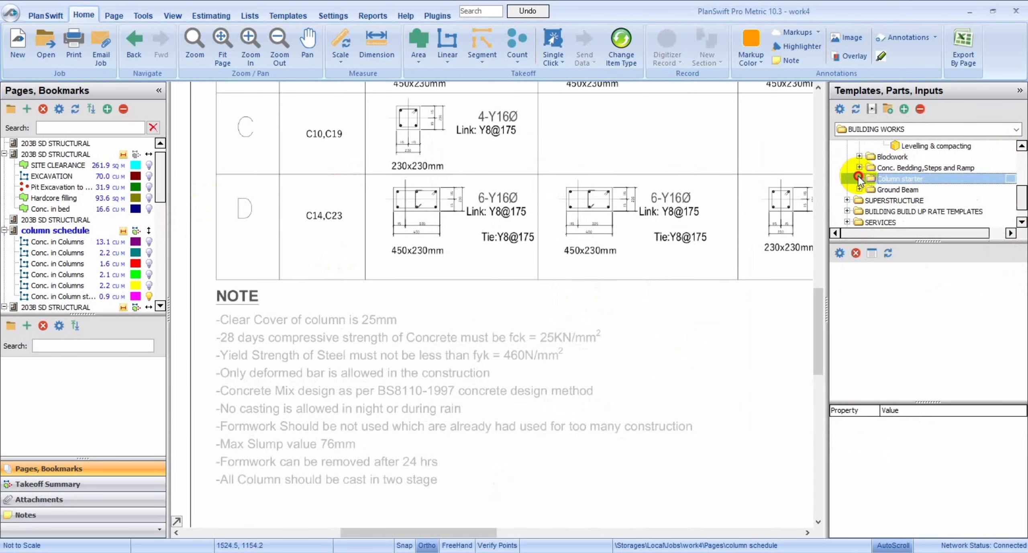
# Open the foundation layout page and start a Blockwork in foundation takeoff from the Blockwork templates.
pyautogui.click(31, 156)
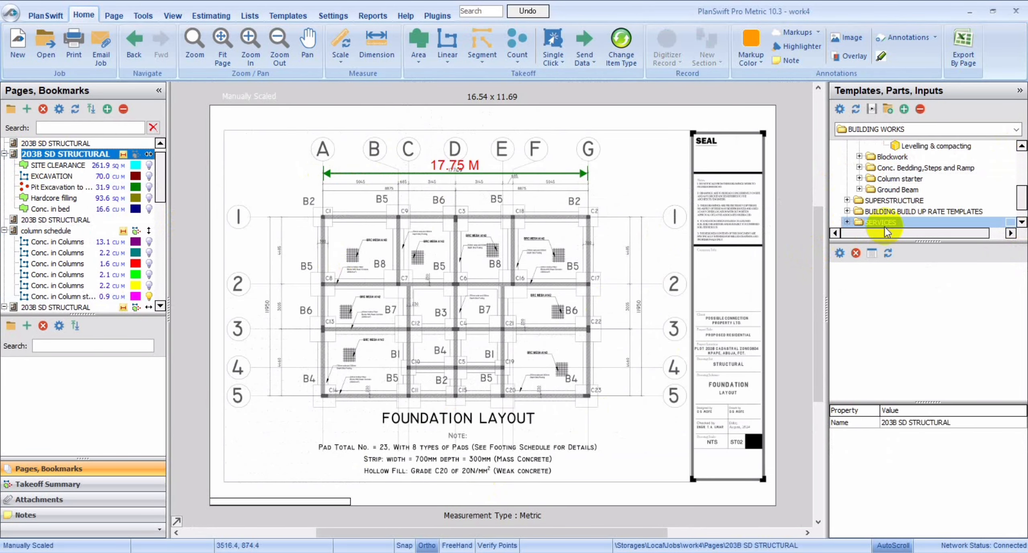
pyautogui.click(859, 156)
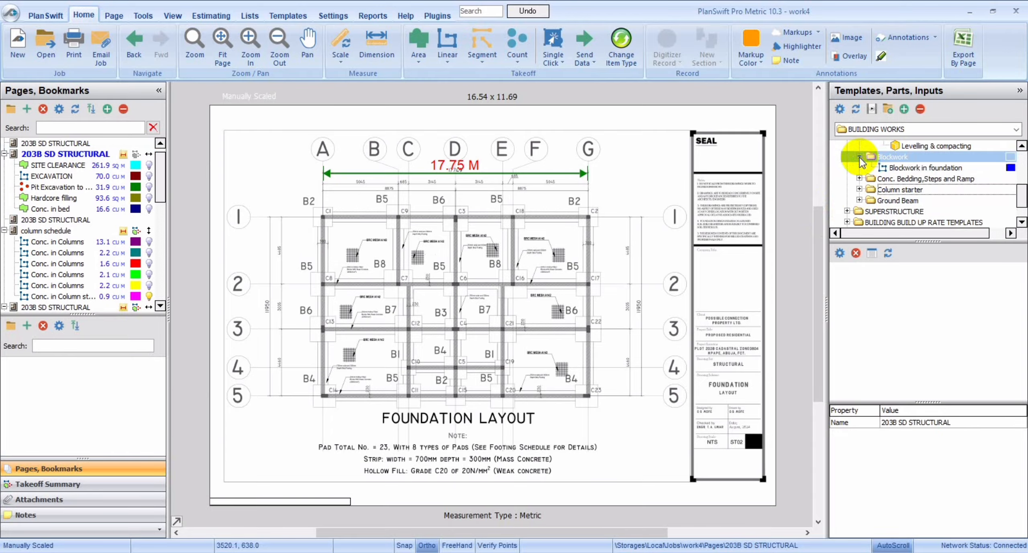
pyautogui.click(850, 168)
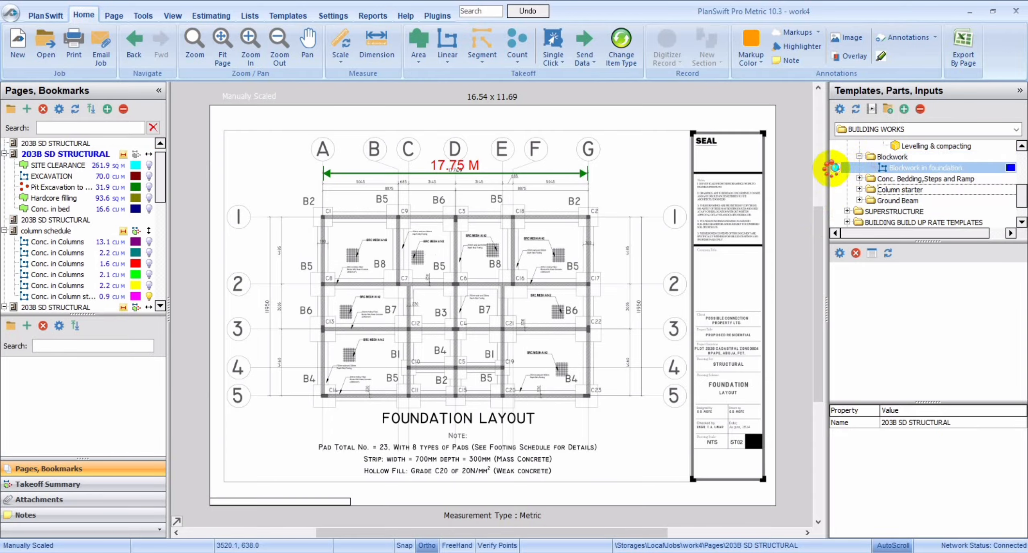
pyautogui.click(832, 170)
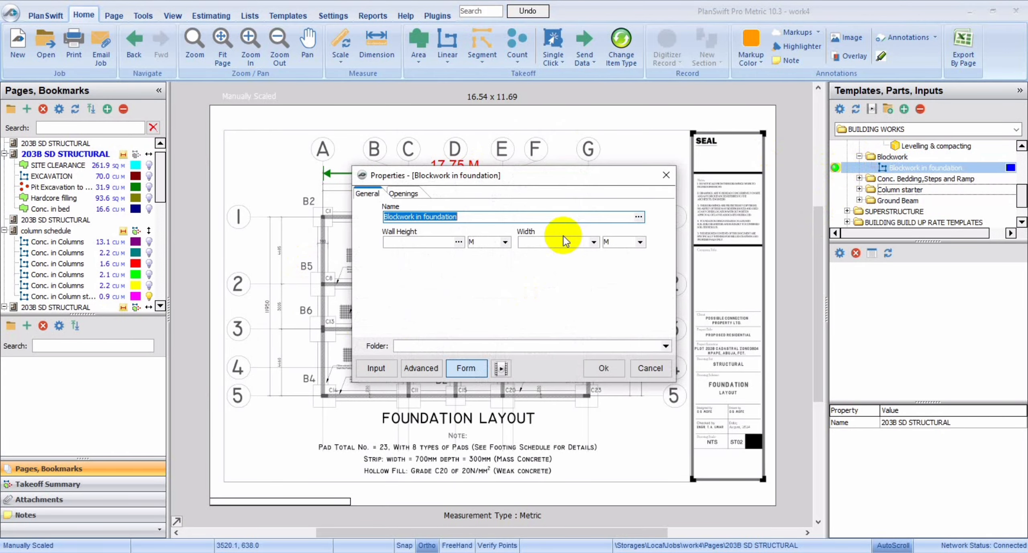
pyautogui.click(437, 243)
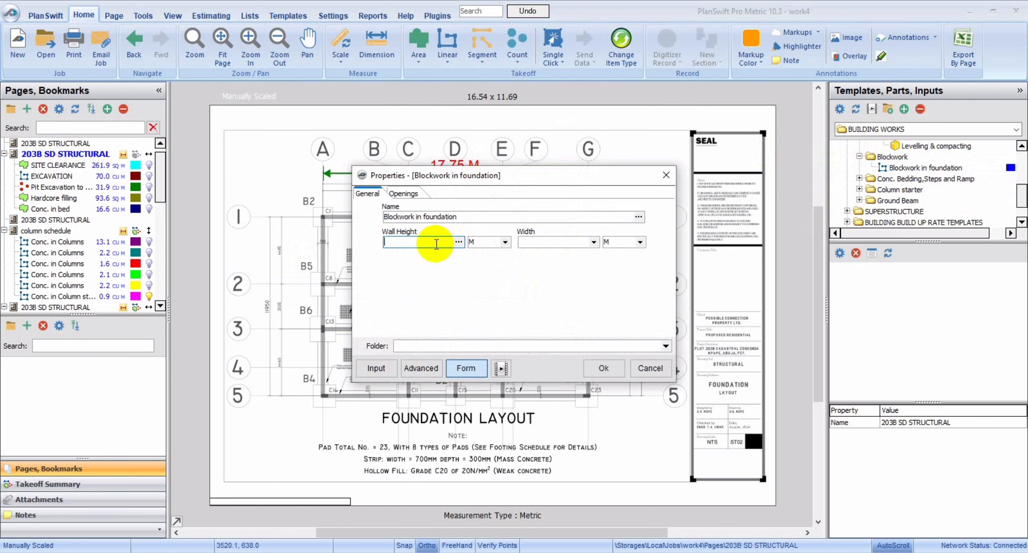
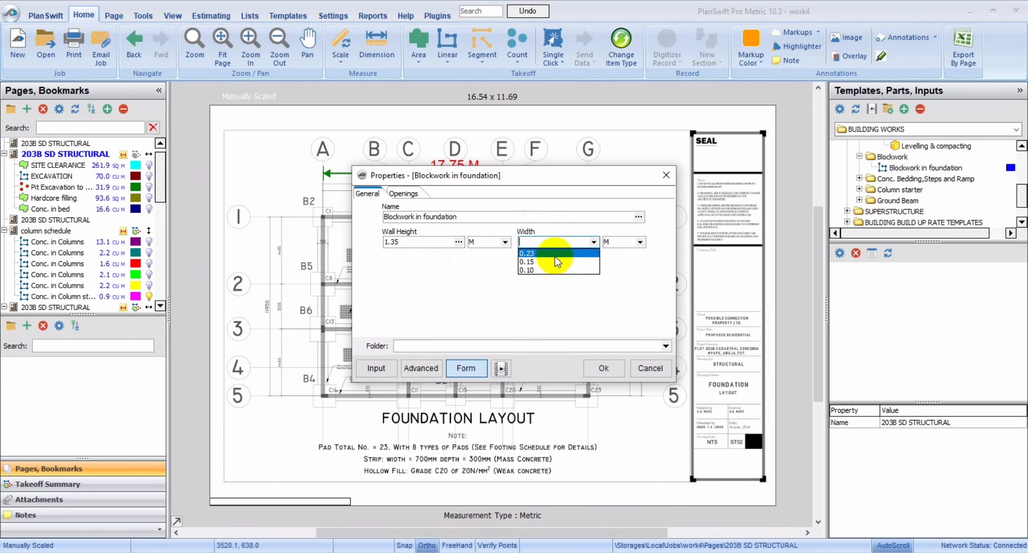
# Set the foundation blockwork's width to 0.23 m and apply the properties.
pyautogui.click(554, 254)
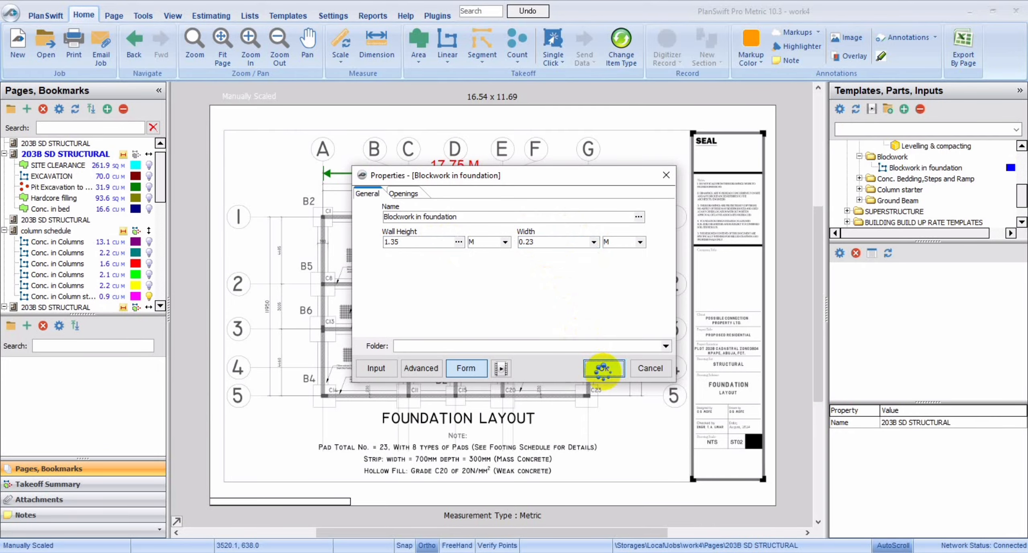
pyautogui.click(603, 368)
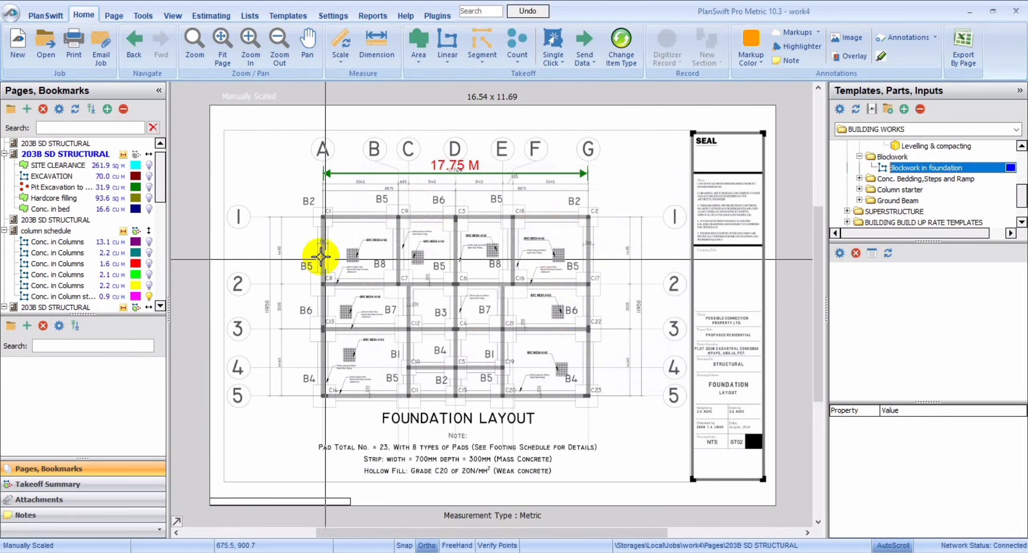
# Trace the foundation blockwork around the two bays between columns C1, C3, C6 and C8, including the dividing wall from C9 to C7.
pyautogui.click(248, 37)
pyautogui.click(247, 40)
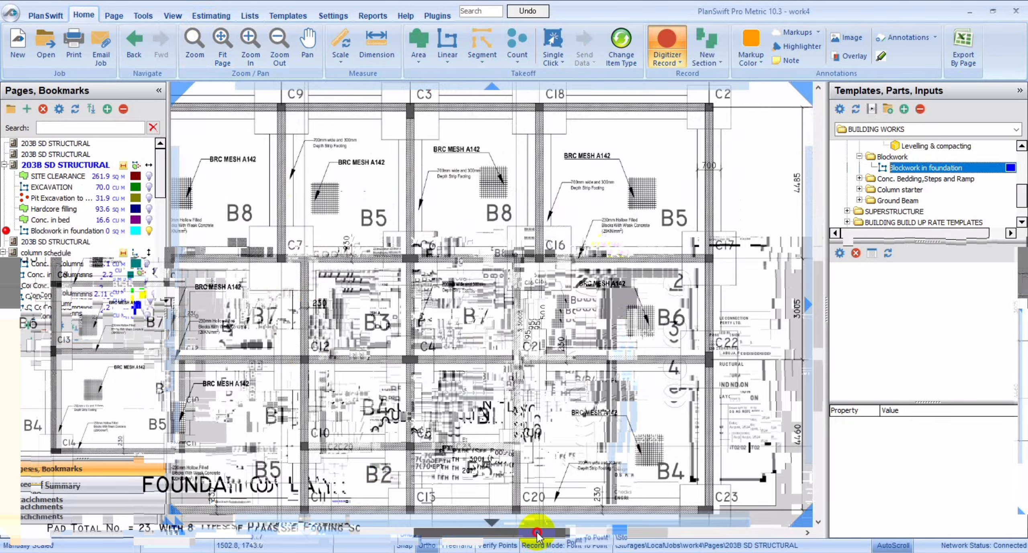
pyautogui.click(409, 172)
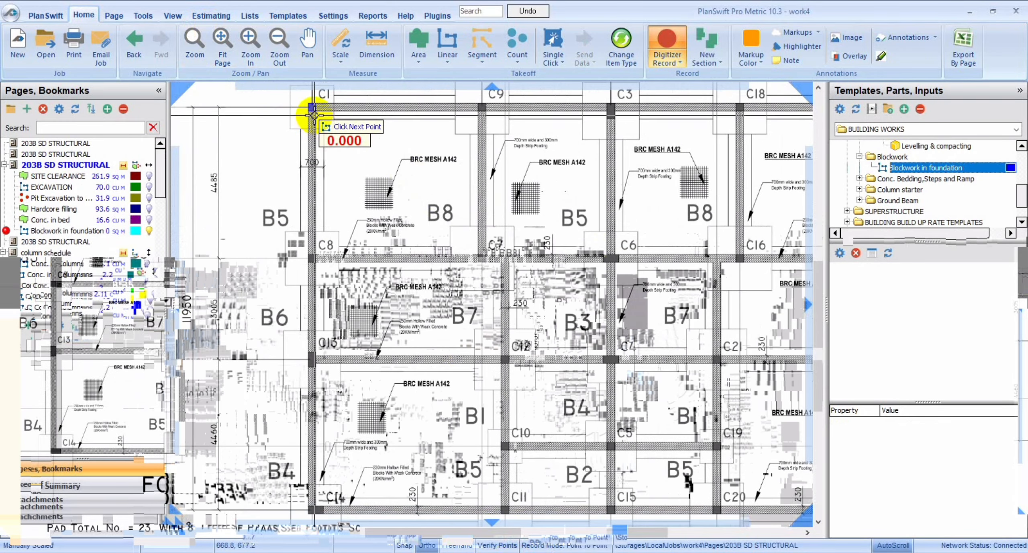
pyautogui.click(311, 108)
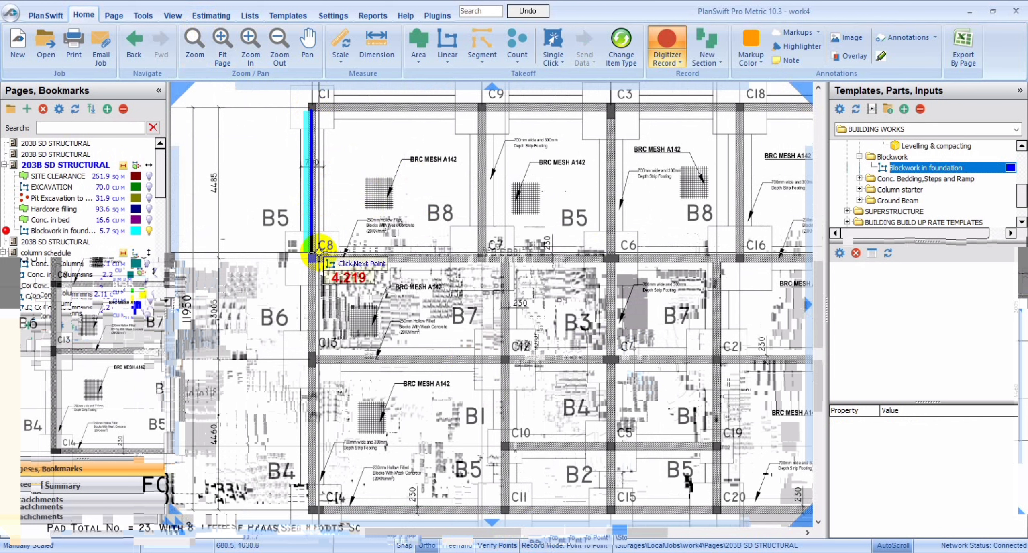
pyautogui.click(317, 257)
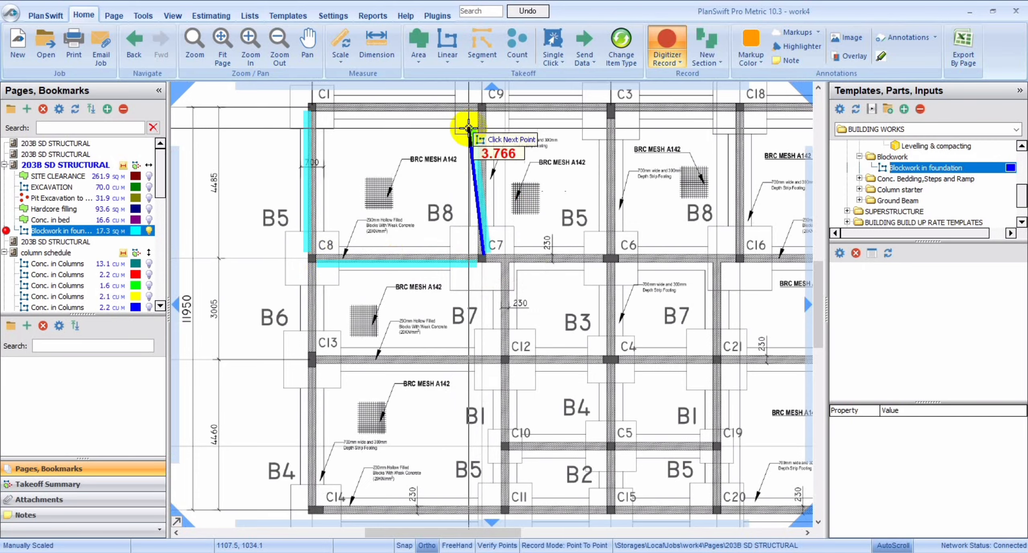
pyautogui.doubleClick(483, 113)
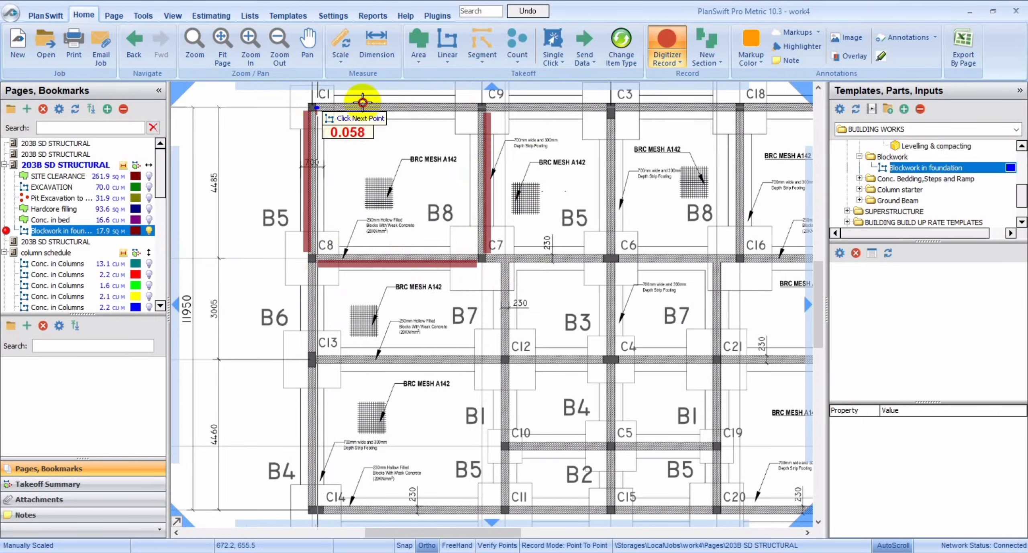
pyautogui.doubleClick(479, 112)
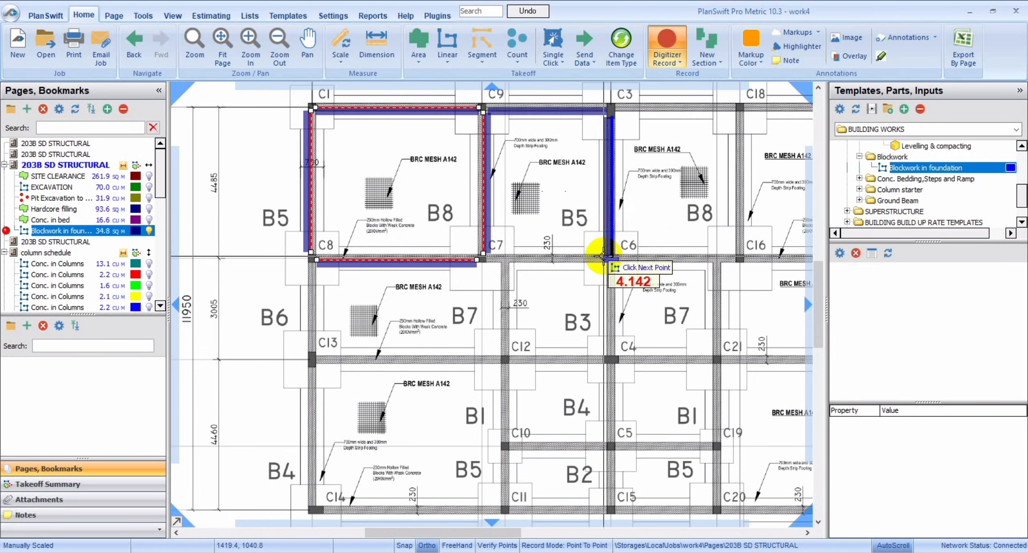
pyautogui.click(486, 259)
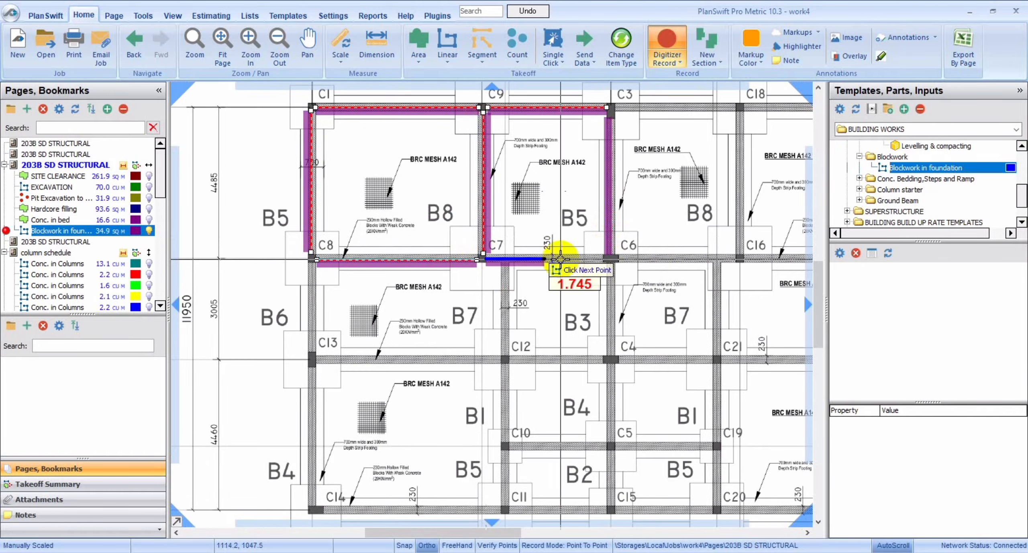
pyautogui.doubleClick(601, 256)
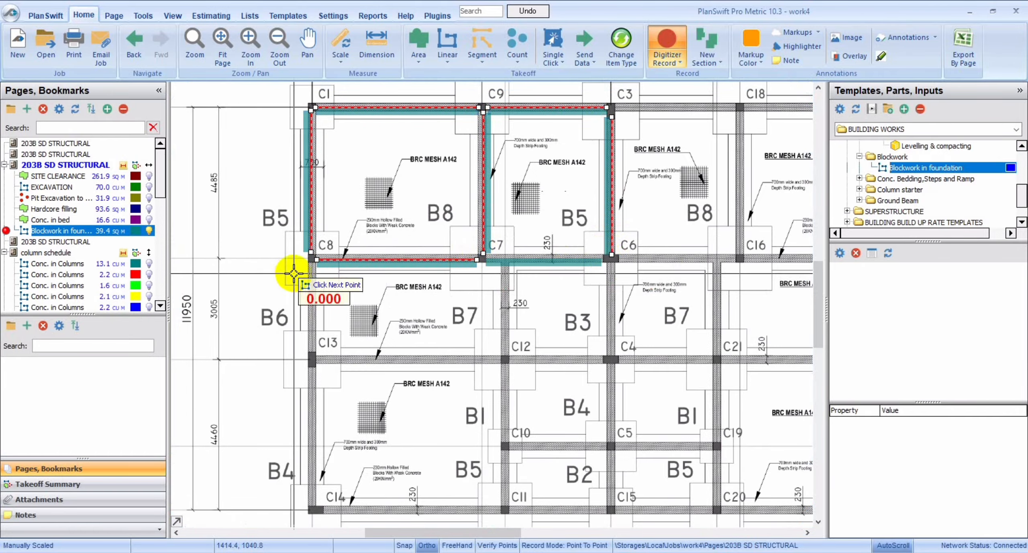
# Trace the blockwork from C8 through C13 and C14 to C11, and from C11 through C10 and C12 up to the C7–C6 wall.
pyautogui.click(312, 263)
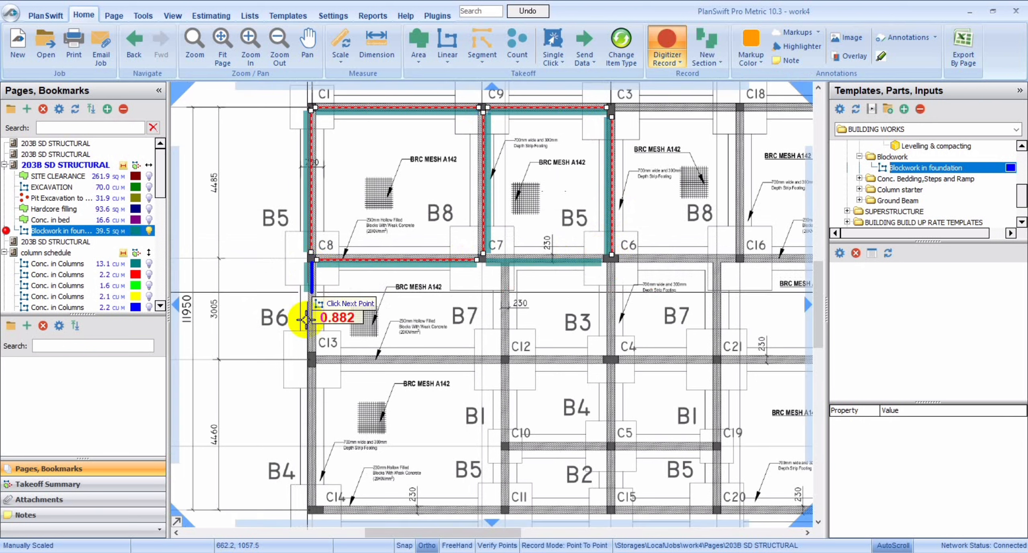
pyautogui.click(313, 350)
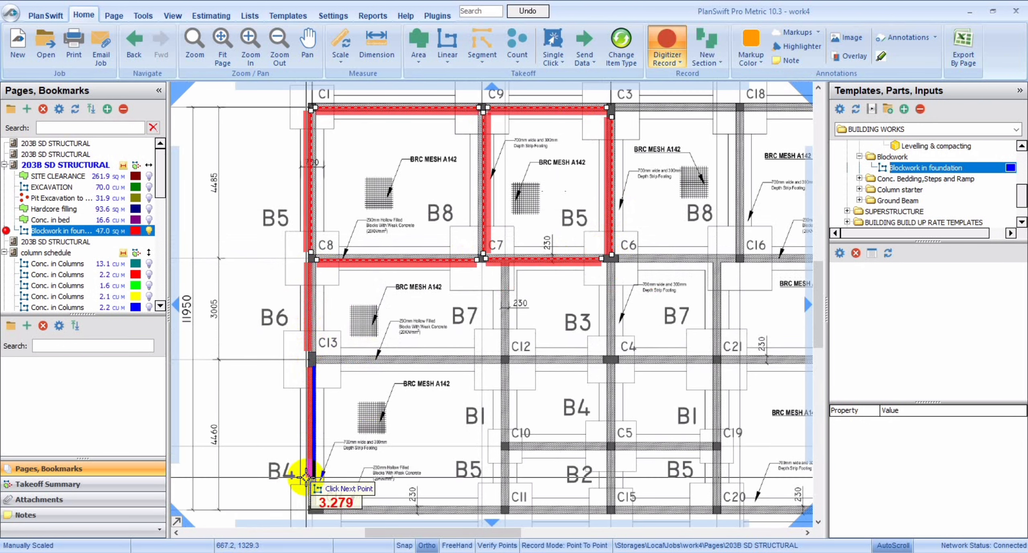
pyautogui.click(309, 505)
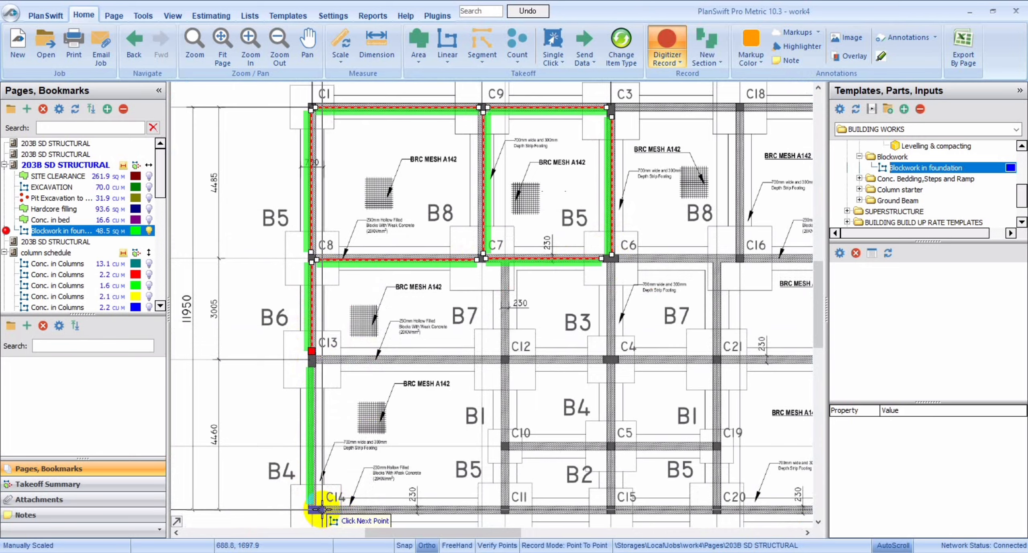
pyautogui.click(500, 508)
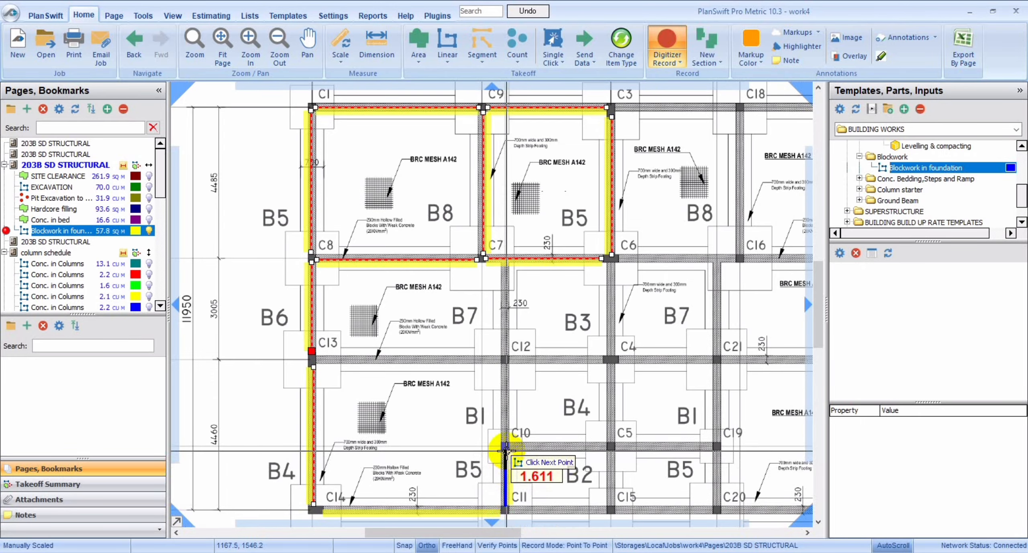
pyautogui.click(507, 364)
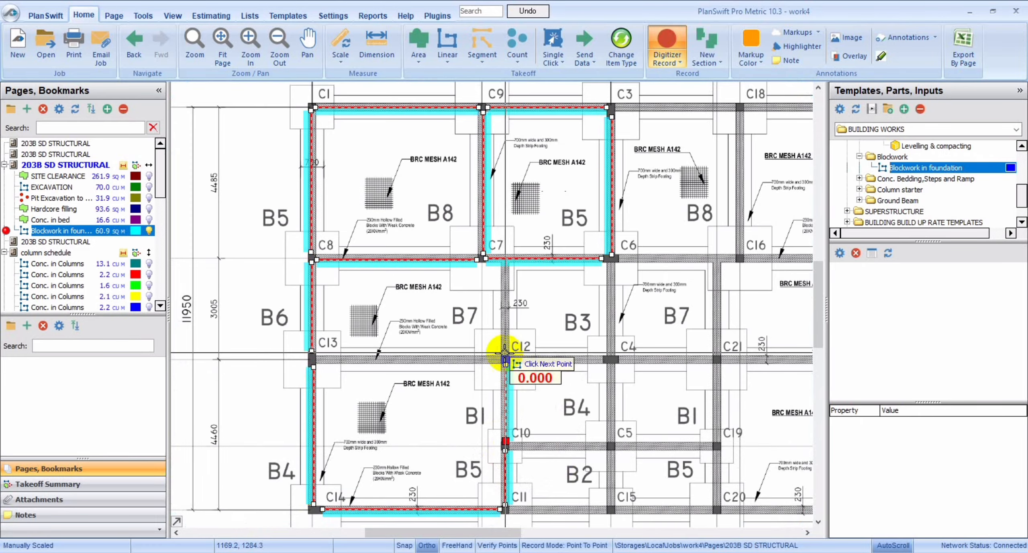
pyautogui.click(505, 264)
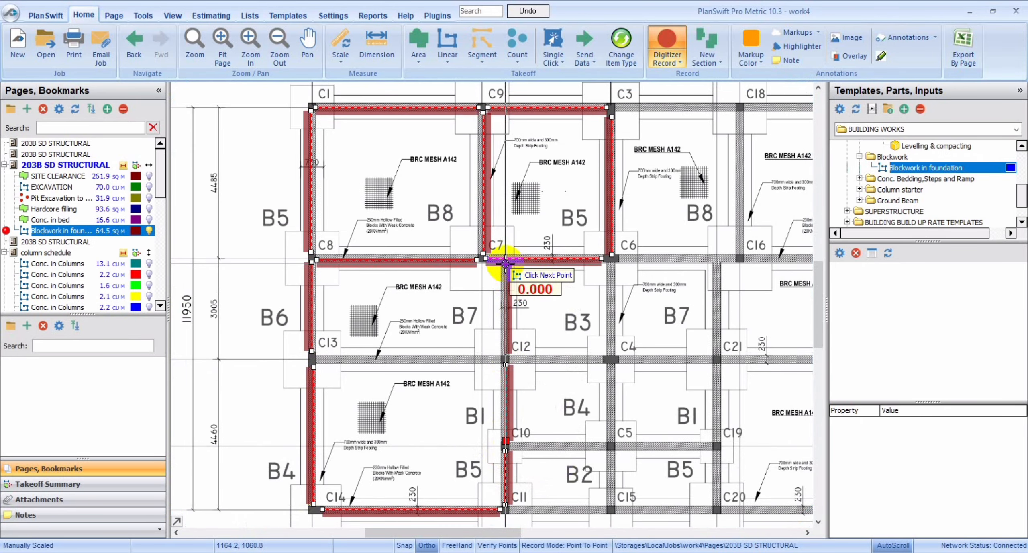
# Trace the blockwork along C13–C12–C4, down C6–C4–C5–C15, and across C10–C5 and C11–C15, leaving out the column positions.
pyautogui.click(316, 359)
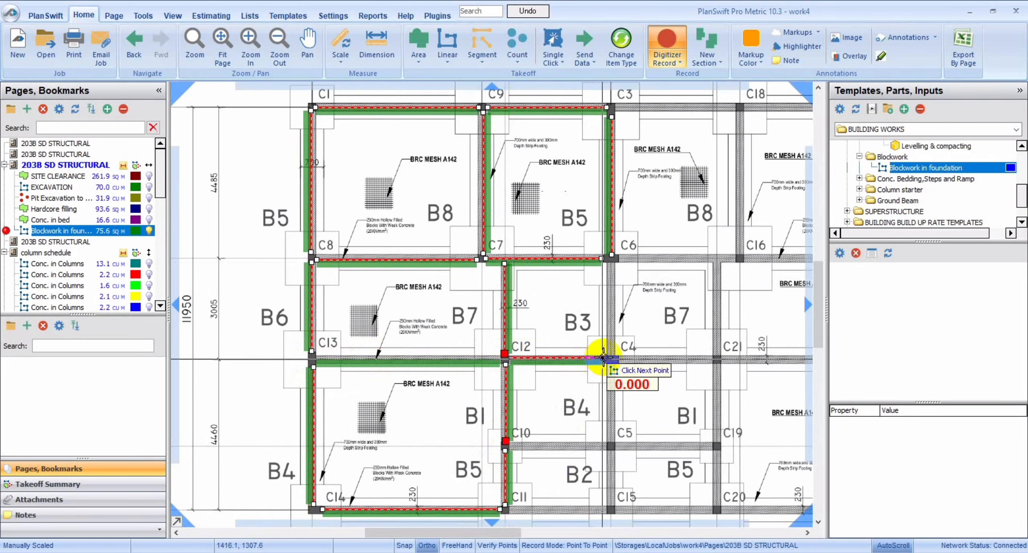
pyautogui.click(611, 259)
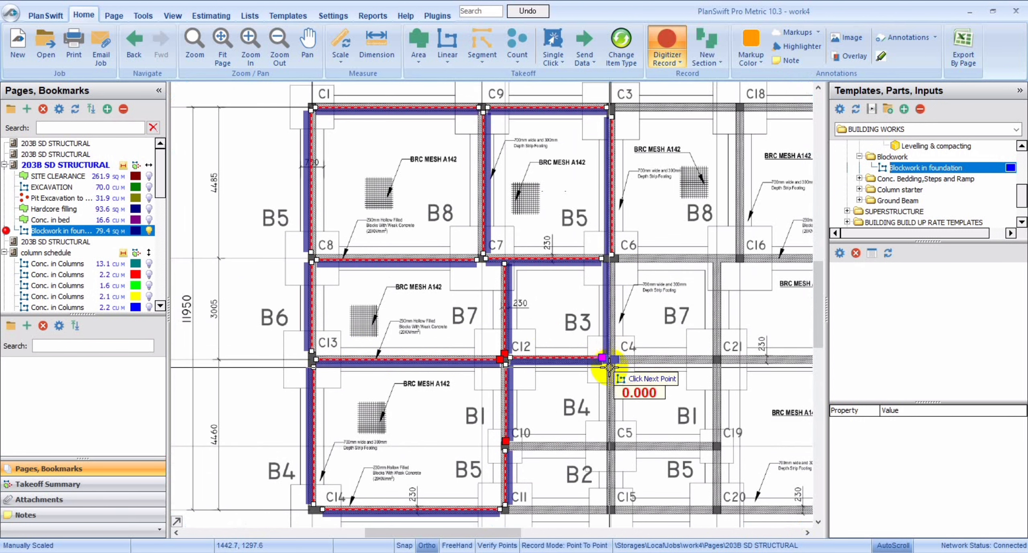
pyautogui.rightClick(611, 441)
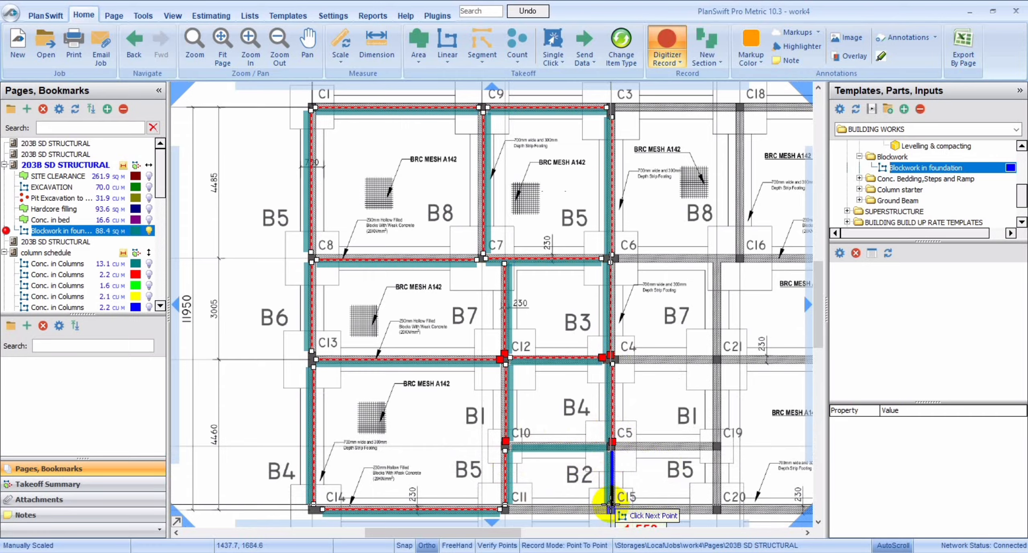
pyautogui.click(610, 504)
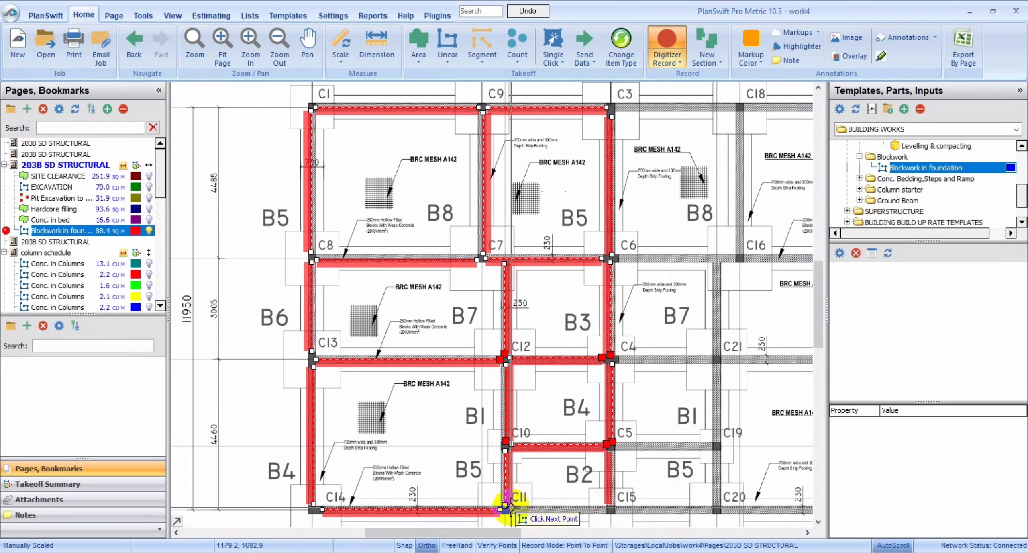
pyautogui.click(511, 508)
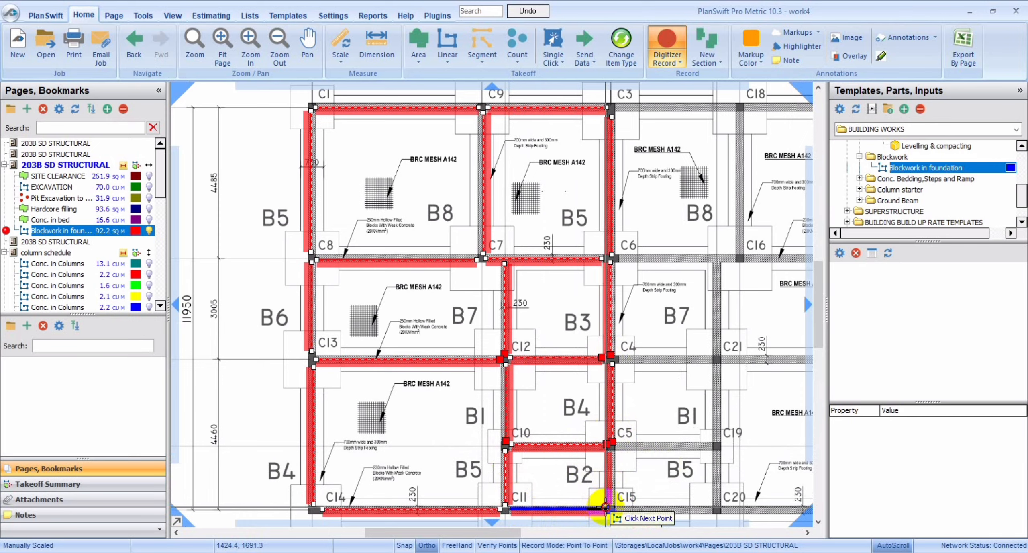
pyautogui.click(606, 507)
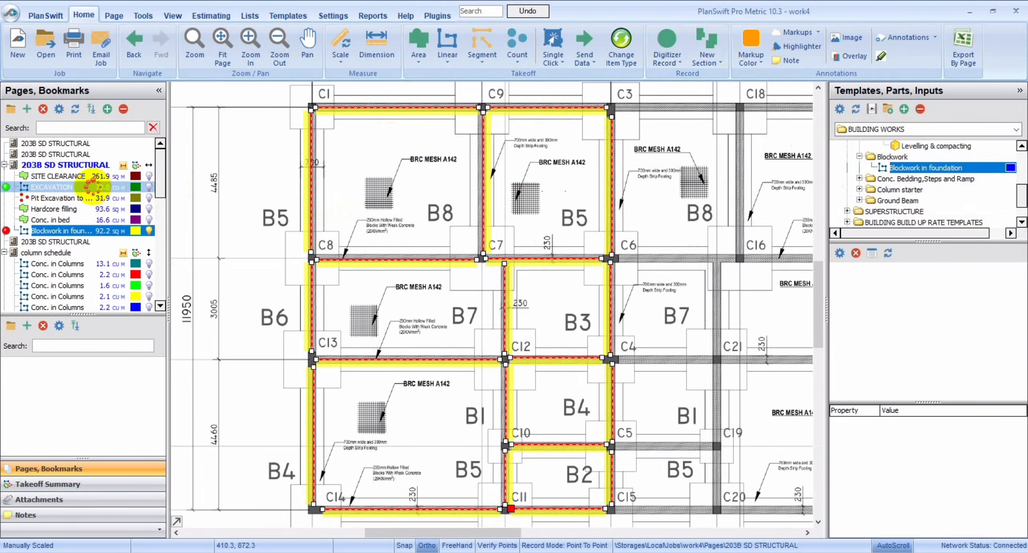
# Examine the parts and quantities of the excavation, column base pit, hardcore filling, concrete bed and foundation blockwork takeoffs.
pyautogui.click(93, 188)
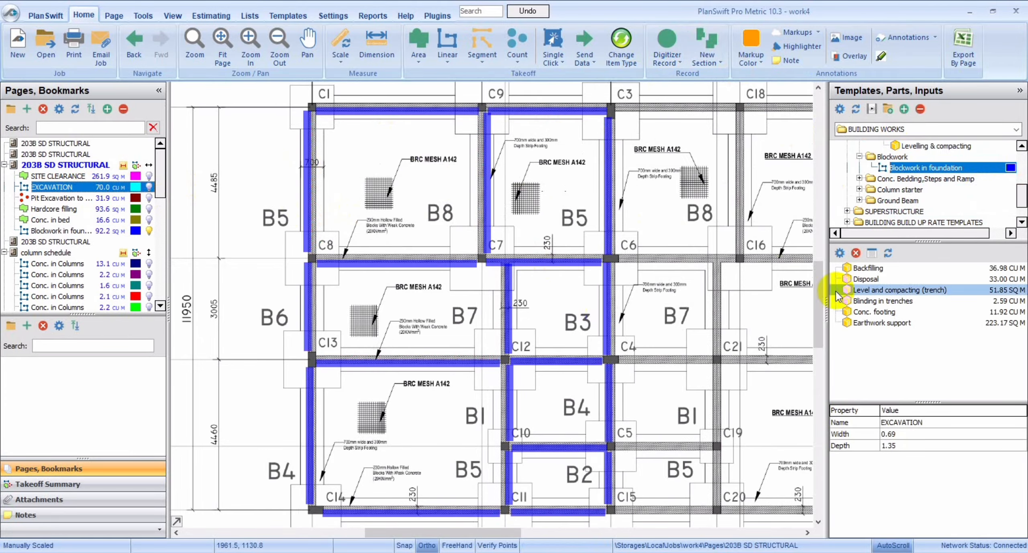
pyautogui.doubleClick(38, 188)
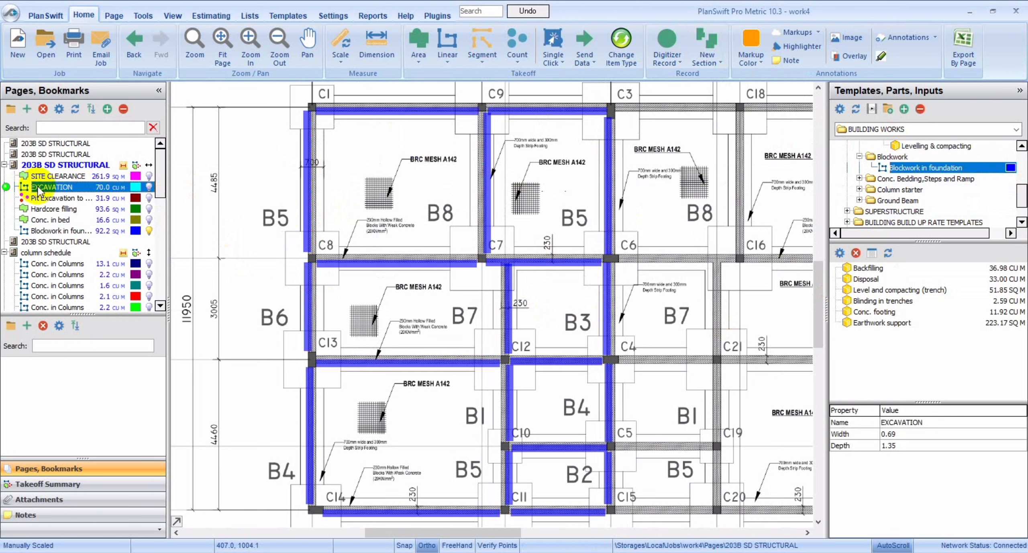
pyautogui.doubleClick(52, 198)
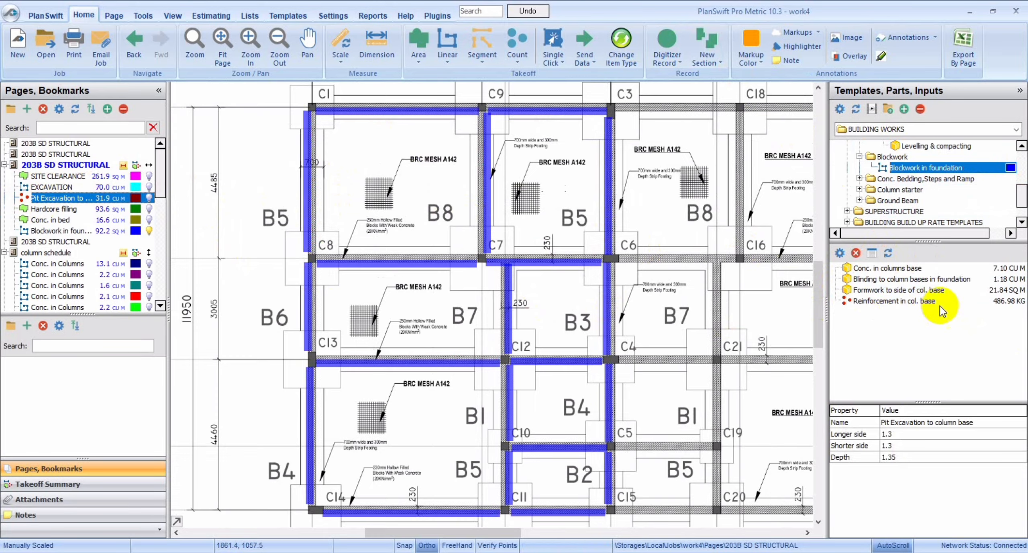
pyautogui.click(66, 209)
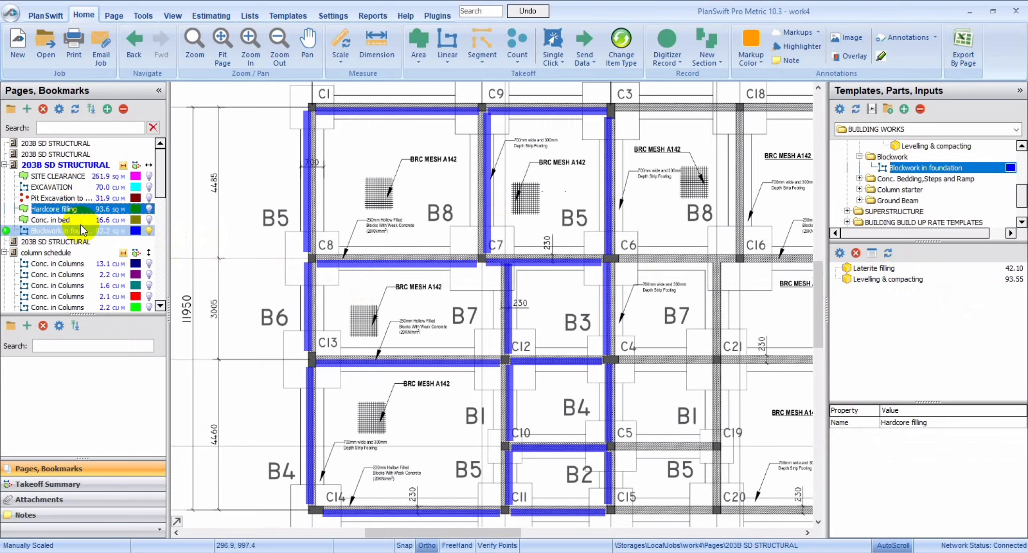
pyautogui.click(61, 219)
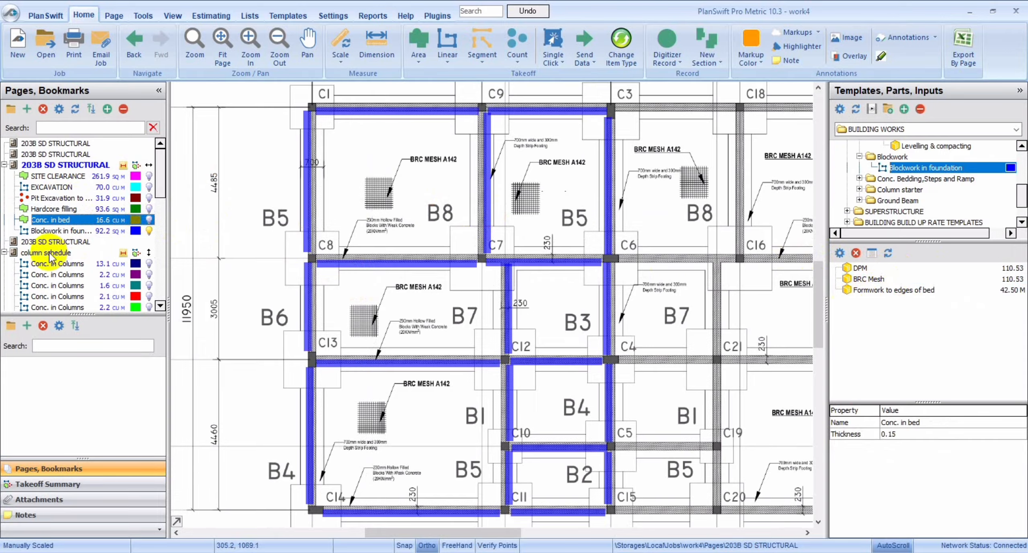
pyautogui.click(85, 230)
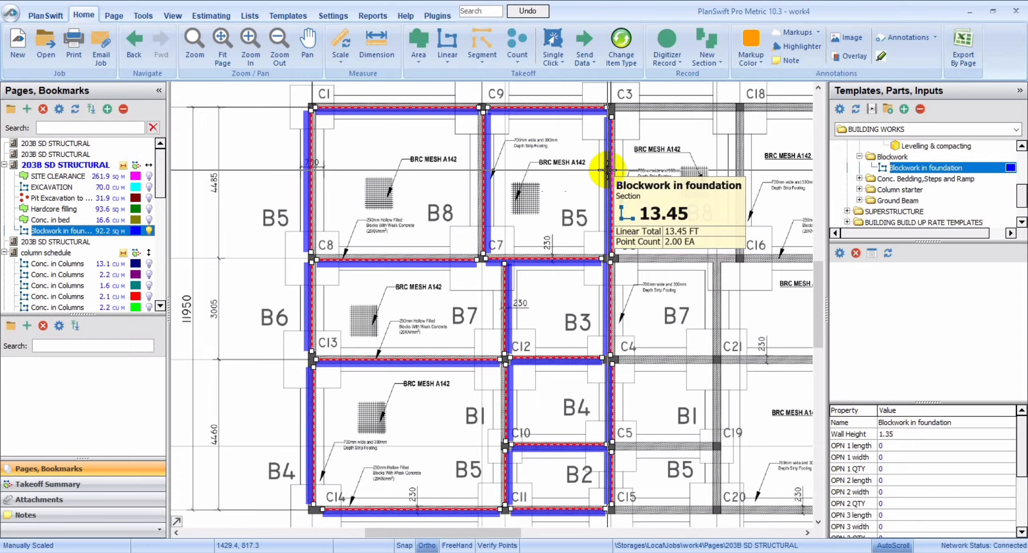
pyautogui.doubleClick(613, 507)
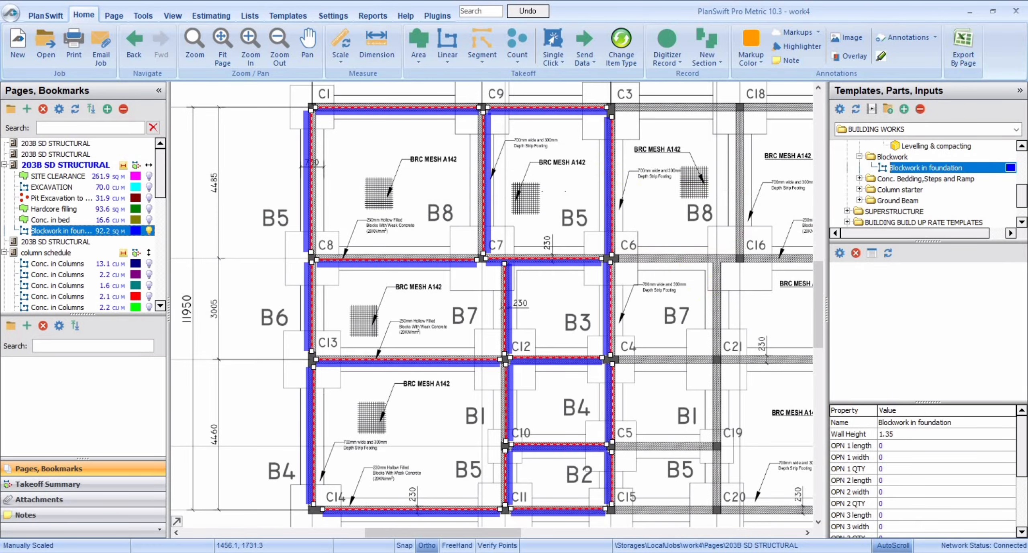